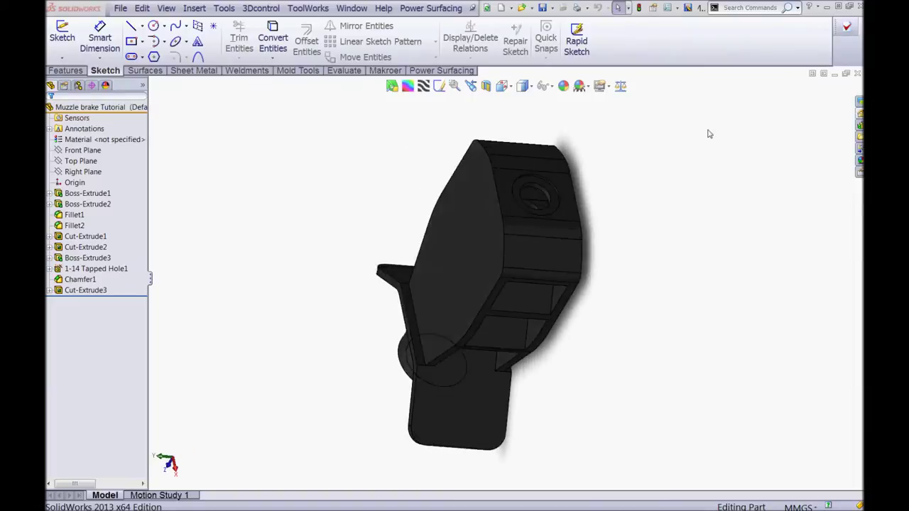
Create a new part from the Metric template and start a sketch on the Top Plane
{"action": "left_click", "coordinate": [121, 10]}
{"action": "left_click", "coordinate": [138, 31]}
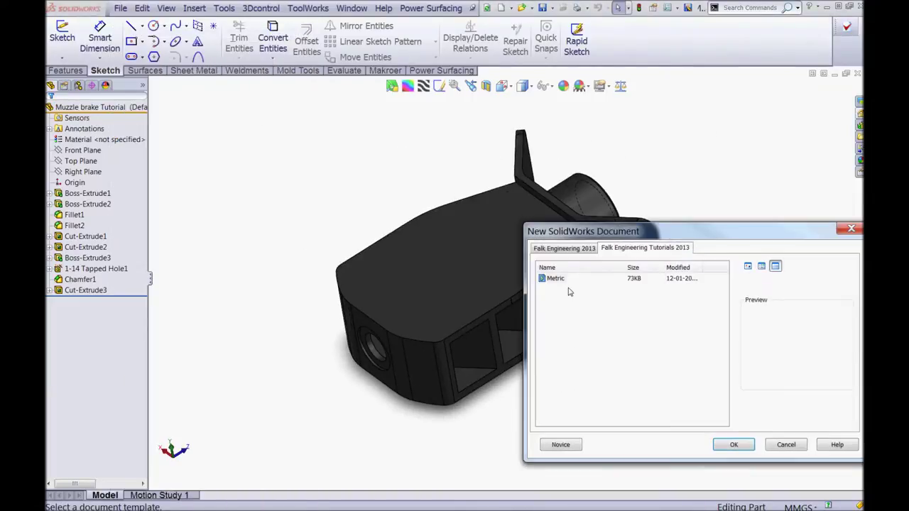
{"action": "left_click", "coordinate": [731, 445]}
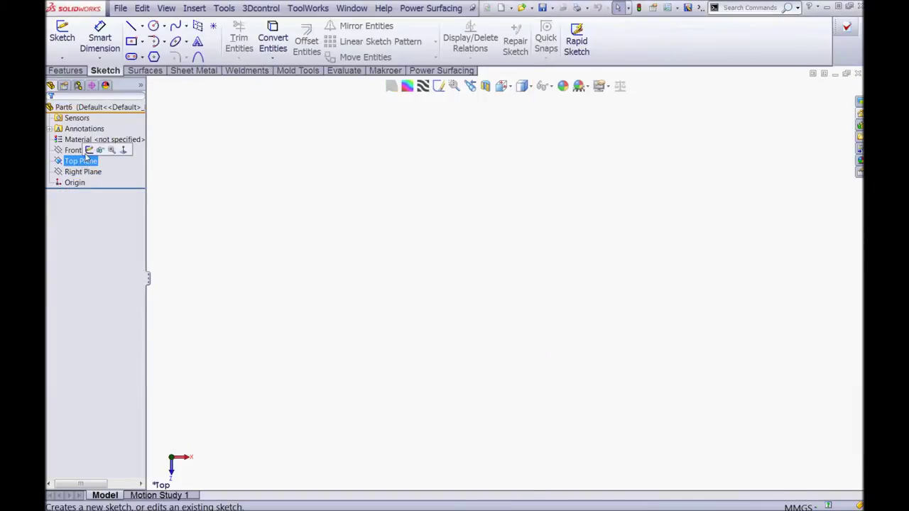
{"action": "left_click", "coordinate": [89, 150]}
Draw a vertical centerline and set it to infinite length
{"action": "left_click", "coordinate": [143, 27]}
{"action": "left_click", "coordinate": [146, 54]}
{"action": "left_click", "coordinate": [461, 246]}
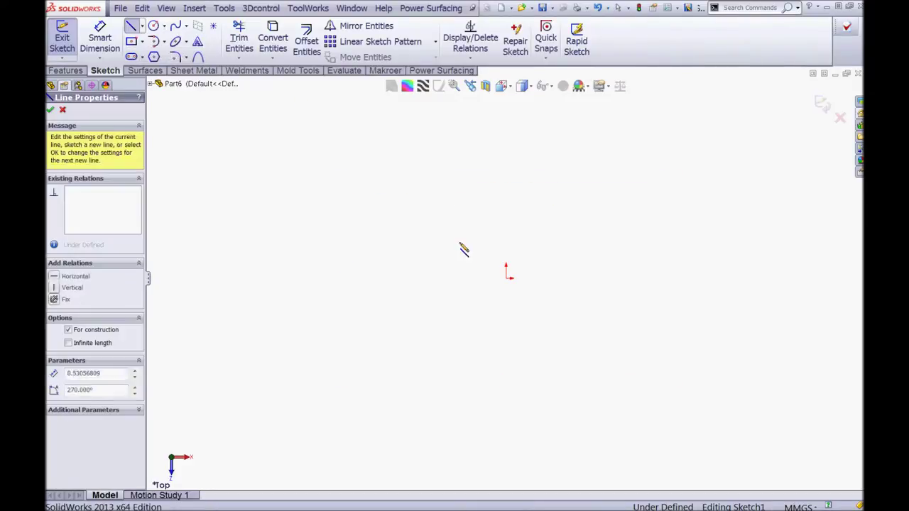
{"action": "left_click", "coordinate": [458, 295]}
{"action": "key", "text": "Escape"}
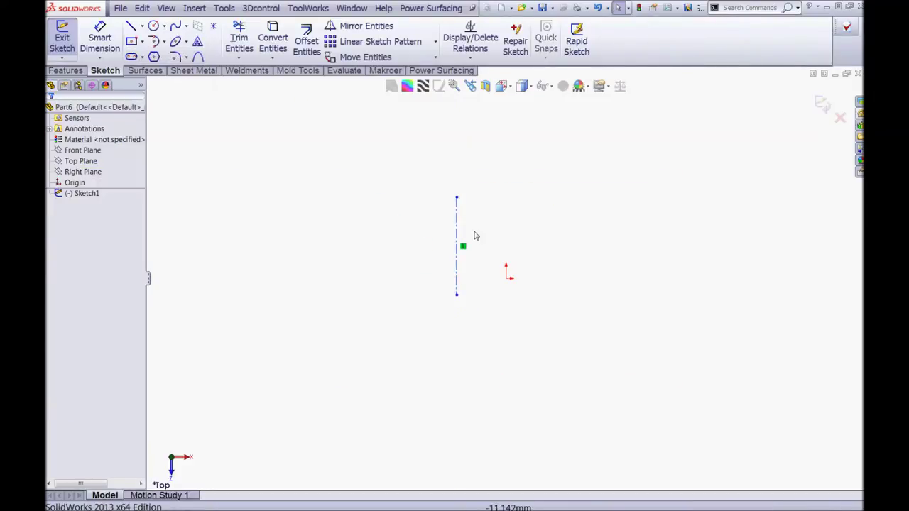
{"action": "left_click", "coordinate": [457, 217]}
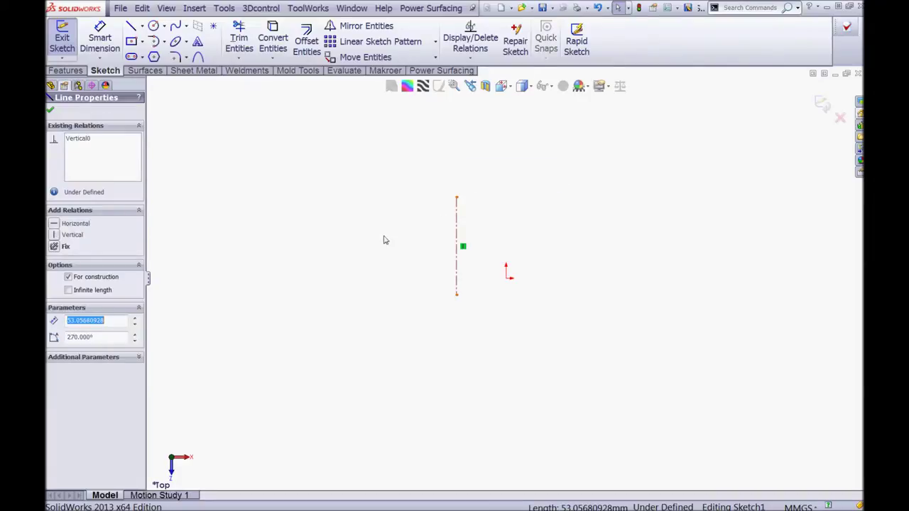
{"action": "left_click", "coordinate": [81, 291]}
{"action": "left_click", "coordinate": [362, 223]}
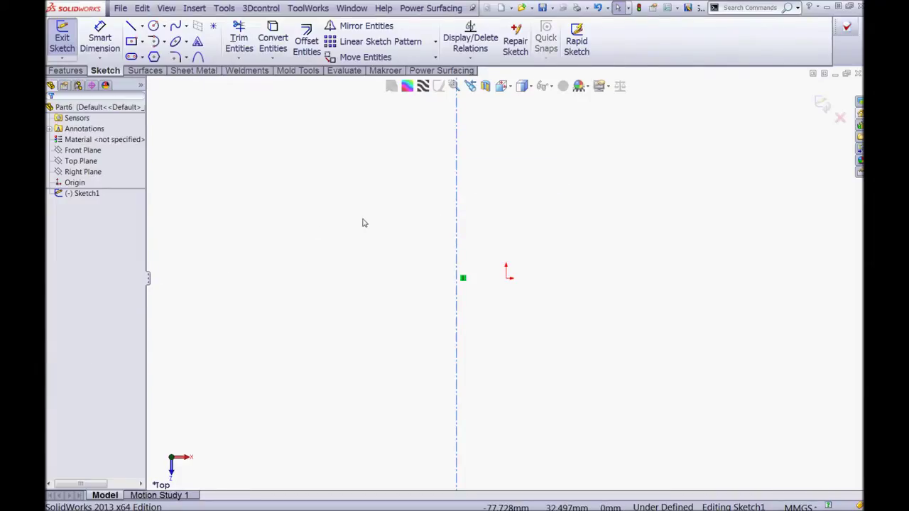
Make the centerline coincident with the origin so the sketch is fully defined
{"action": "left_click", "coordinate": [457, 189]}
{"action": "left_click", "coordinate": [507, 278], "text": "ctrl"}
{"action": "left_click", "coordinate": [539, 238]}
{"action": "left_click", "coordinate": [454, 167]}
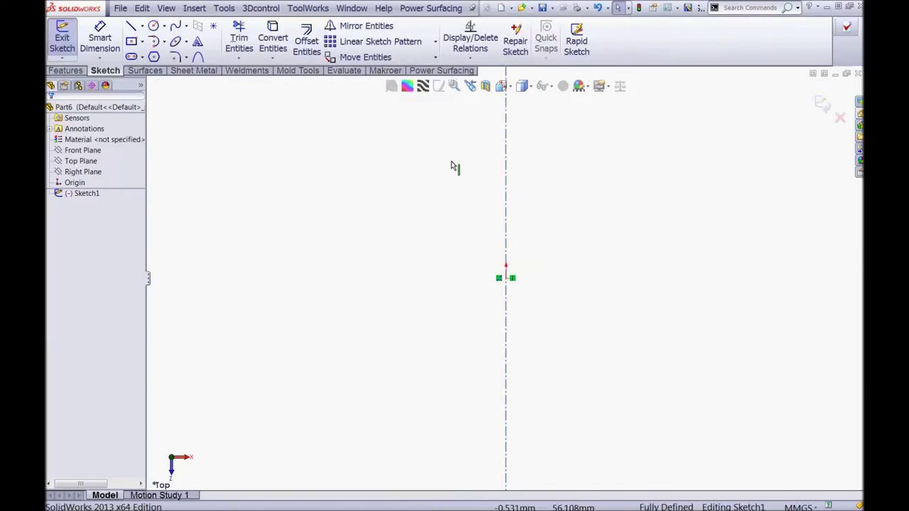
{"action": "left_click", "coordinate": [132, 26]}
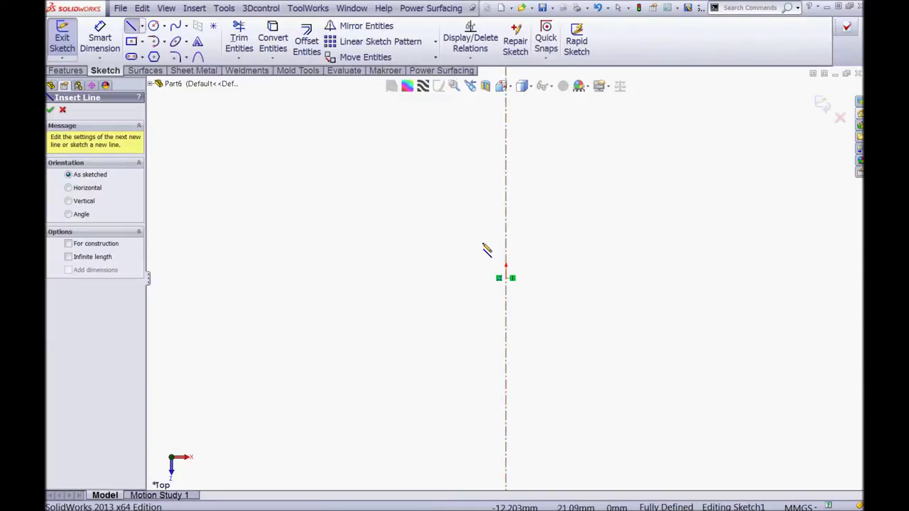
Draw a short top line, then a vertical, slanted and horizontal chain ending on the centerline
{"action": "left_click", "coordinate": [506, 113]}
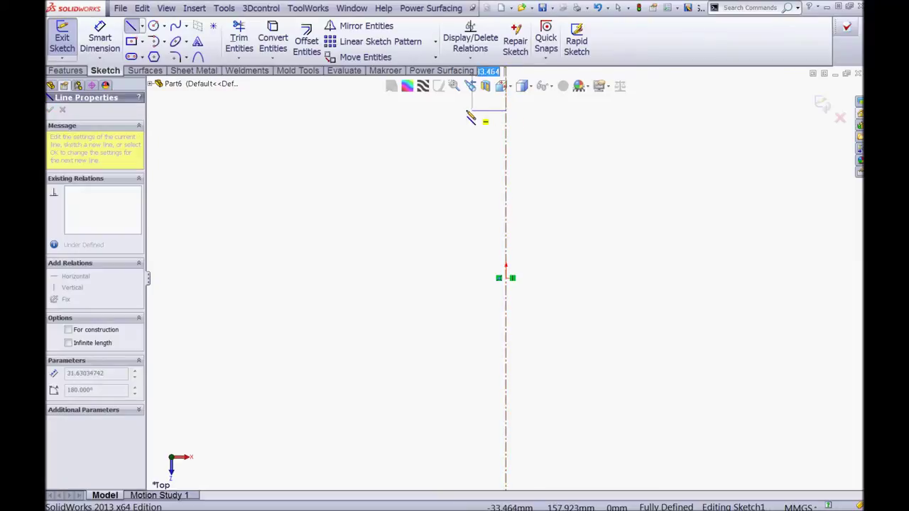
{"action": "left_click", "coordinate": [455, 111]}
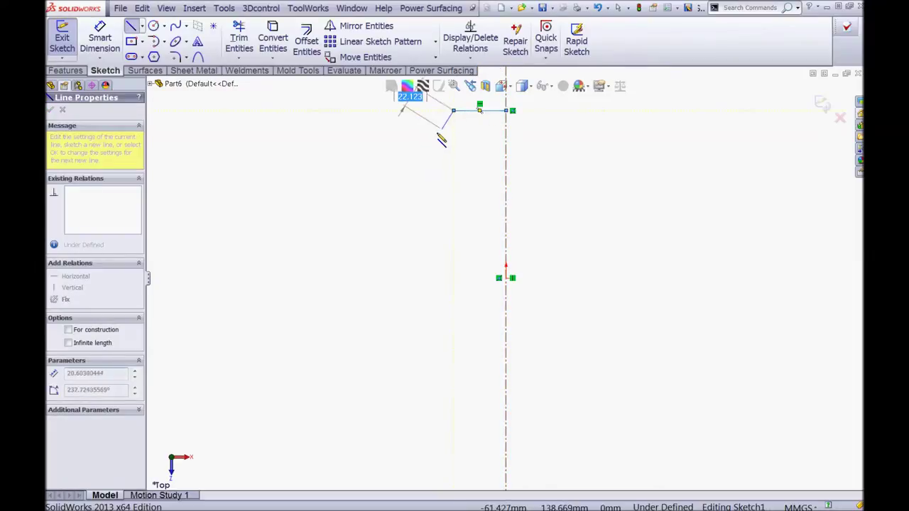
{"action": "key", "text": "Escape"}
{"action": "left_click", "coordinate": [409, 142]}
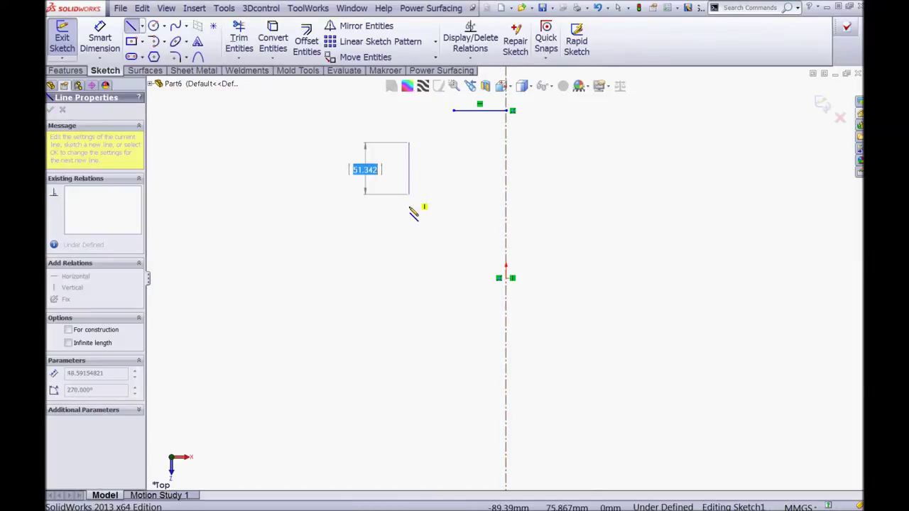
{"action": "left_click", "coordinate": [409, 213]}
{"action": "left_click", "coordinate": [442, 254]}
{"action": "left_click", "coordinate": [507, 254]}
{"action": "key", "text": "Escape"}
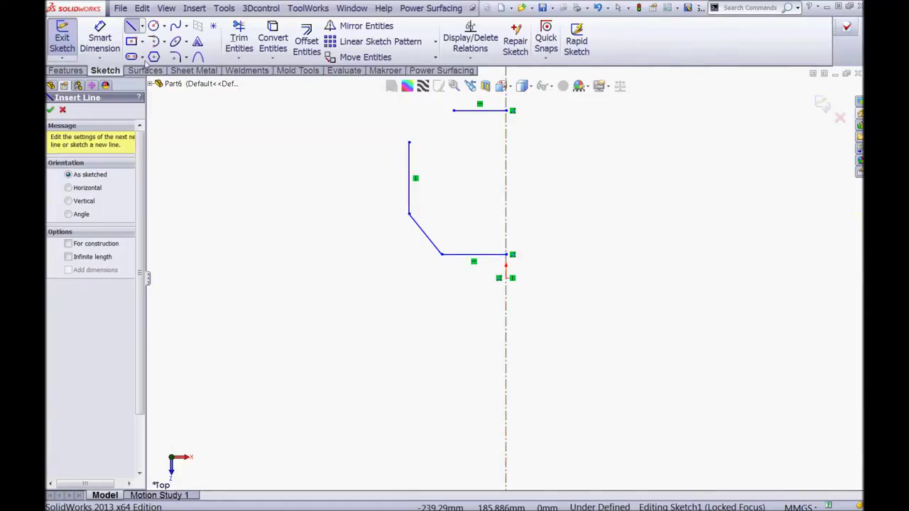
{"action": "left_click", "coordinate": [100, 41]}
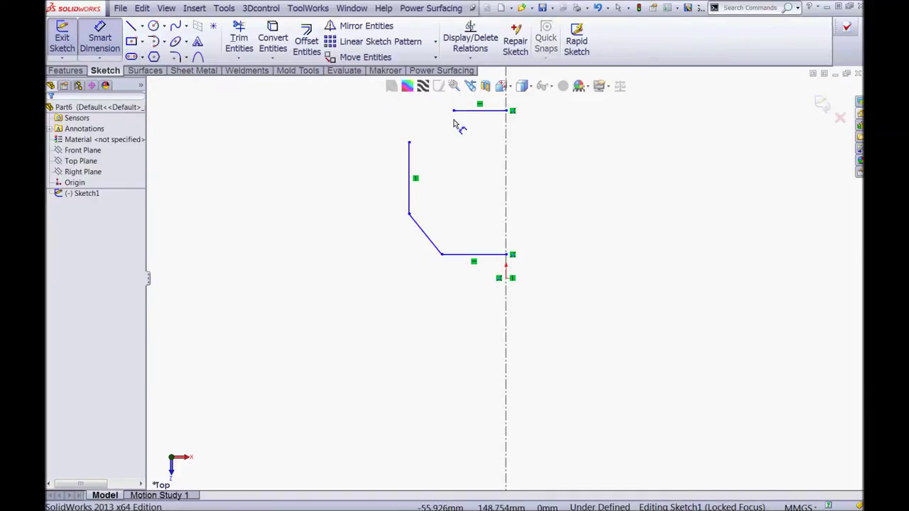
Dimension the top line to 15 and its distance to 90
{"action": "left_click", "coordinate": [474, 110]}
{"action": "left_click", "coordinate": [477, 105]}
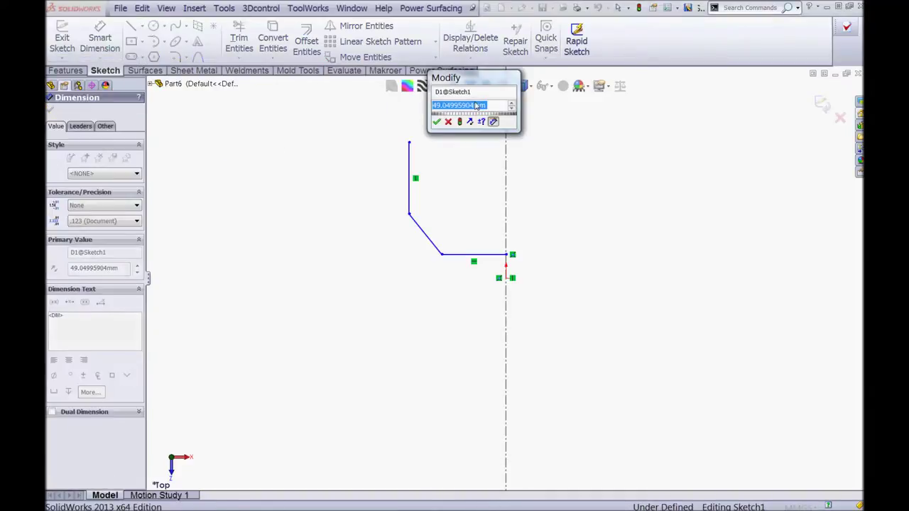
{"action": "type", "text": "15"}
{"action": "key", "text": "Return"}
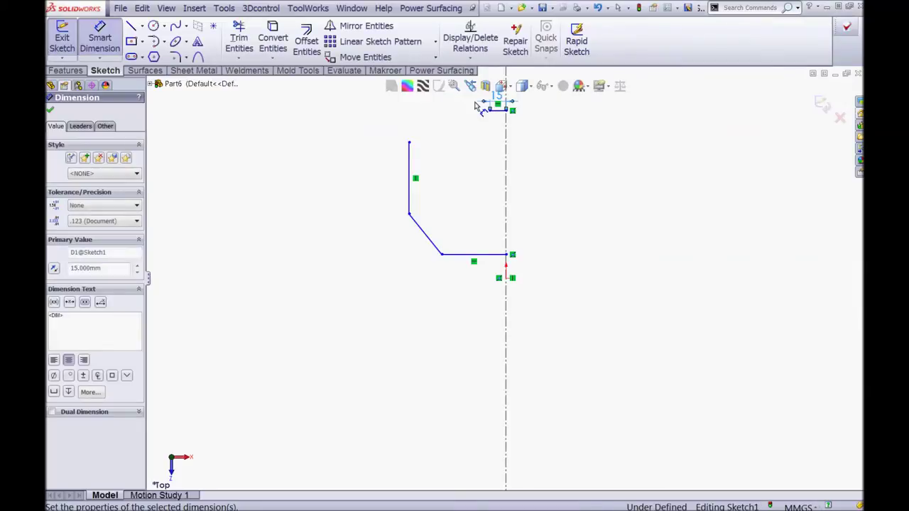
{"action": "left_click", "coordinate": [561, 184]}
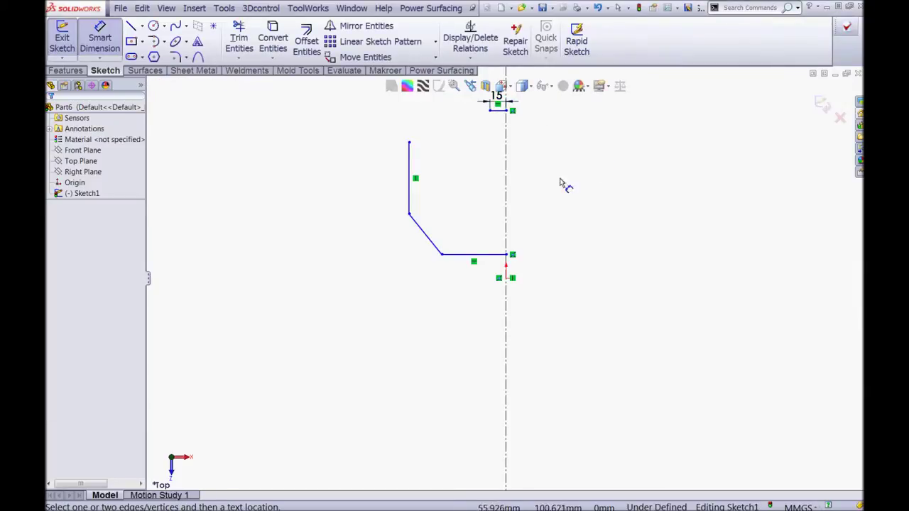
{"action": "left_click", "coordinate": [497, 110]}
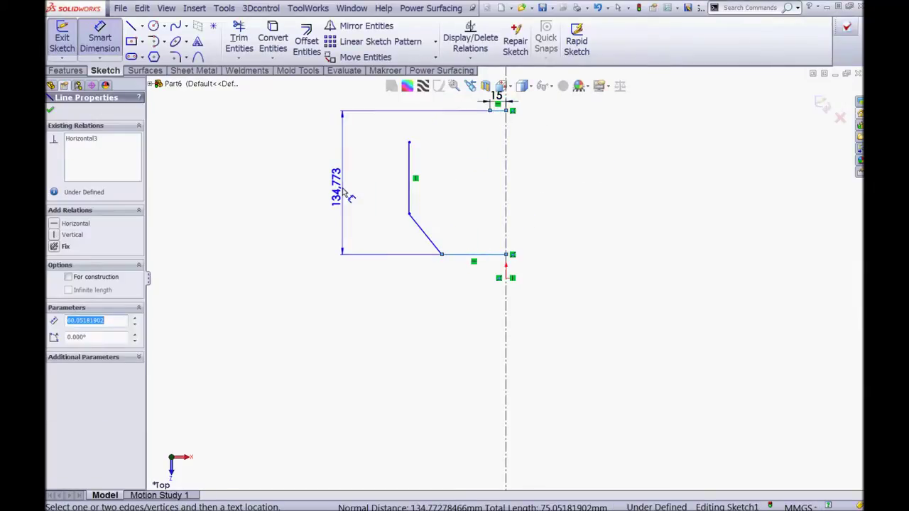
{"action": "left_click", "coordinate": [346, 194]}
{"action": "type", "text": "90"}
{"action": "key", "text": "Return"}
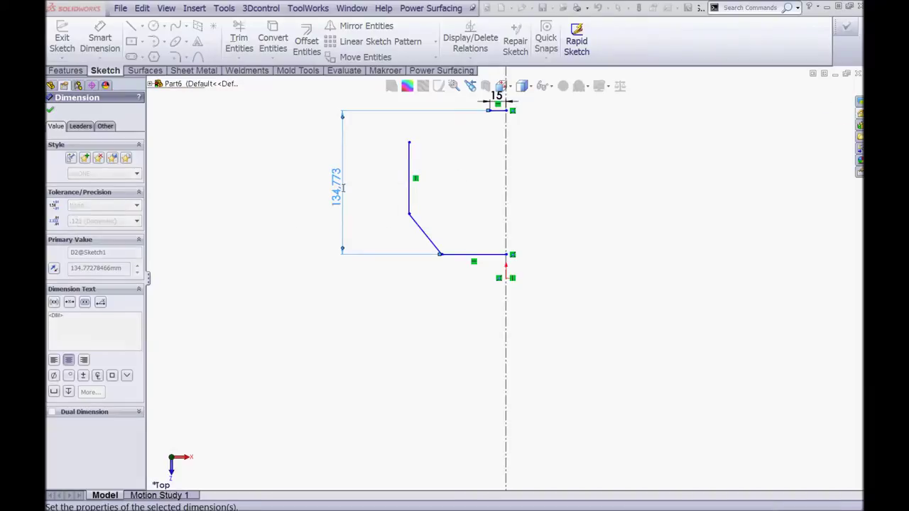
{"action": "left_click", "coordinate": [568, 187]}
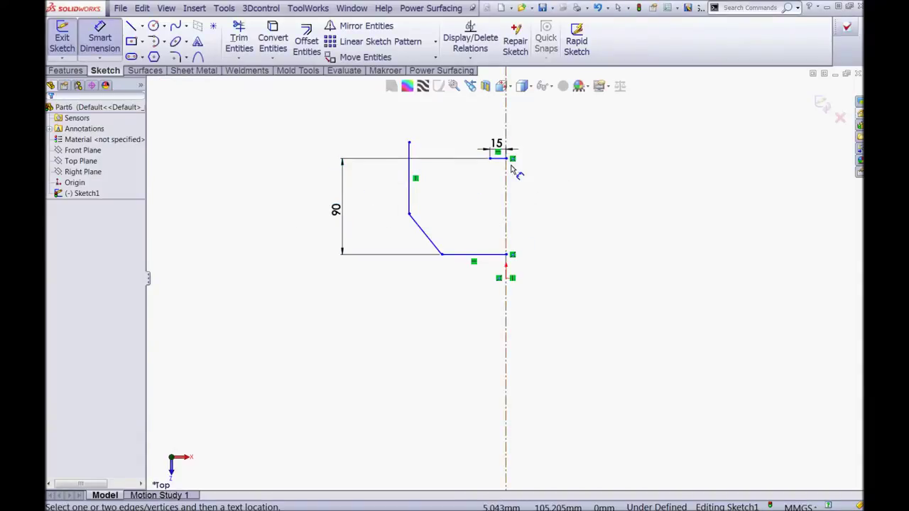
Add a 110 distance dimension and a 20° angle between centerline and slanted line
{"action": "left_click", "coordinate": [497, 158]}
{"action": "left_click", "coordinate": [508, 279]}
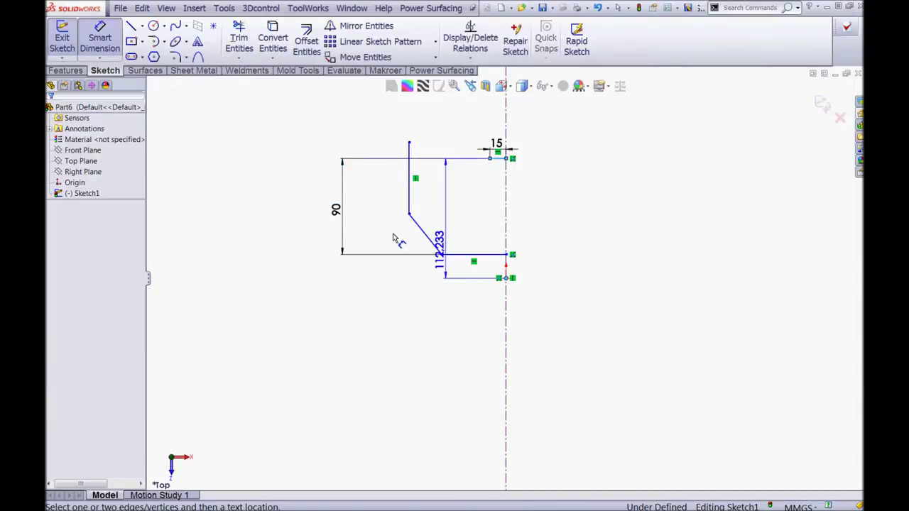
{"action": "left_click", "coordinate": [281, 220]}
{"action": "type", "text": "11"}
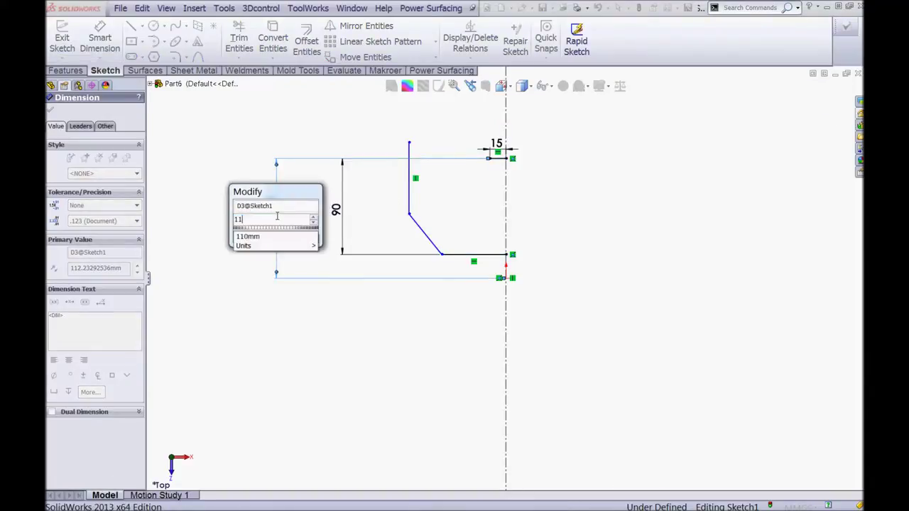
{"action": "type", "text": "0"}
{"action": "key", "text": "Return"}
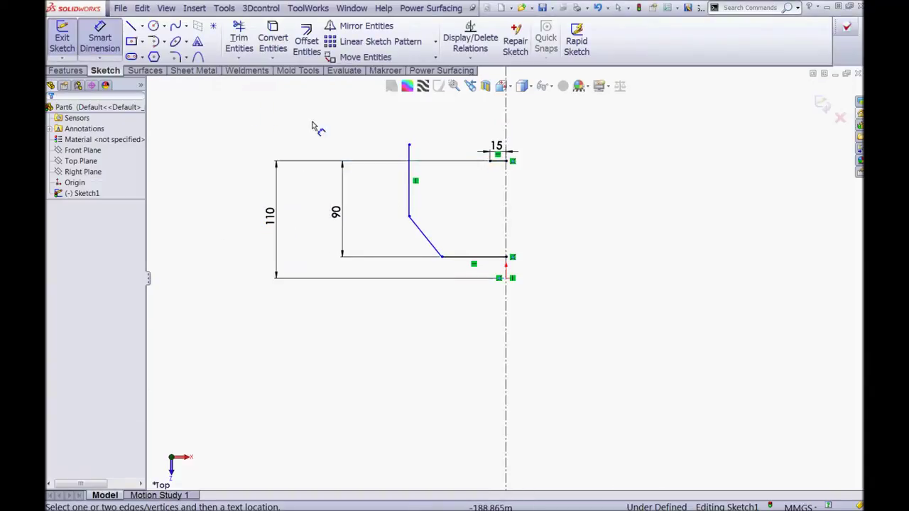
{"action": "left_click", "coordinate": [506, 214]}
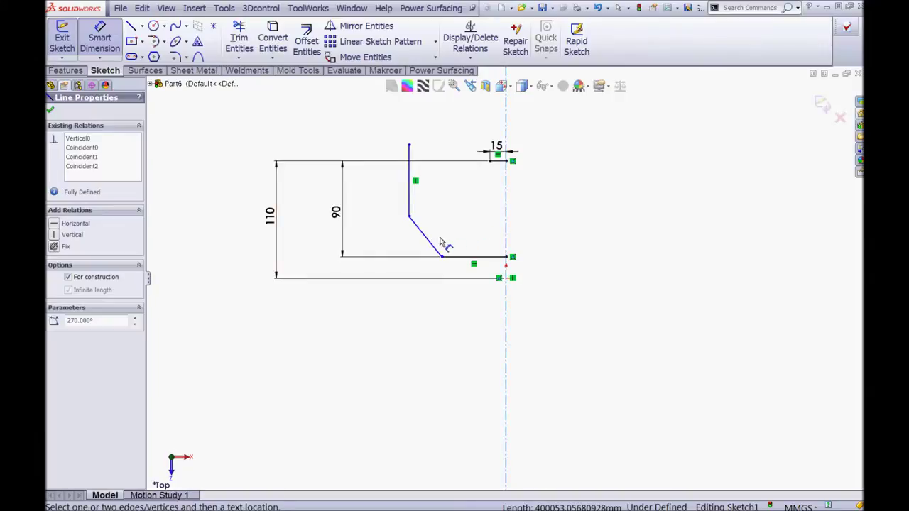
{"action": "left_click", "coordinate": [426, 241]}
{"action": "left_click", "coordinate": [465, 231]}
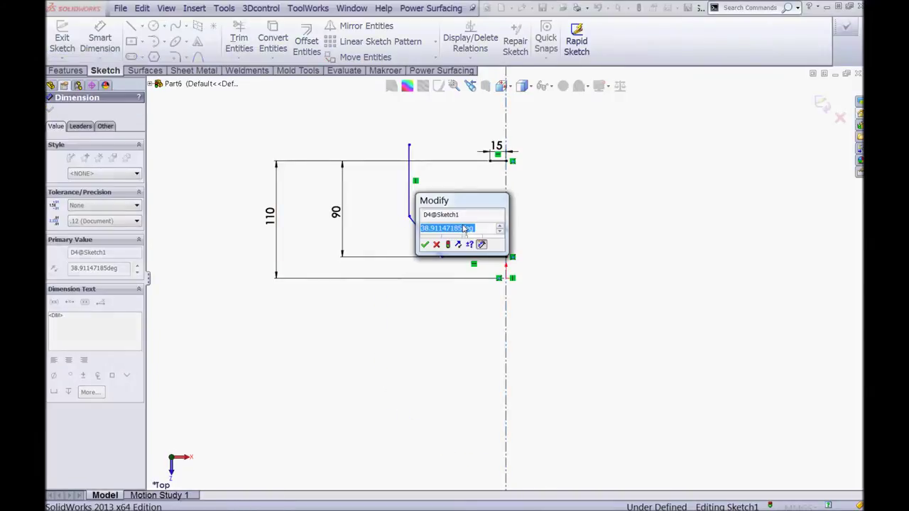
{"action": "type", "text": "20"}
{"action": "key", "text": "Return"}
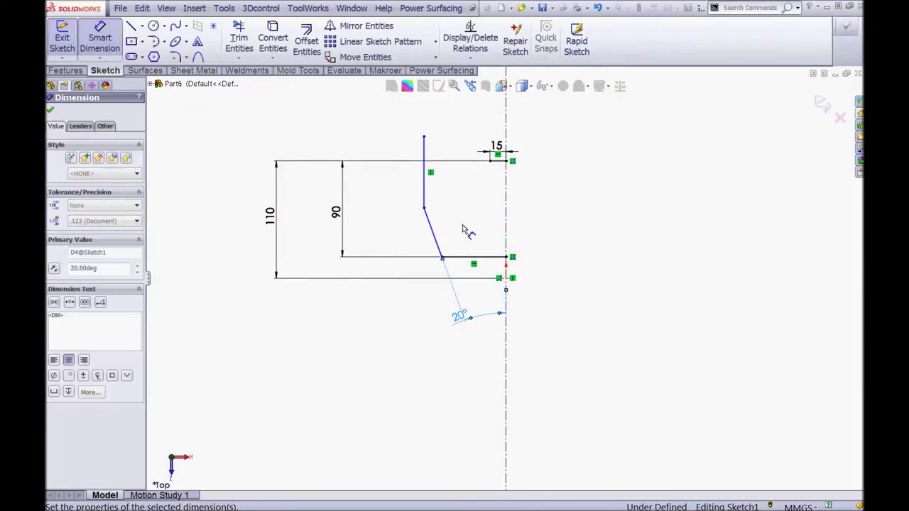
{"action": "left_click", "coordinate": [605, 181]}
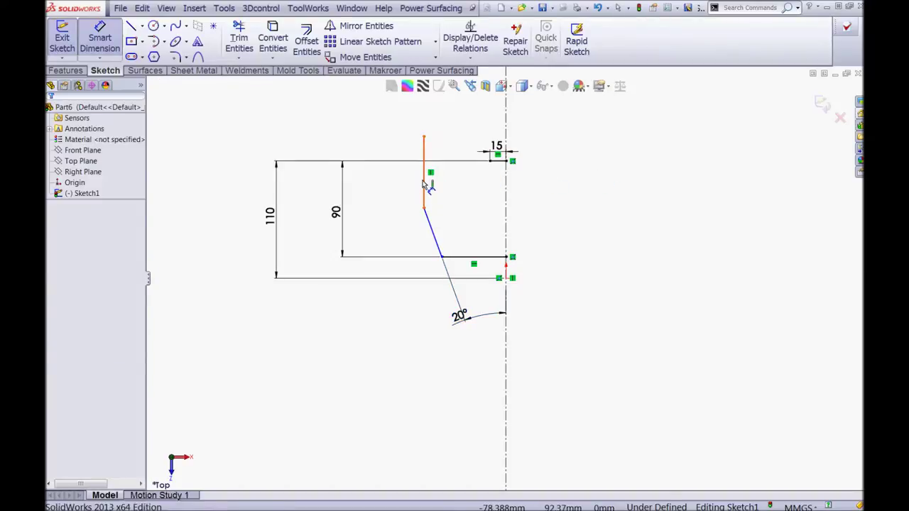
Dimension the upper vertical line to 45 and drag its top endpoint into place
{"action": "left_click", "coordinate": [424, 185]}
{"action": "left_click", "coordinate": [402, 187]}
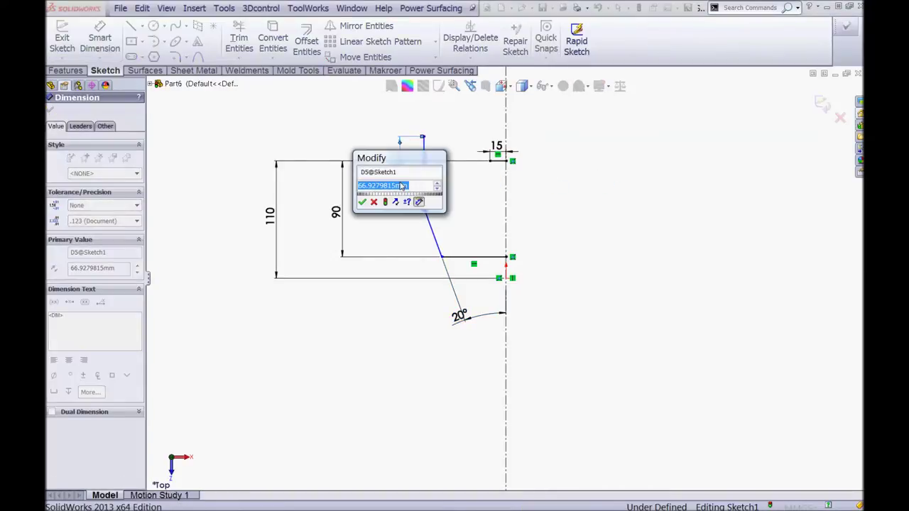
{"action": "type", "text": "45"}
{"action": "key", "text": "Return"}
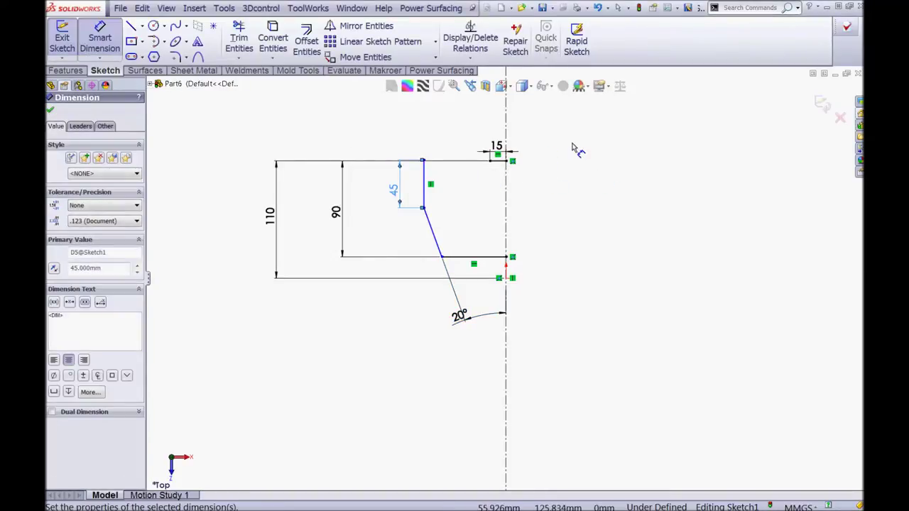
{"action": "left_click", "coordinate": [572, 148]}
{"action": "key", "text": "Escape"}
{"action": "left_click_drag", "start_coordinate": [424, 163], "coordinate": [481, 183]}
{"action": "left_click", "coordinate": [528, 187]}
{"action": "scroll", "coordinate": [497, 187], "scroll_direction": "down", "scroll_amount": 5}
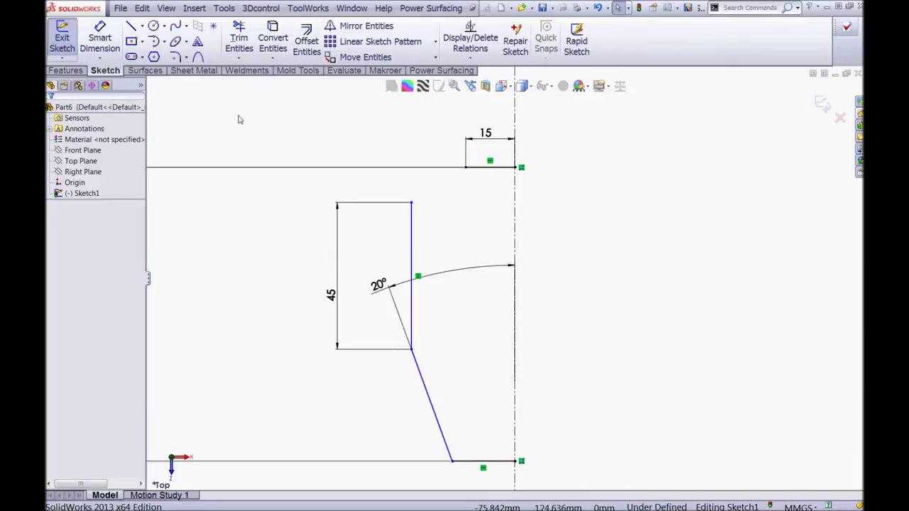
{"action": "left_click", "coordinate": [163, 43]}
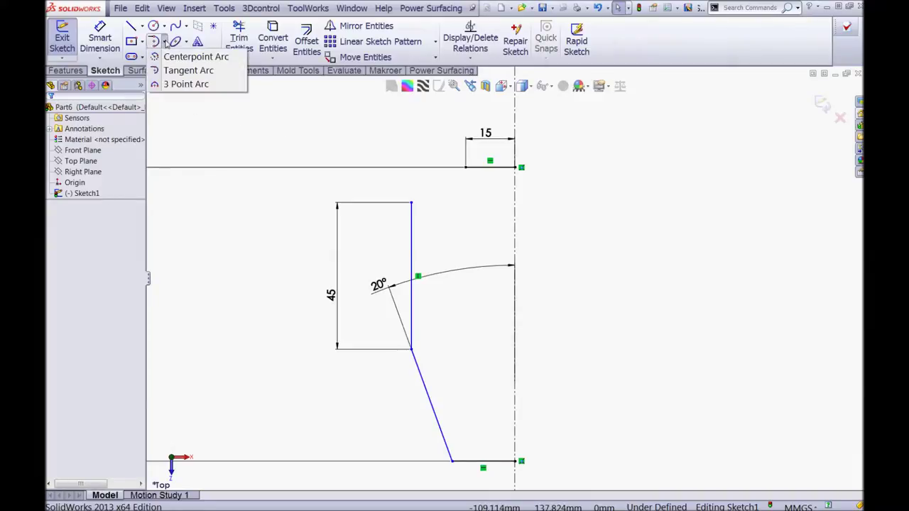
Draw a 3 Point Arc from the vertical edge's top to the top line's endpoint
{"action": "left_click", "coordinate": [182, 85]}
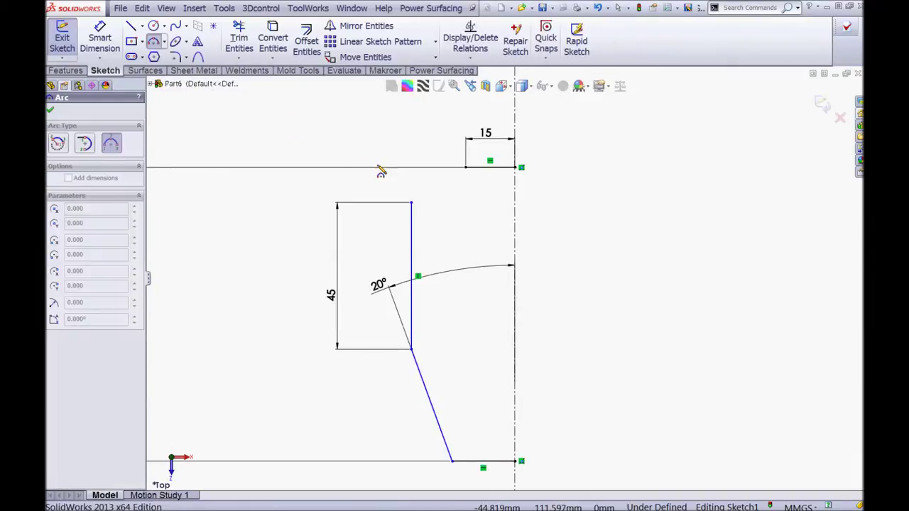
{"action": "left_click", "coordinate": [410, 204]}
{"action": "left_click", "coordinate": [466, 168]}
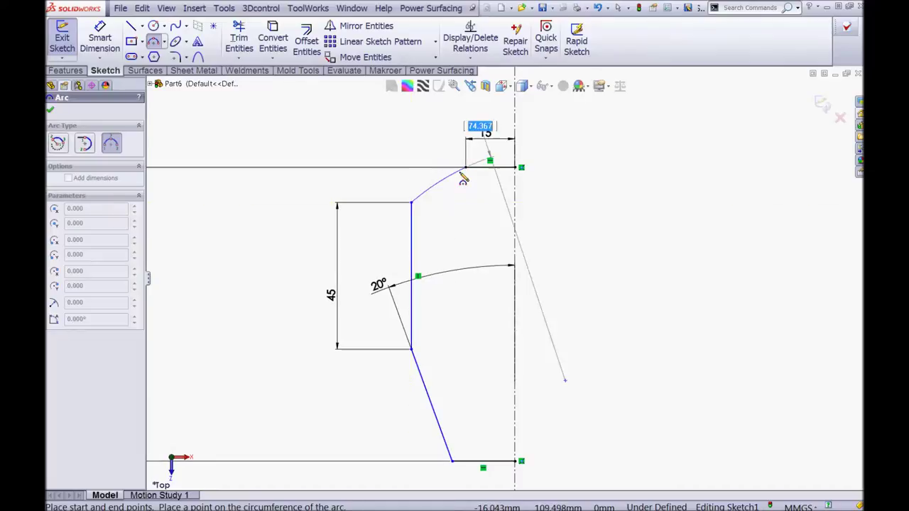
{"action": "left_click", "coordinate": [435, 181]}
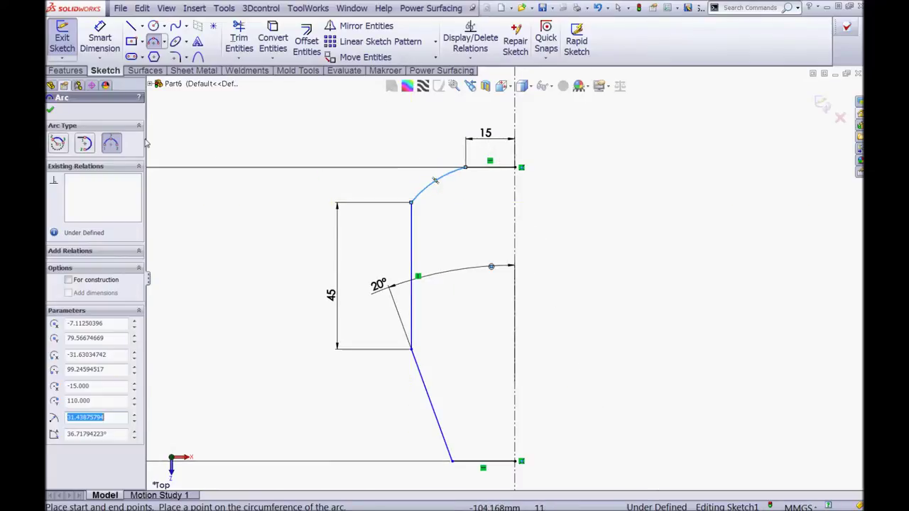
{"action": "left_click", "coordinate": [51, 111]}
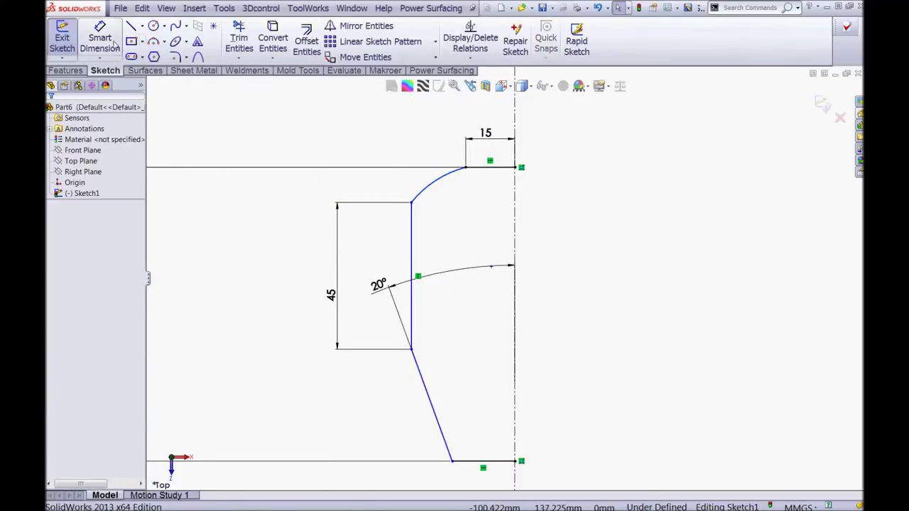
Give the arc a radius of 50
{"action": "left_click", "coordinate": [436, 185]}
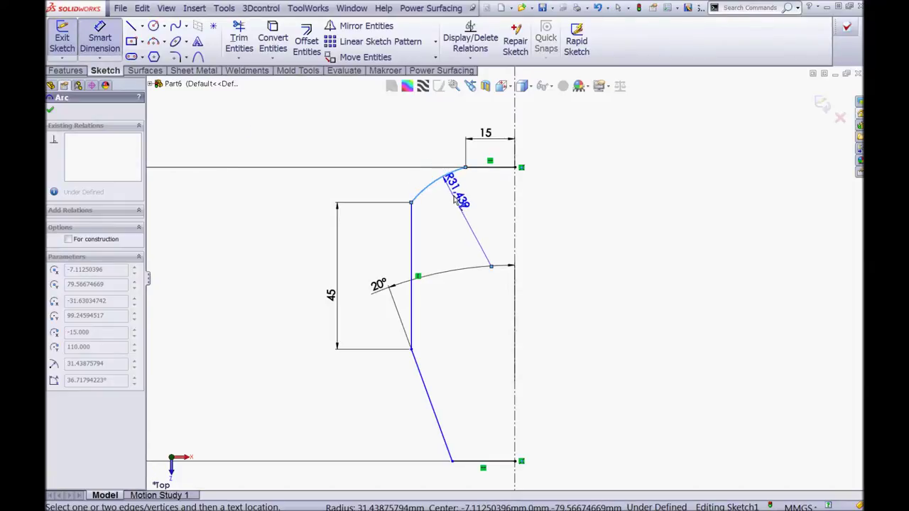
{"action": "left_click", "coordinate": [458, 202]}
{"action": "type", "text": "50"}
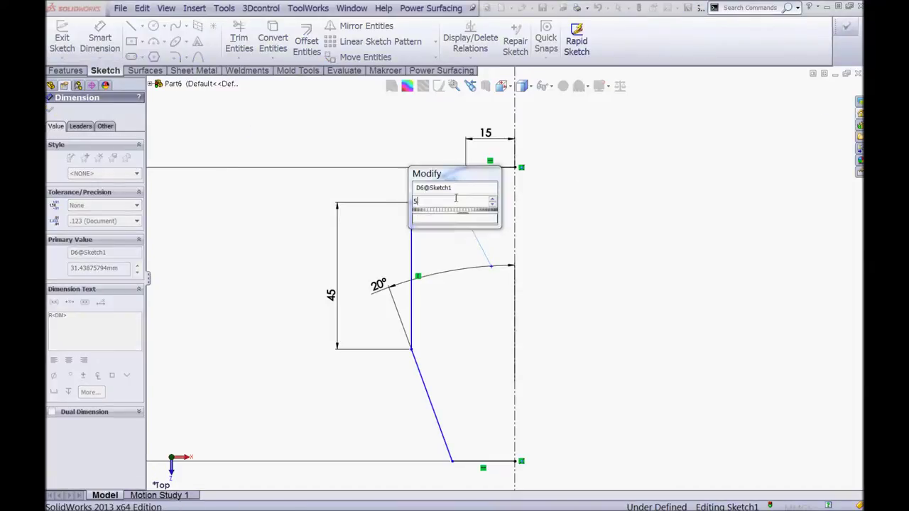
{"action": "key", "text": "Return"}
{"action": "key", "text": "Escape"}
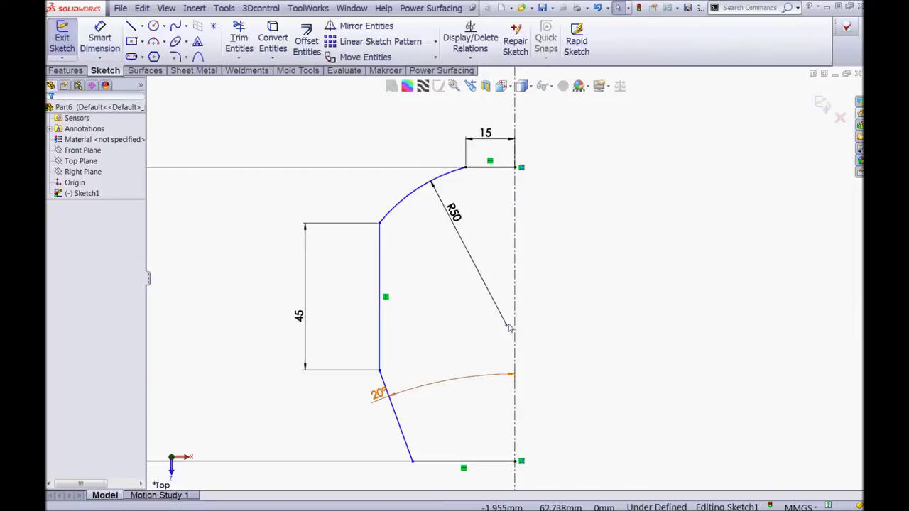
{"action": "left_click", "coordinate": [506, 325]}
Make the R50 arc's centre coincident with the centerline
{"action": "left_click", "coordinate": [516, 290], "text": "ctrl"}
{"action": "left_click", "coordinate": [542, 245]}
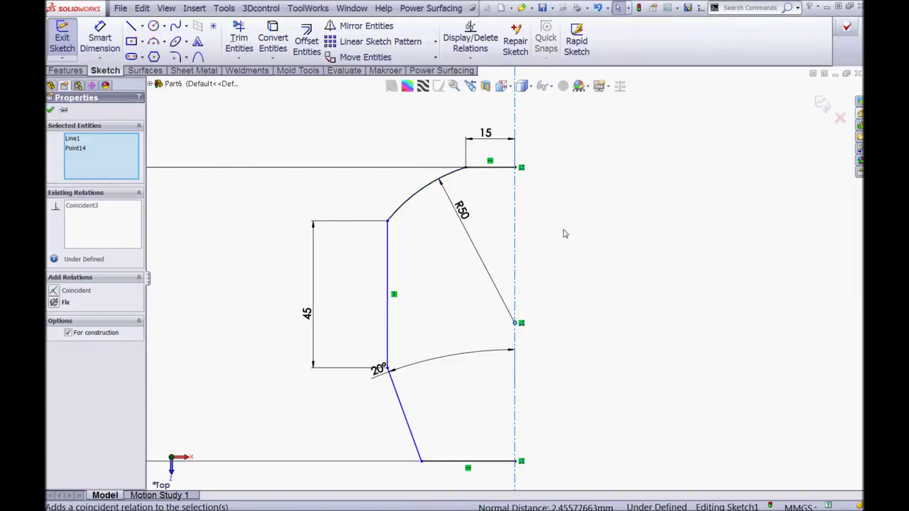
{"action": "left_click", "coordinate": [598, 209]}
{"action": "scroll", "coordinate": [550, 290], "scroll_direction": "up", "scroll_amount": 3}
{"action": "scroll", "coordinate": [469, 308], "scroll_direction": "down", "scroll_amount": 2}
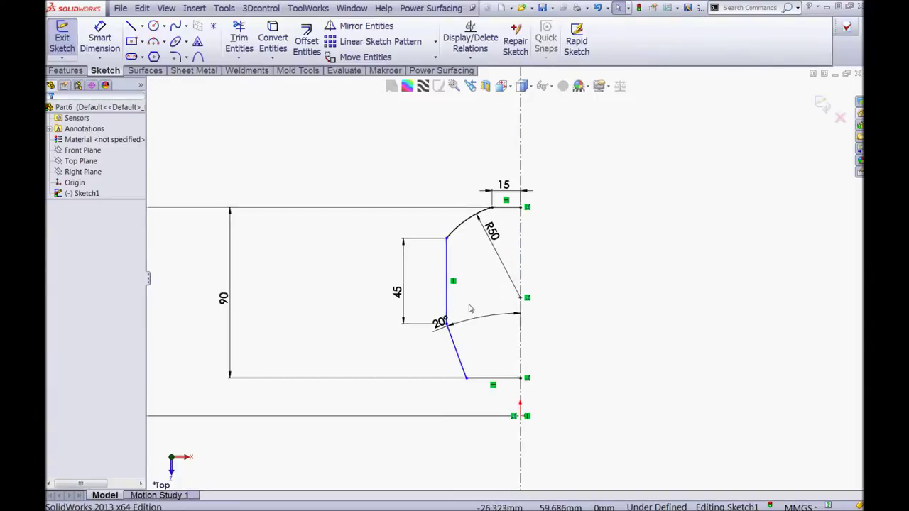
Dimension the vertical edge 65 from the centerline to fully define the sketch
{"action": "right_click_drag", "start_coordinate": [589, 202], "coordinate": [590, 240]}
{"action": "scroll", "coordinate": [490, 306], "scroll_direction": "down", "scroll_amount": 3}
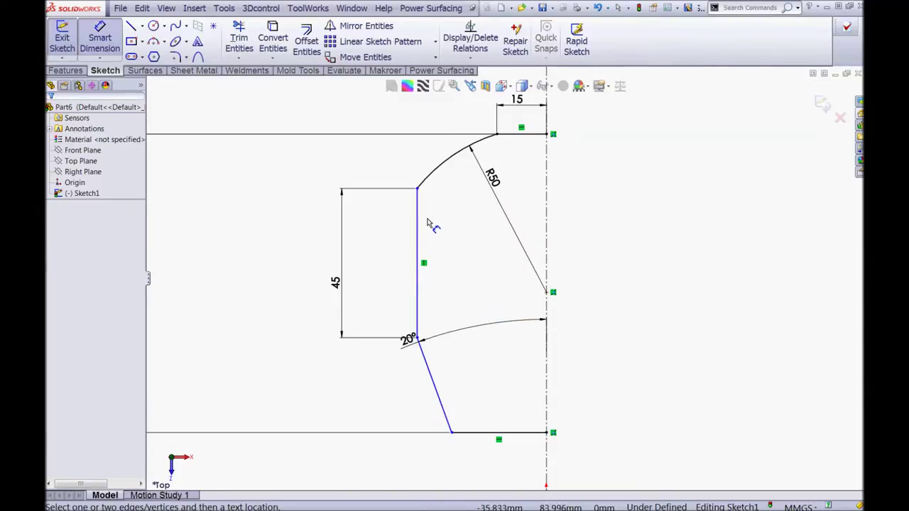
{"action": "left_click", "coordinate": [419, 221]}
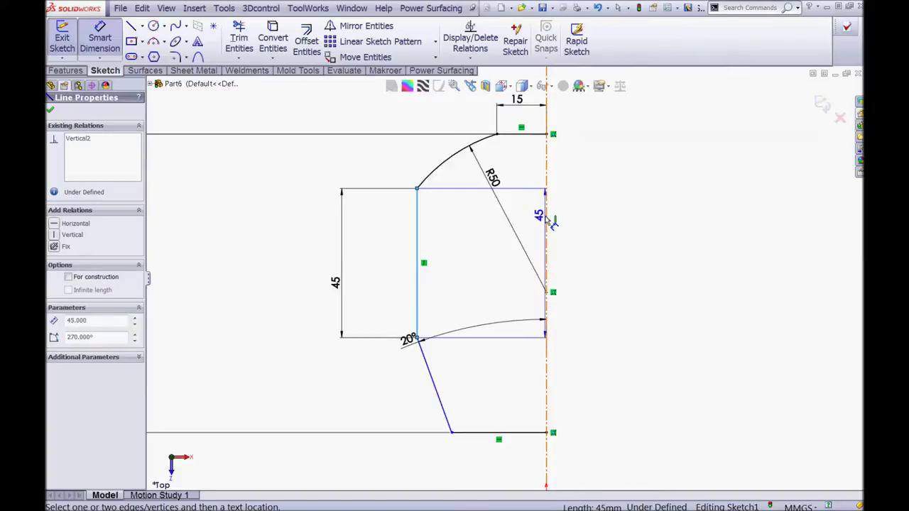
{"action": "left_click", "coordinate": [578, 234]}
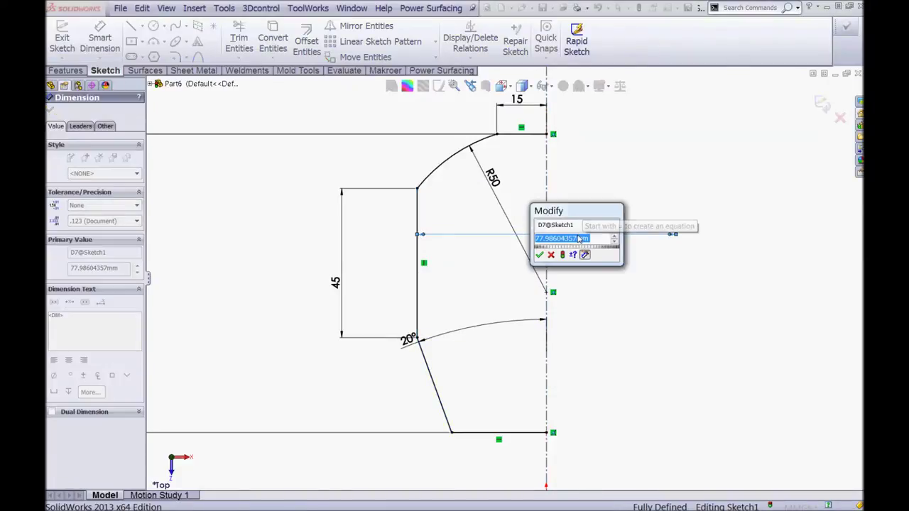
{"action": "type", "text": "65"}
{"action": "key", "text": "Return"}
{"action": "left_click", "coordinate": [651, 175]}
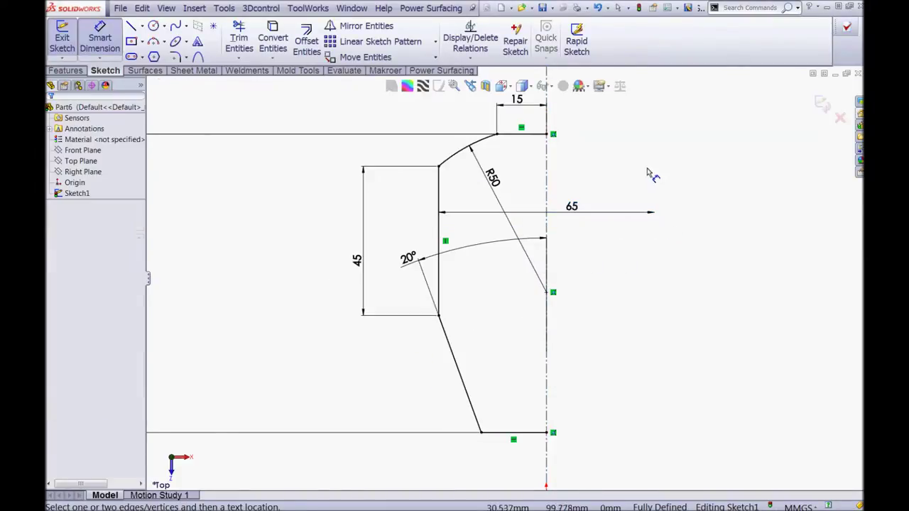
{"action": "scroll", "coordinate": [634, 201], "scroll_direction": "up", "scroll_amount": 1}
{"action": "scroll", "coordinate": [634, 201], "scroll_direction": "up", "scroll_amount": 2}
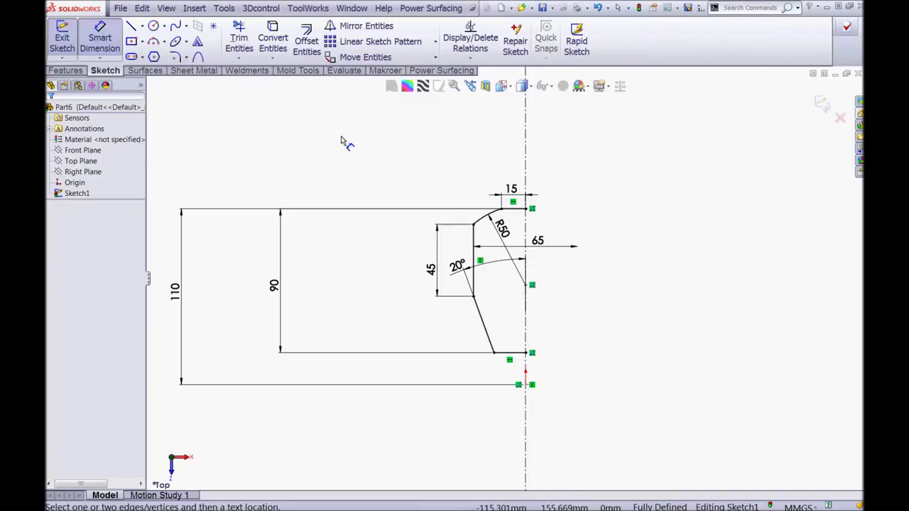
{"action": "left_click", "coordinate": [196, 9]}
Start Mirror and select the top line, R50 arc, vertical, slanted and bottom lines
{"action": "mouse_move", "coordinate": [224, 9]}
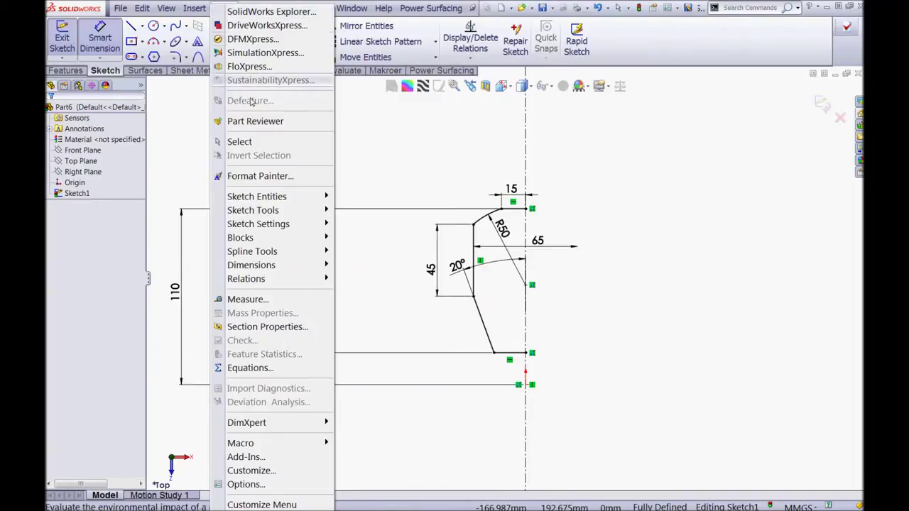
{"action": "mouse_move", "coordinate": [282, 212]}
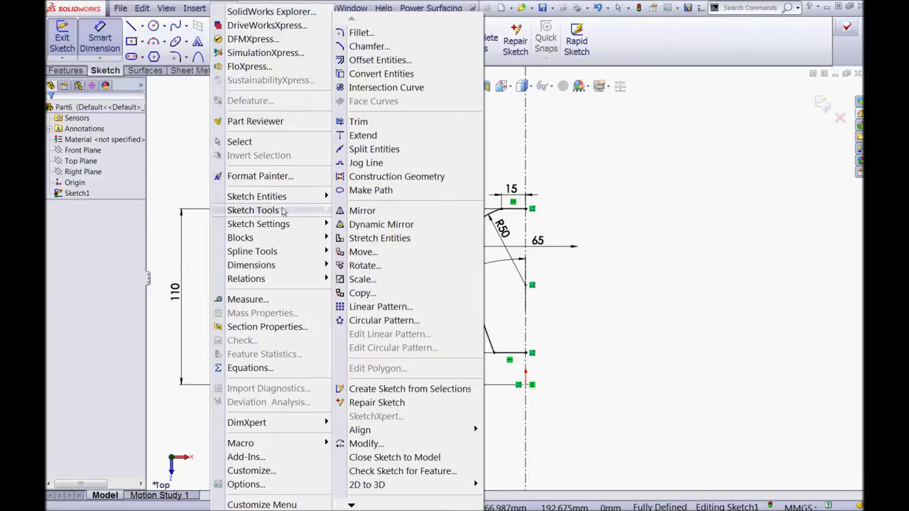
{"action": "left_click", "coordinate": [361, 211]}
{"action": "scroll", "coordinate": [512, 222], "scroll_direction": "down", "scroll_amount": 2}
{"action": "left_click", "coordinate": [509, 209]}
{"action": "left_click", "coordinate": [451, 224]}
{"action": "left_click", "coordinate": [422, 270]}
{"action": "scroll", "coordinate": [439, 371], "scroll_direction": "up", "scroll_amount": 3}
{"action": "left_click", "coordinate": [473, 358]}
{"action": "left_click", "coordinate": [496, 390]}
Mirror the selected entities about the vertical centerline
{"action": "left_click", "coordinate": [95, 260]}
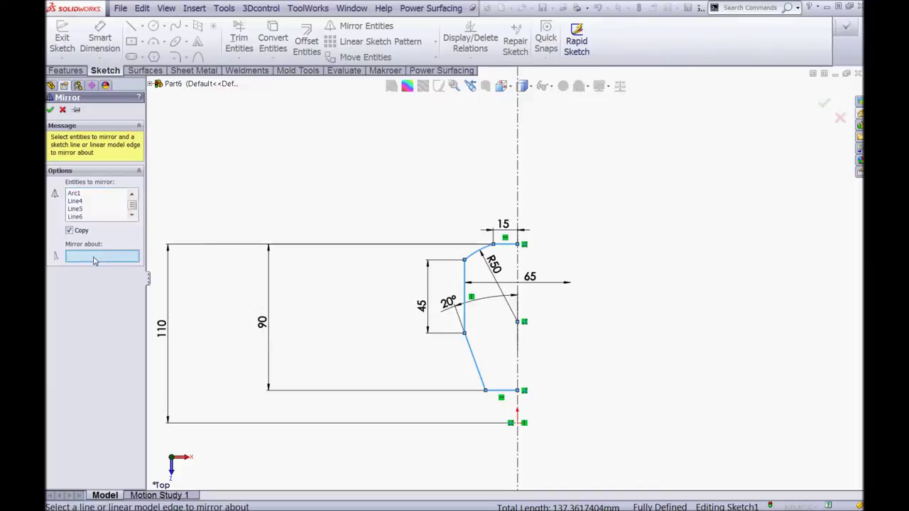
{"action": "left_click", "coordinate": [519, 152]}
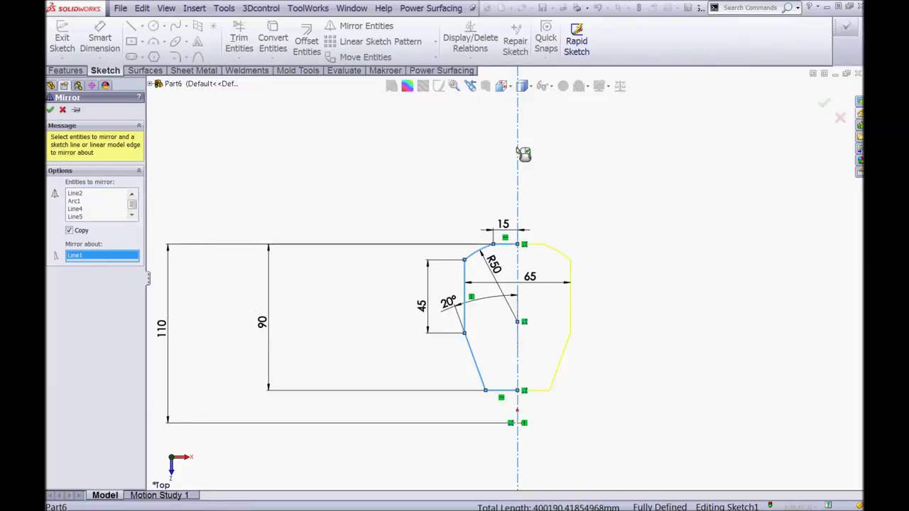
{"action": "left_click", "coordinate": [51, 110]}
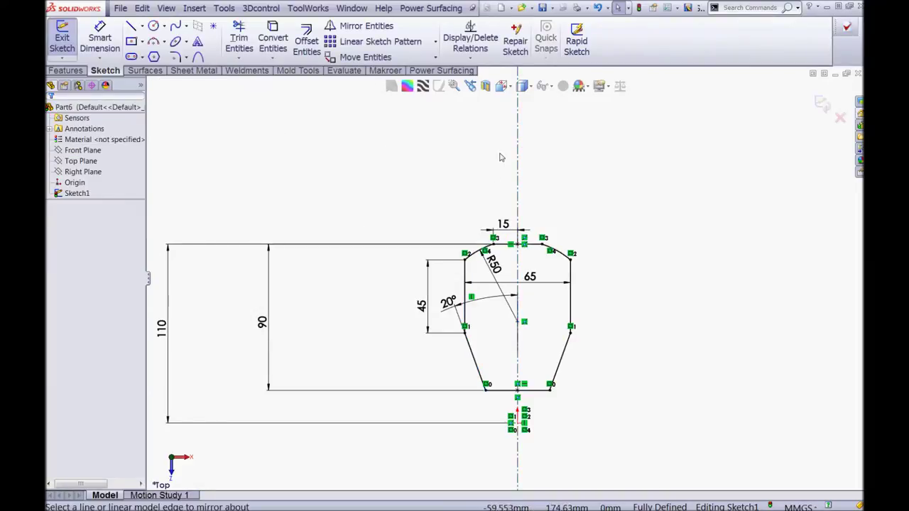
{"action": "left_click", "coordinate": [71, 71]}
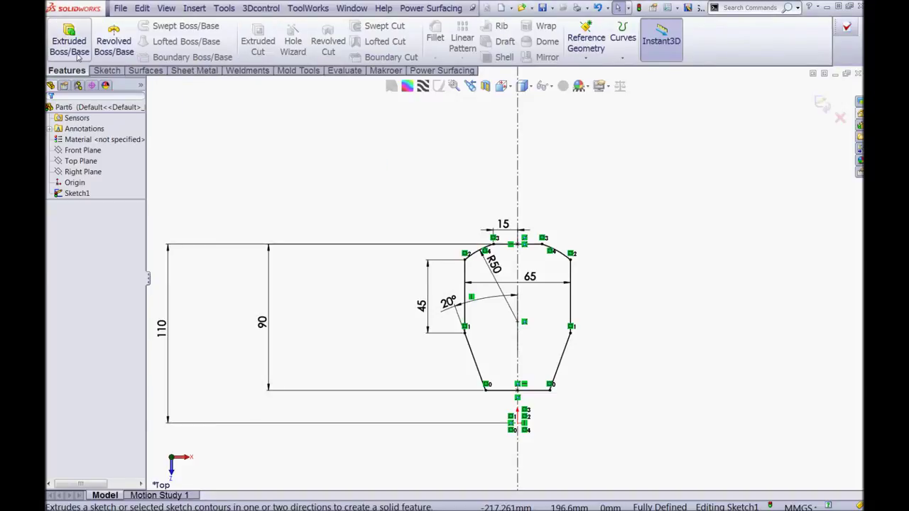
Extrude the outline 33 mm with a Mid Plane end condition, then view from the top
{"action": "left_click", "coordinate": [69, 39]}
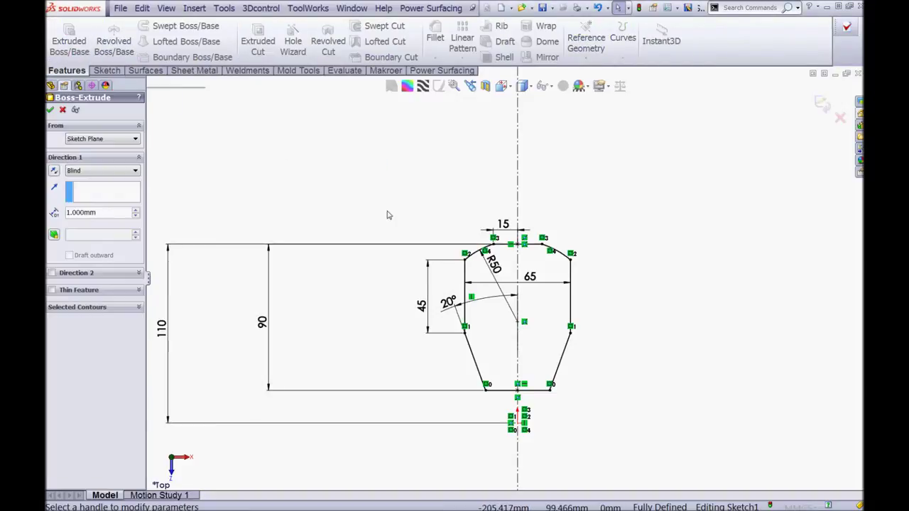
{"action": "left_click", "coordinate": [108, 173]}
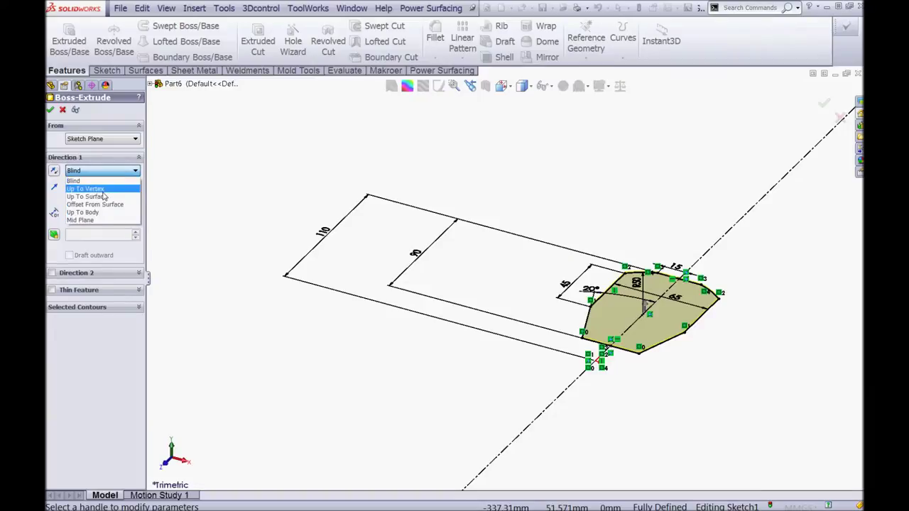
{"action": "left_click", "coordinate": [82, 220]}
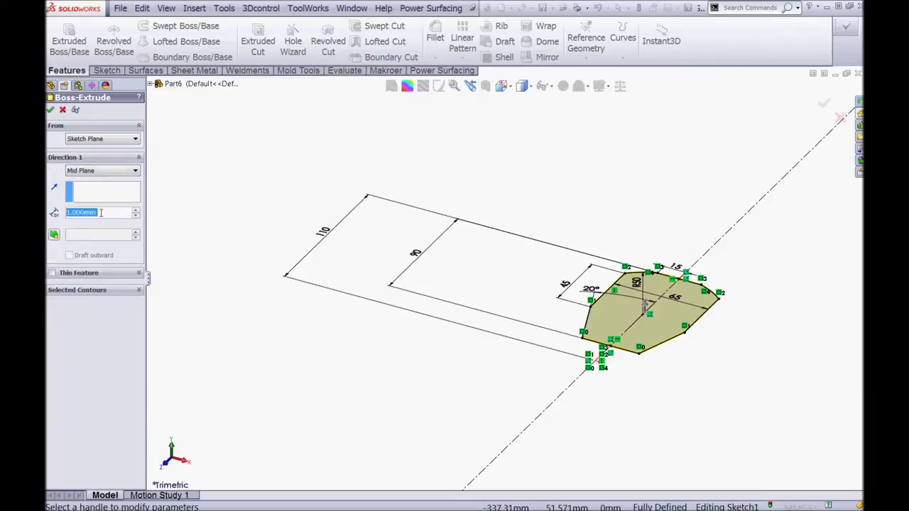
{"action": "type", "text": "3"}
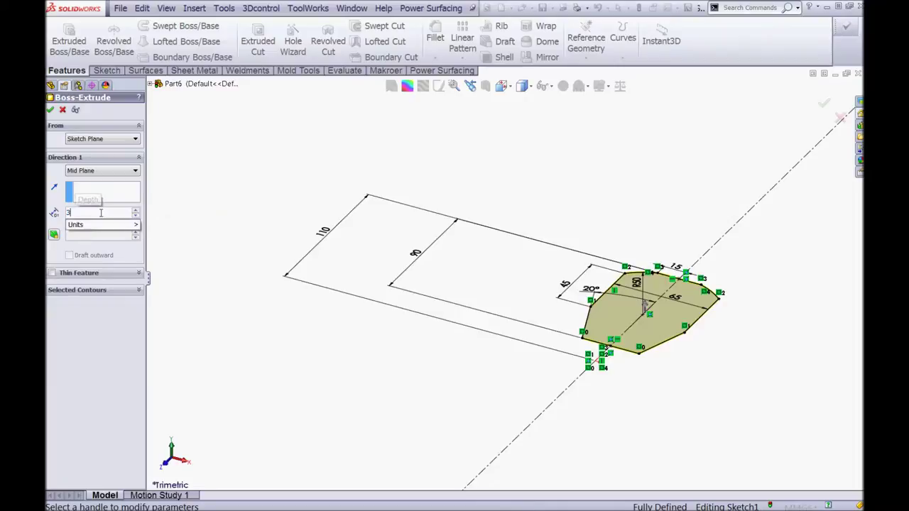
{"action": "type", "text": "3.000mm"}
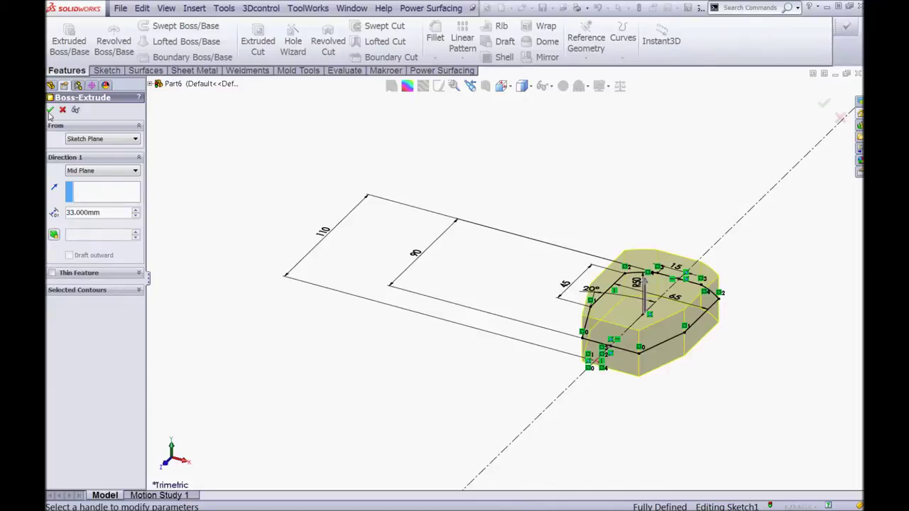
{"action": "left_click", "coordinate": [50, 110]}
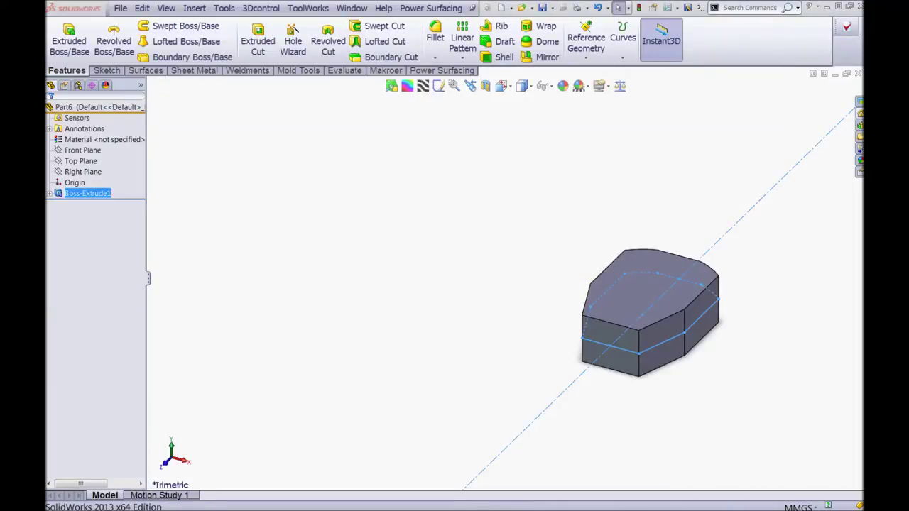
{"action": "left_click", "coordinate": [508, 225]}
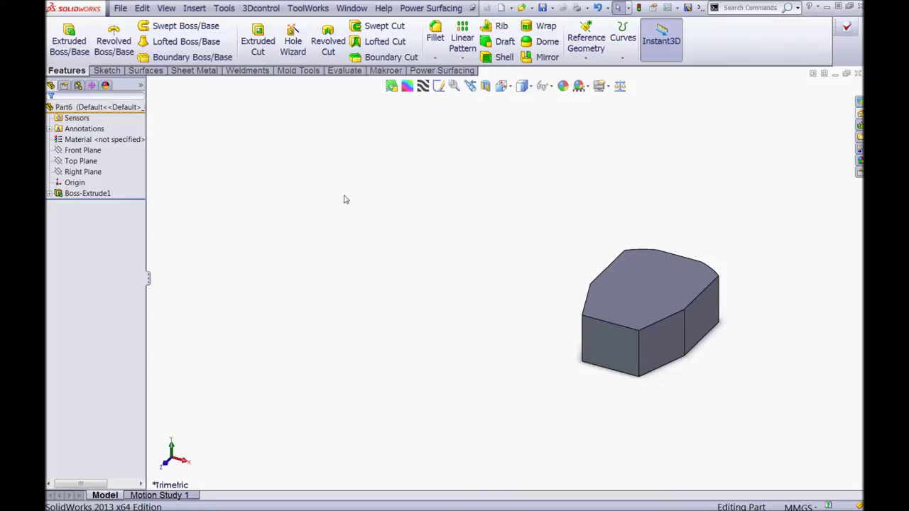
{"action": "key", "text": "ctrl+5"}
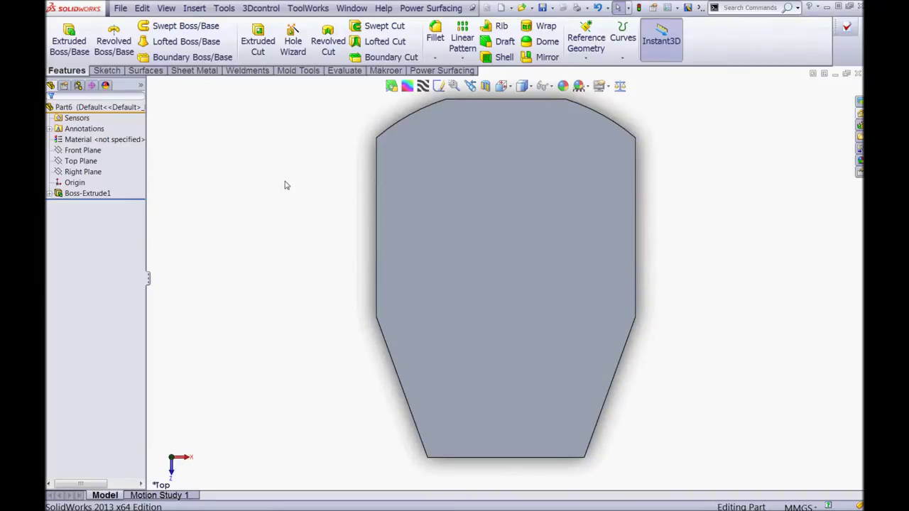
Start a new sketch on the Top Plane and draw a vertical centerline
{"action": "left_click", "coordinate": [81, 161]}
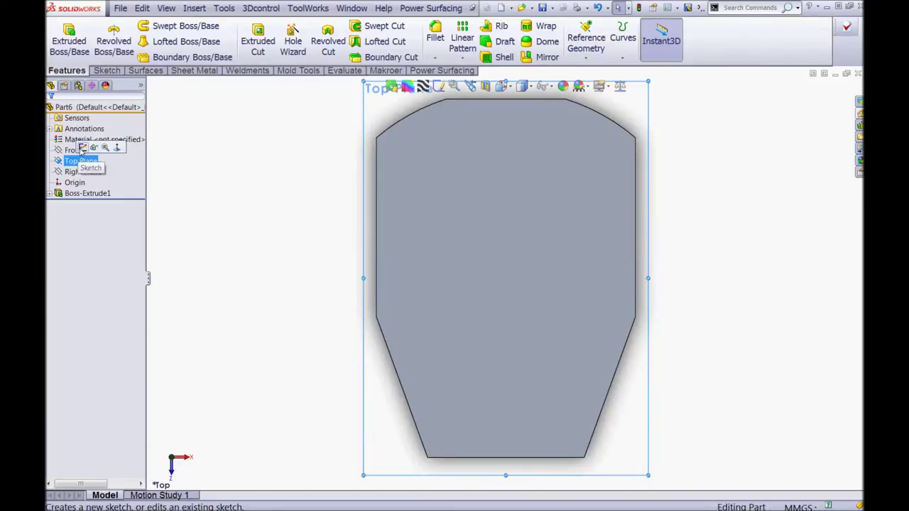
{"action": "left_click", "coordinate": [93, 151]}
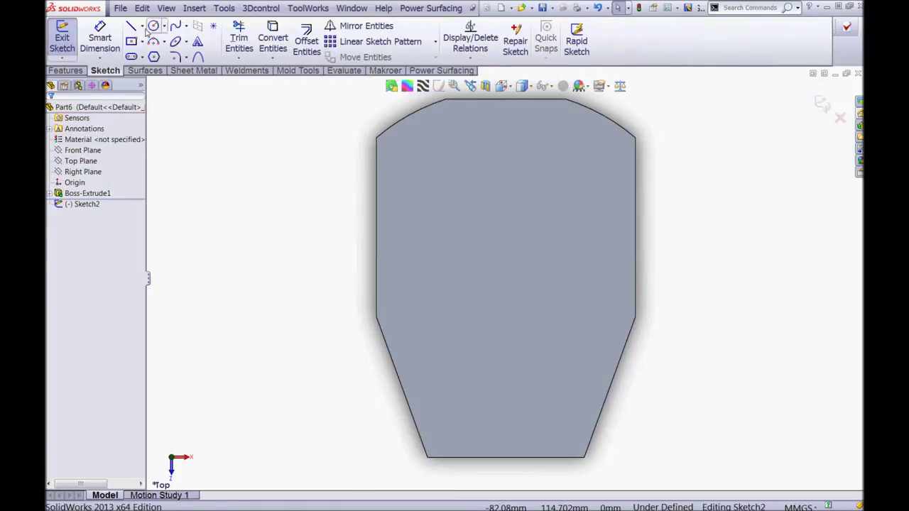
{"action": "left_click", "coordinate": [141, 26]}
{"action": "left_click", "coordinate": [146, 38]}
{"action": "left_click", "coordinate": [324, 125]}
{"action": "left_click", "coordinate": [325, 285]}
{"action": "key", "text": "Escape"}
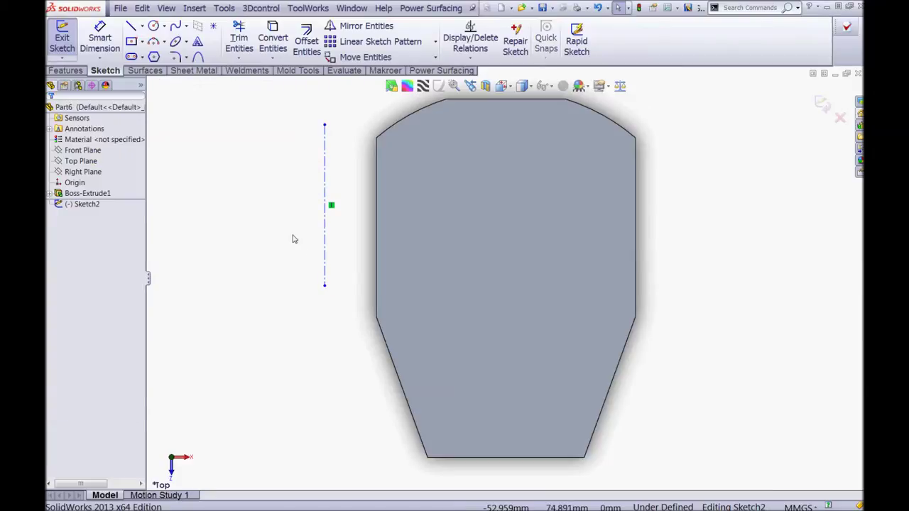
Set the centerline to infinite length and make it coincident with the origin
{"action": "left_click", "coordinate": [324, 176]}
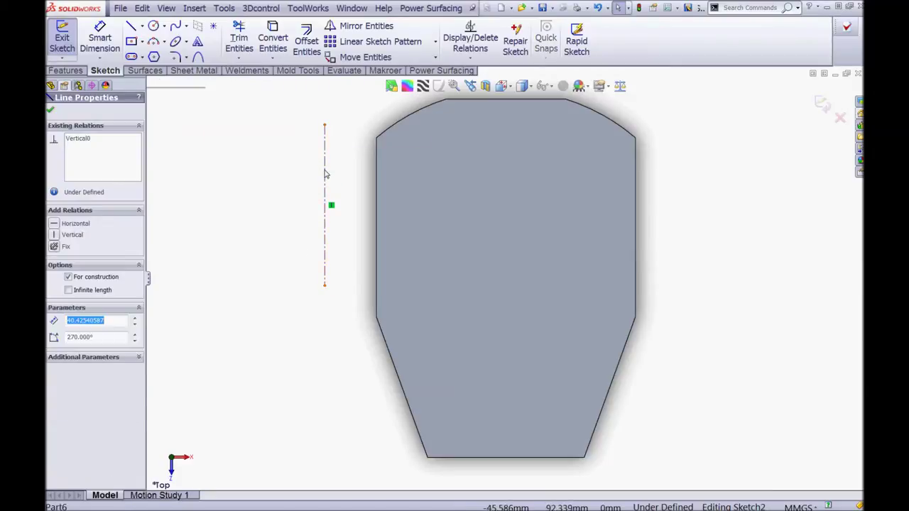
{"action": "left_click", "coordinate": [68, 291]}
{"action": "left_click", "coordinate": [50, 112]}
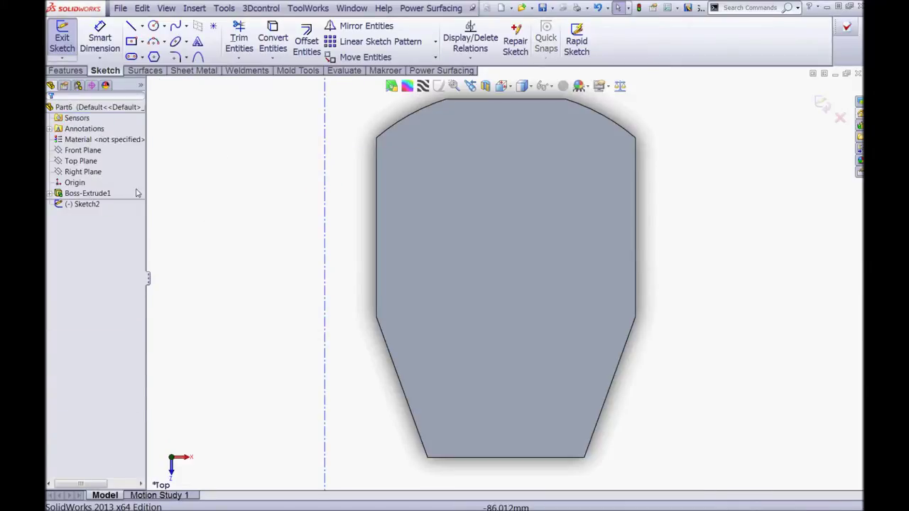
{"action": "left_click", "coordinate": [326, 168], "text": "ctrl"}
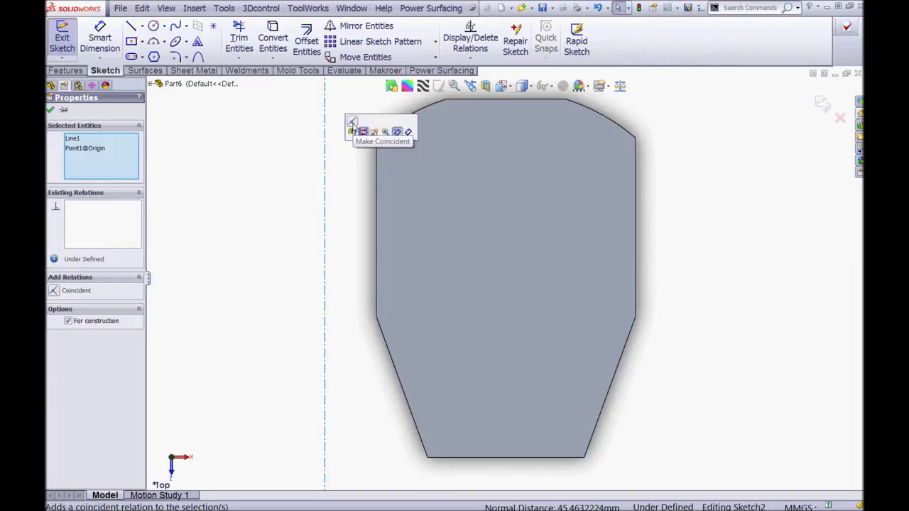
{"action": "left_click", "coordinate": [350, 131]}
{"action": "left_click", "coordinate": [323, 180]}
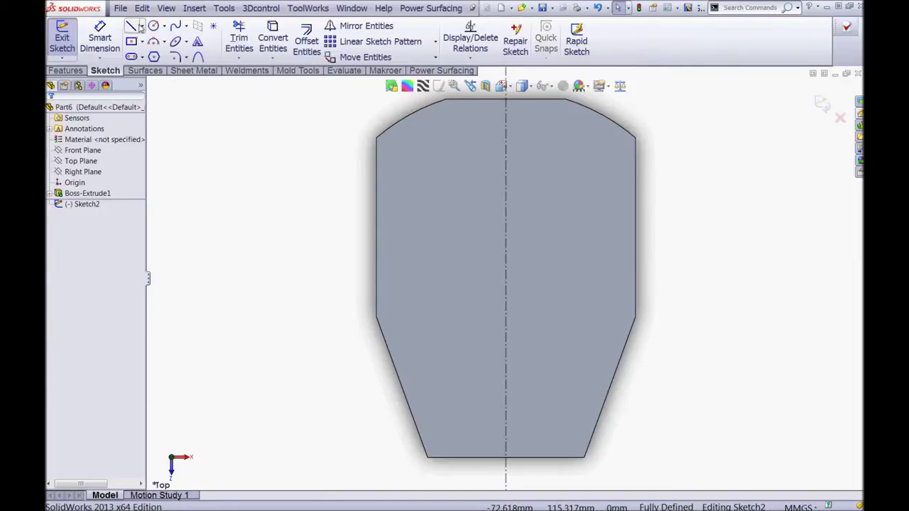
{"action": "left_click", "coordinate": [132, 26]}
Draw the slanted slot outline from the bottom edge's midpoint, ending horizontally on the centerline
{"action": "scroll", "coordinate": [505, 471], "scroll_direction": "down", "scroll_amount": 3}
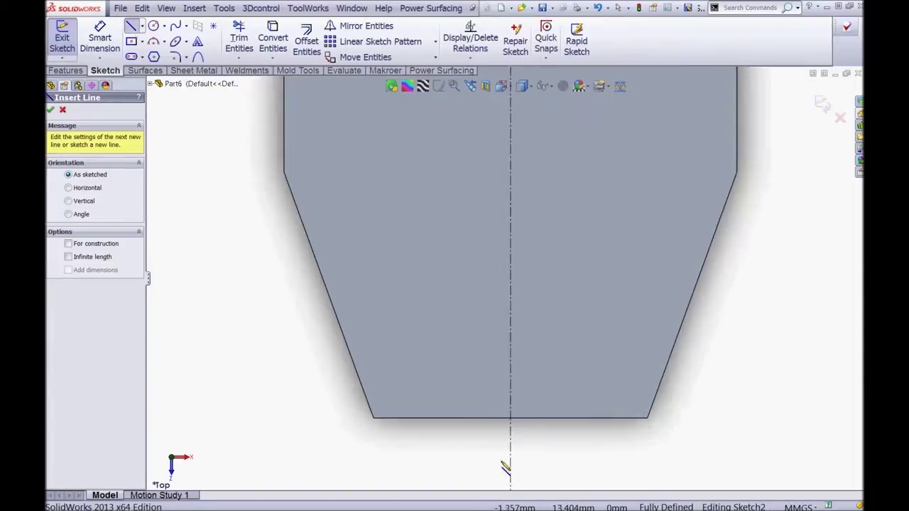
{"action": "left_click", "coordinate": [513, 399]}
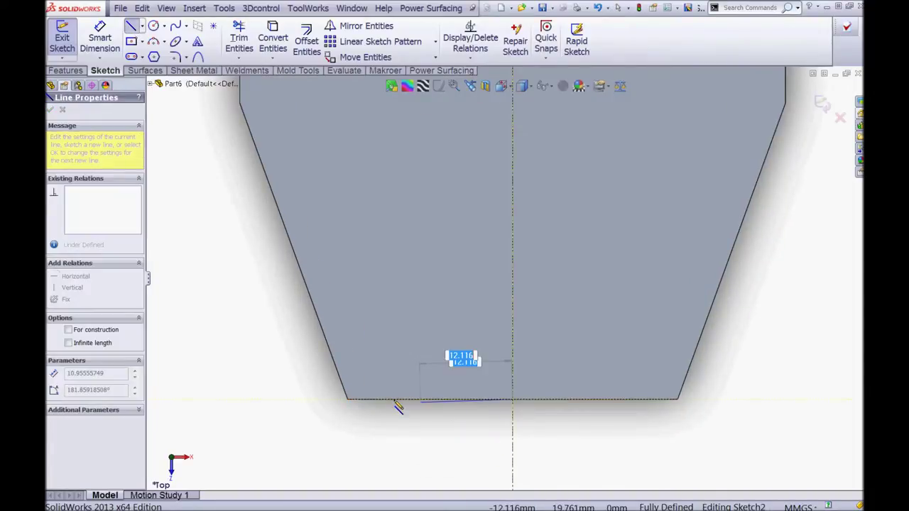
{"action": "left_click", "coordinate": [348, 400]}
{"action": "scroll", "coordinate": [347, 410], "scroll_direction": "up", "scroll_amount": 3}
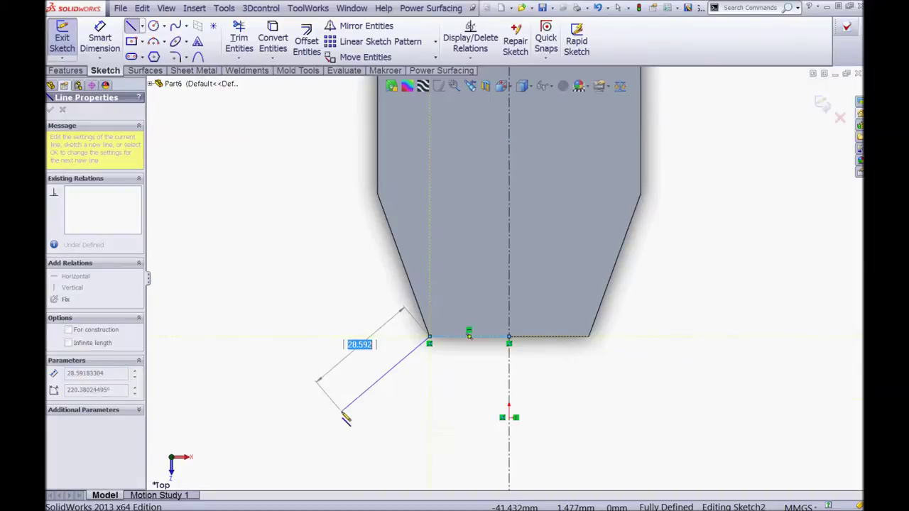
{"action": "left_click", "coordinate": [323, 418]}
{"action": "left_click", "coordinate": [336, 432]}
{"action": "left_click", "coordinate": [430, 363]}
{"action": "left_click", "coordinate": [509, 363]}
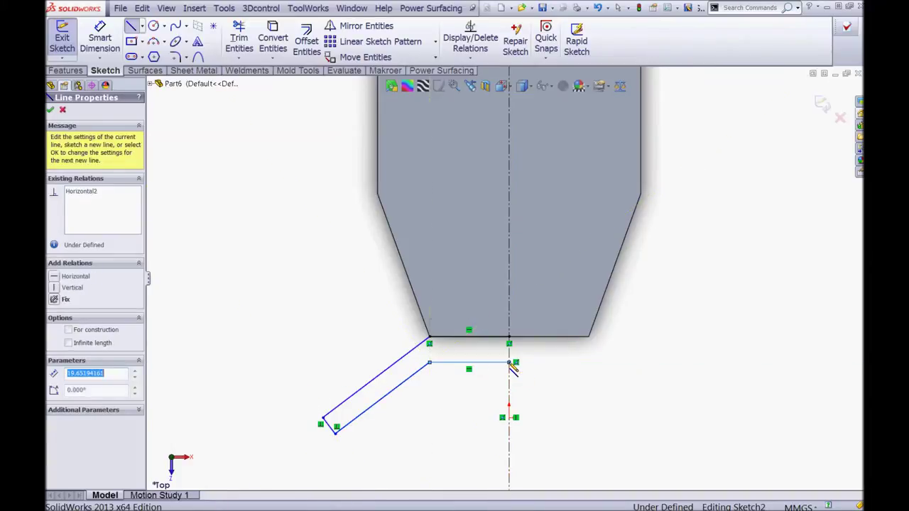
{"action": "key", "text": "Escape"}
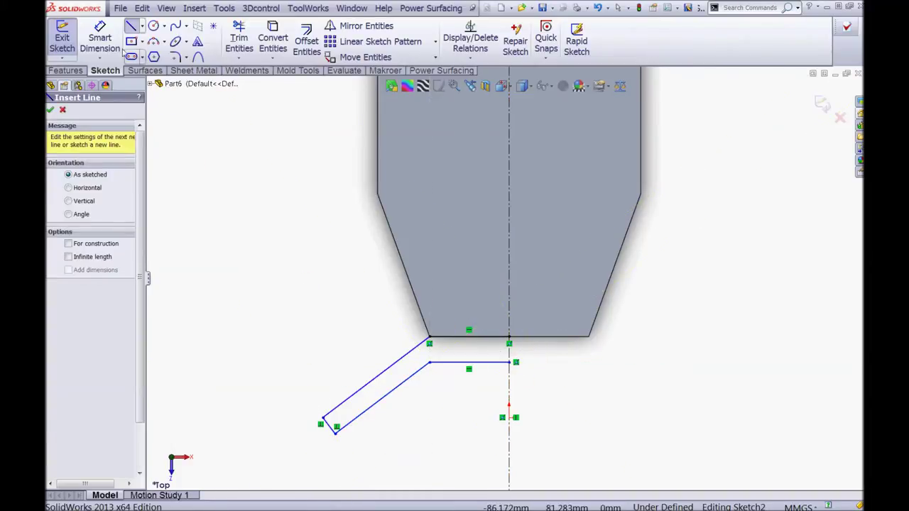
{"action": "key", "text": "Escape"}
Start dimensioning the offset between the shape's bottom edge and the slot's horizontal line
{"action": "left_click", "coordinate": [475, 363]}
{"action": "left_click", "coordinate": [479, 336]}
{"action": "left_click", "coordinate": [497, 300]}
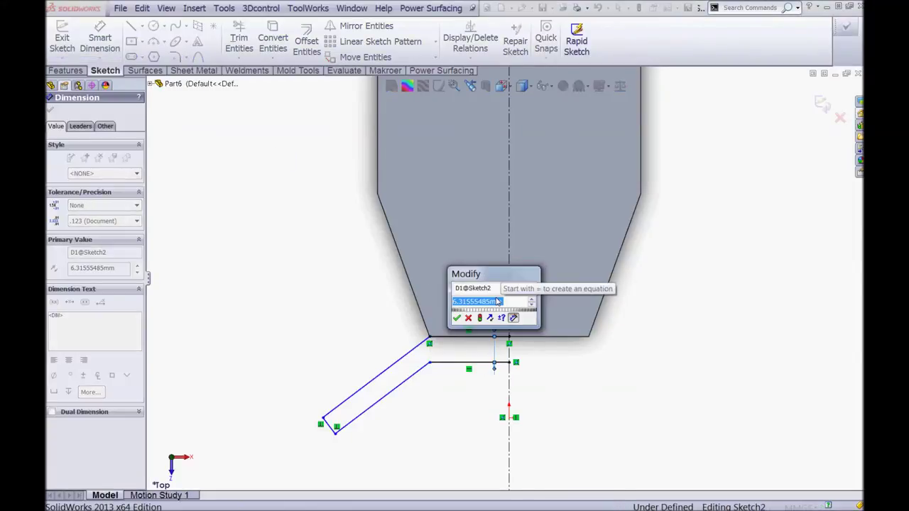
Set the slot's offset to 3 mm and its width to 3 mm
{"action": "type", "text": "3"}
{"action": "key", "text": "Return"}
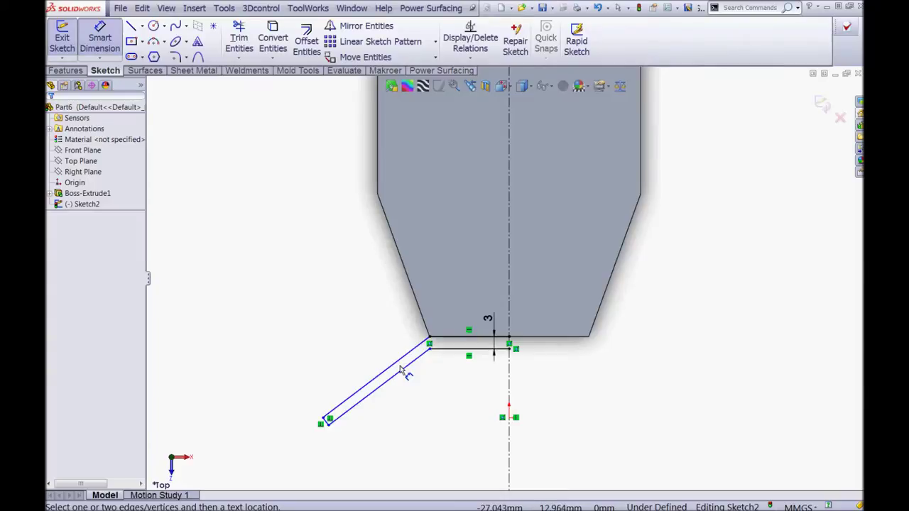
{"action": "left_click", "coordinate": [403, 371]}
{"action": "left_click", "coordinate": [408, 372]}
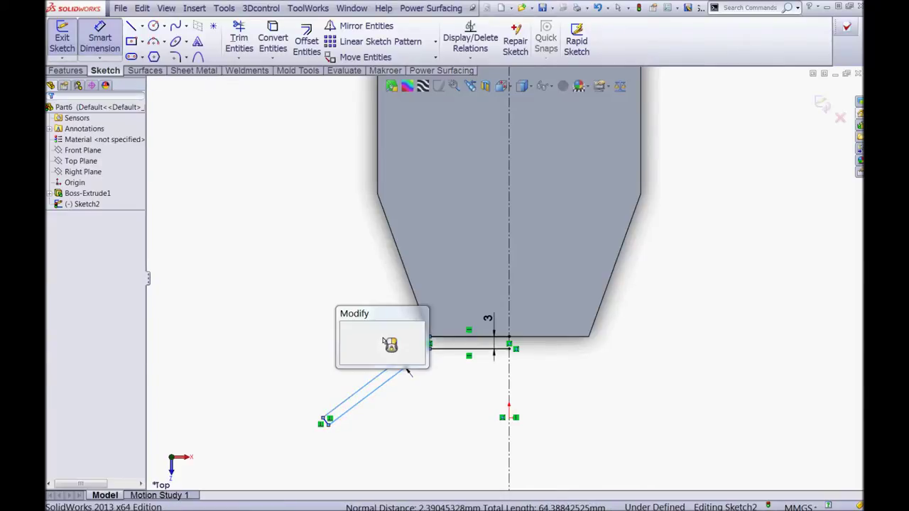
{"action": "type", "text": "3"}
{"action": "key", "text": "Return"}
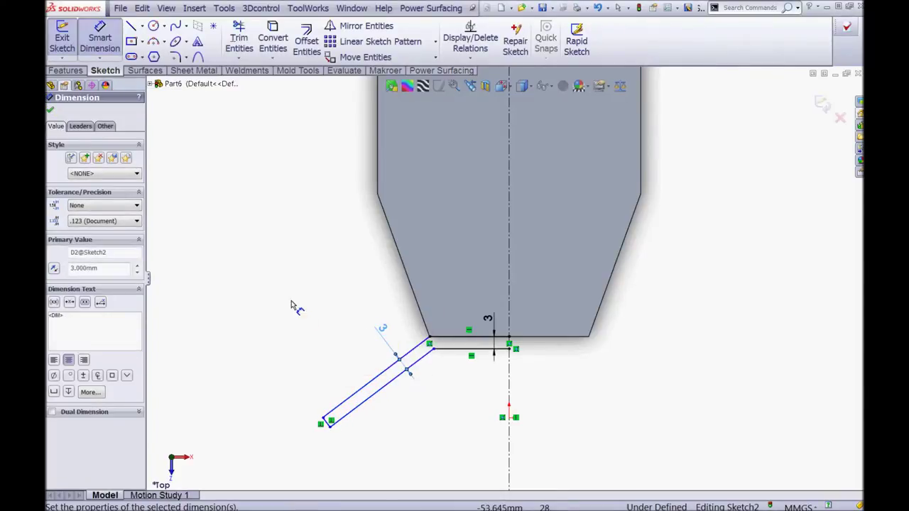
{"action": "key", "text": "Escape"}
Make the slot's lower endpoint horizontal with the sketch origin
{"action": "left_click", "coordinate": [509, 420]}
{"action": "left_click", "coordinate": [328, 423], "text": "ctrl"}
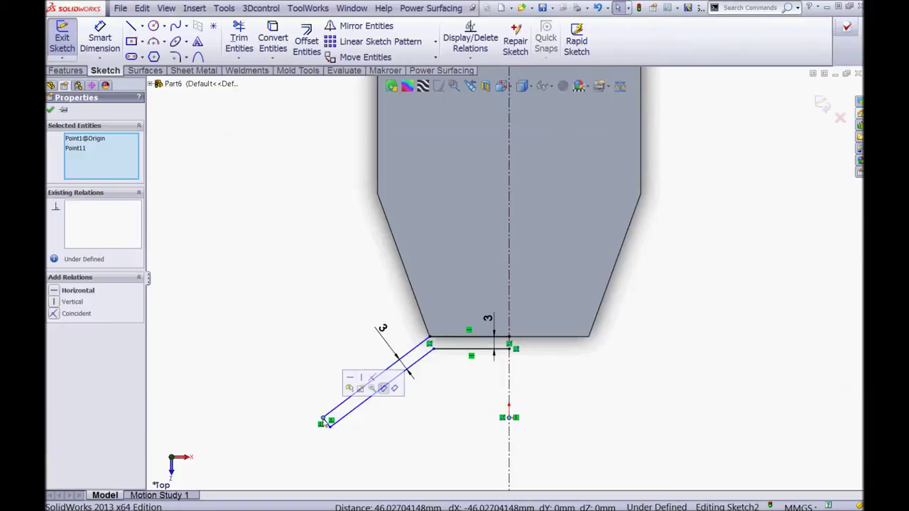
{"action": "left_click", "coordinate": [350, 379]}
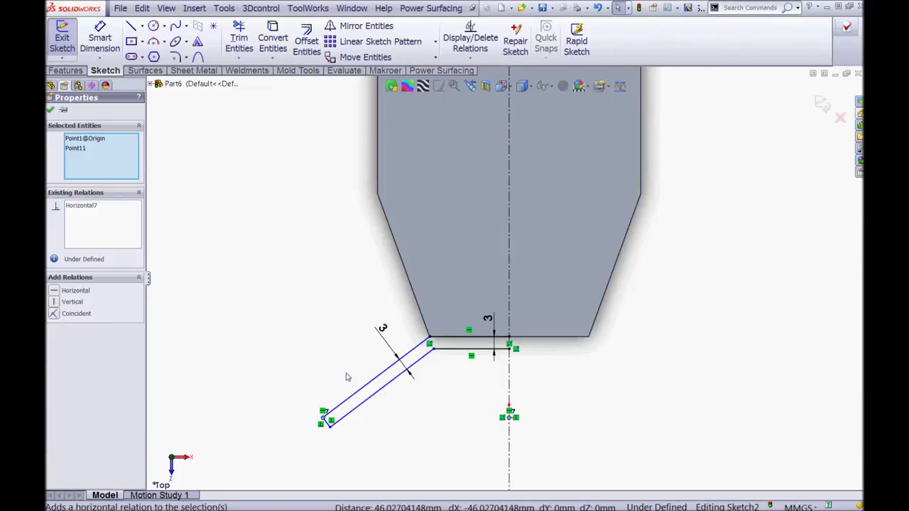
Dimension the angle between the centerline and the slanted slot line to 50°
{"action": "left_click", "coordinate": [100, 39]}
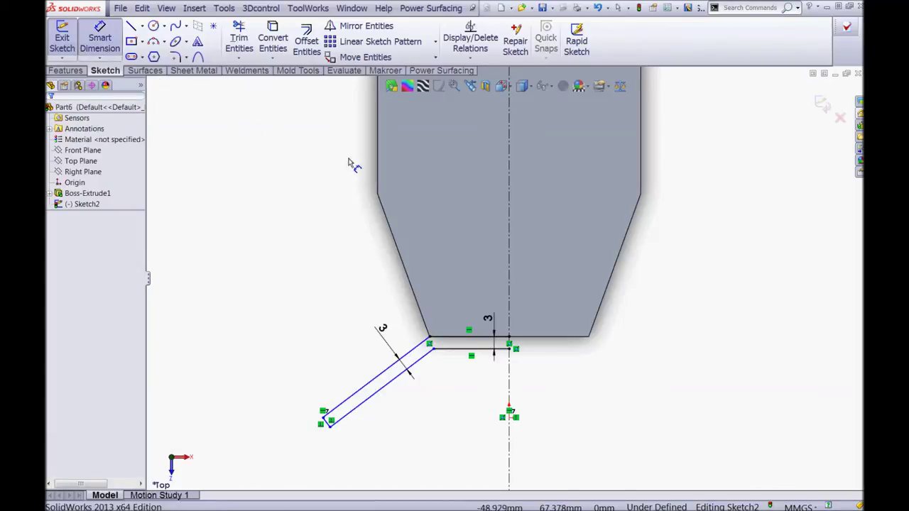
{"action": "left_click", "coordinate": [510, 171]}
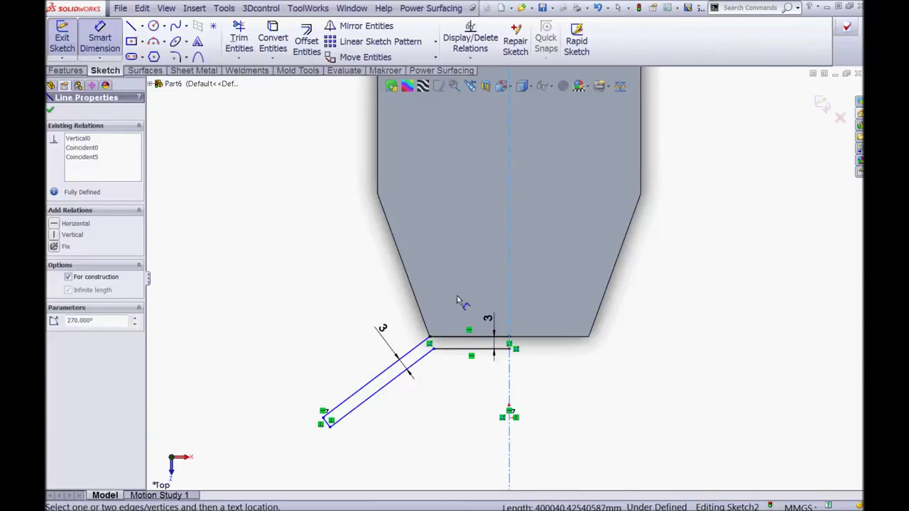
{"action": "left_click", "coordinate": [399, 384]}
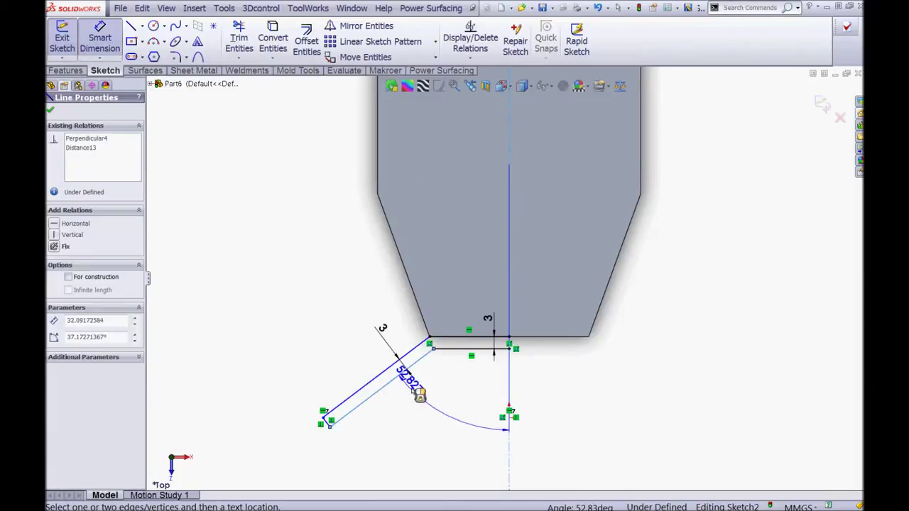
{"action": "left_click", "coordinate": [466, 426]}
{"action": "type", "text": "5"}
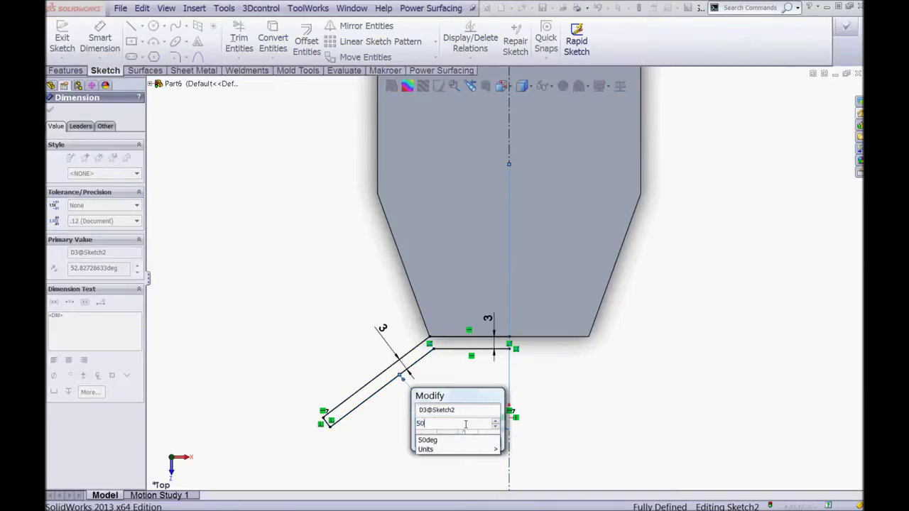
{"action": "type", "text": "0"}
{"action": "key", "text": "Return"}
{"action": "left_click", "coordinate": [294, 152]}
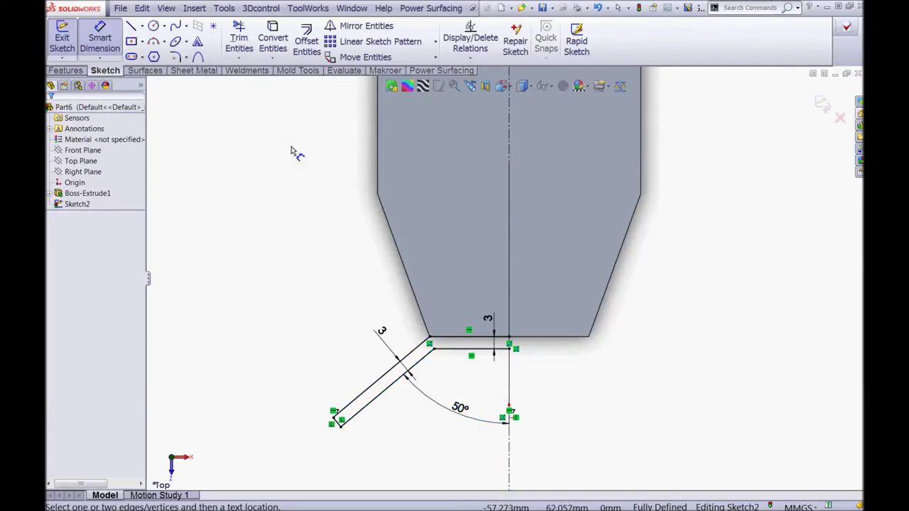
{"action": "left_click", "coordinate": [358, 26]}
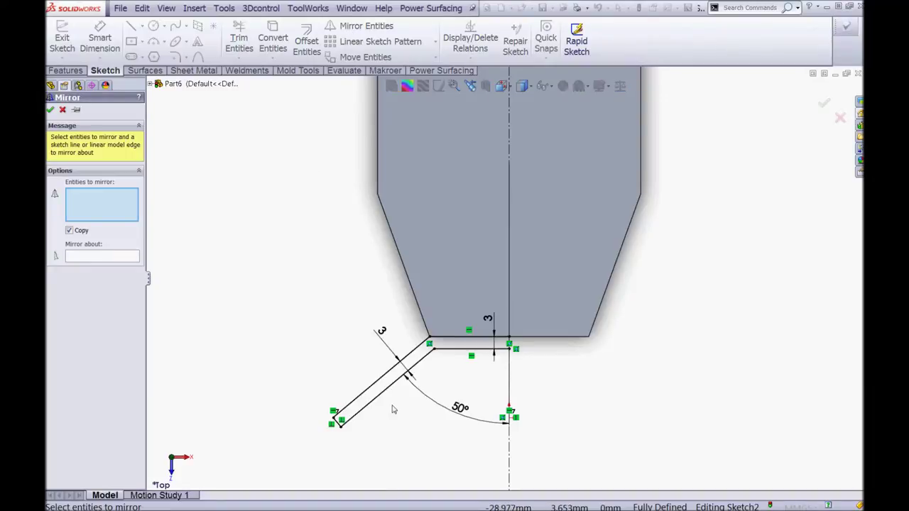
Mirror the five left-slot lines about the vertical centerline to form the right slot
{"action": "left_click", "coordinate": [371, 401]}
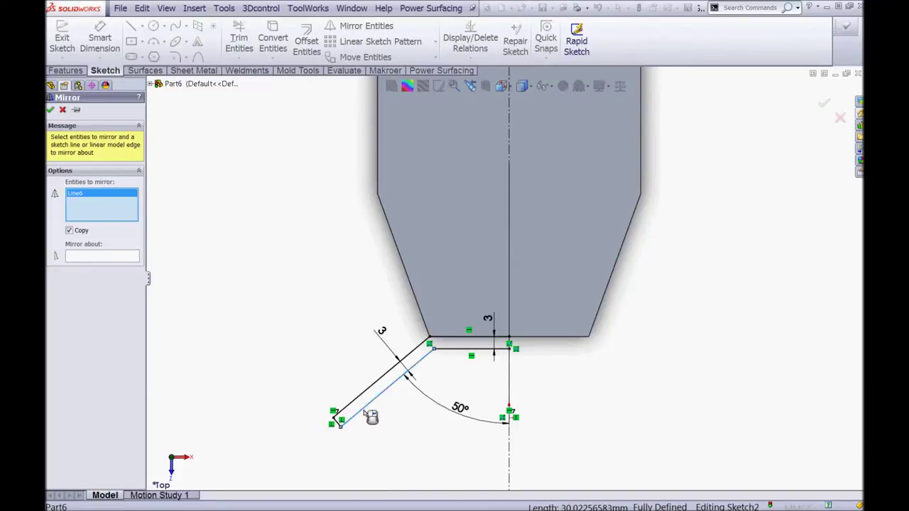
{"action": "left_click", "coordinate": [336, 424]}
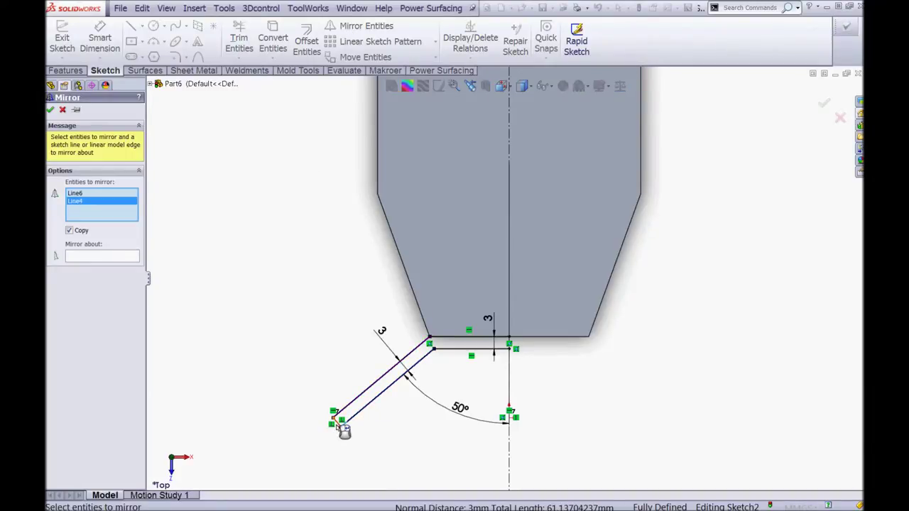
{"action": "left_click", "coordinate": [343, 418]}
{"action": "left_click", "coordinate": [462, 348]}
{"action": "left_click", "coordinate": [467, 338]}
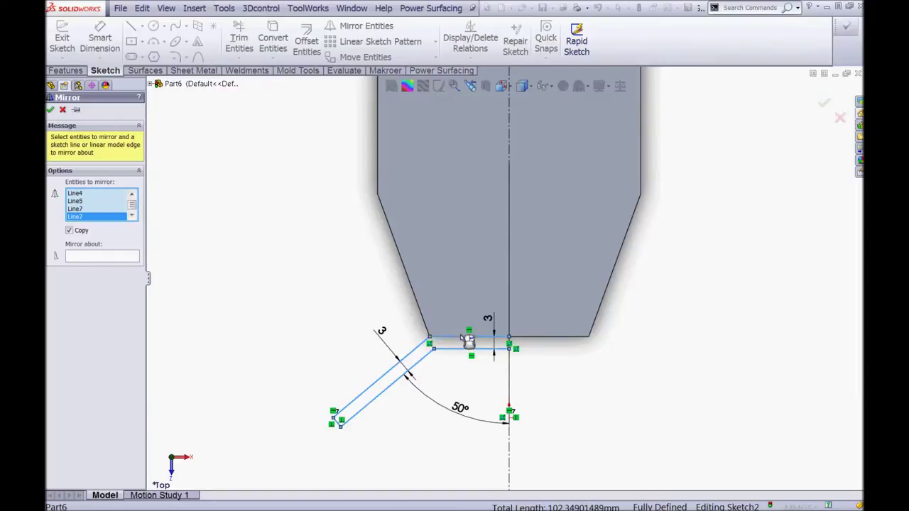
{"action": "left_click", "coordinate": [101, 257]}
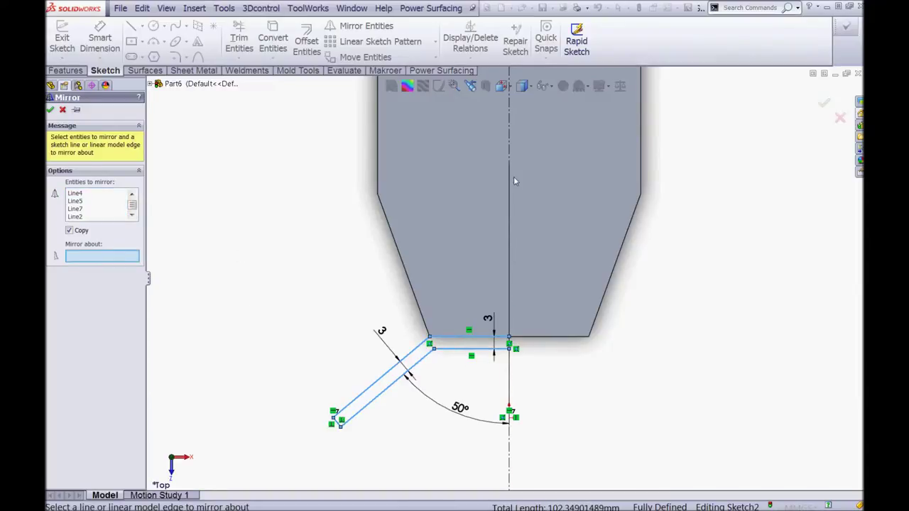
{"action": "left_click", "coordinate": [509, 156]}
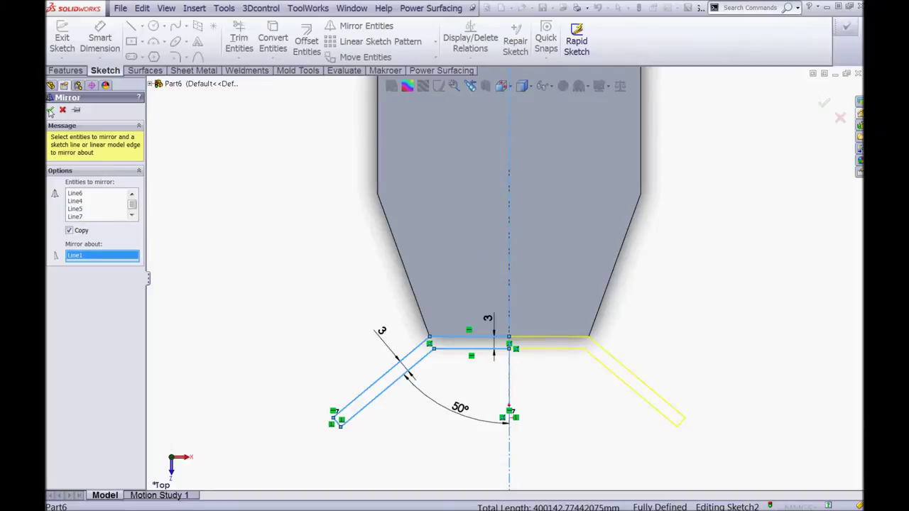
{"action": "left_click", "coordinate": [50, 111]}
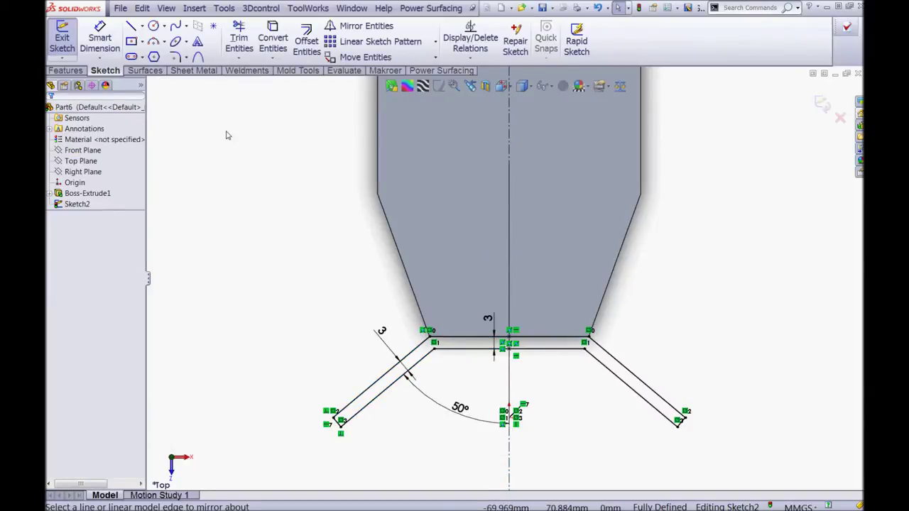
{"action": "left_click", "coordinate": [66, 71]}
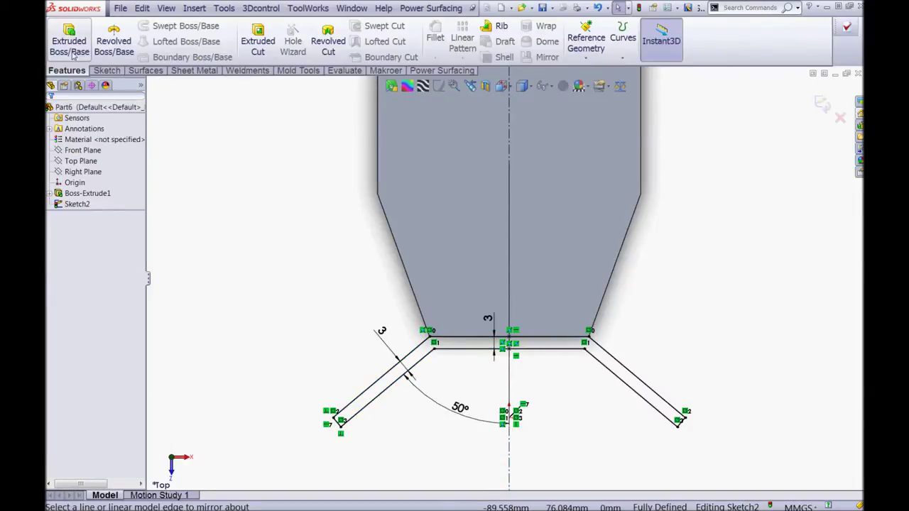
{"action": "left_click", "coordinate": [69, 42]}
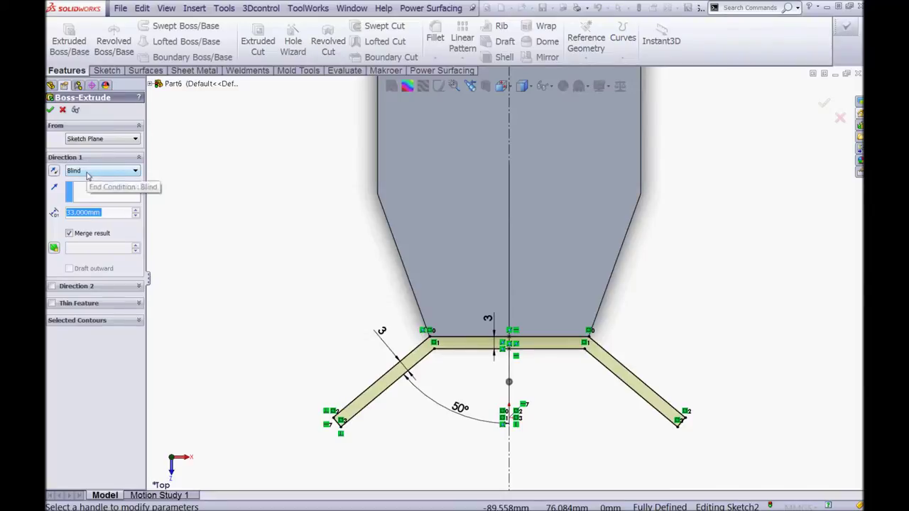
Extrude the fin sketch 40 mm Mid Plane as Boss-Extrude2, then orbit to inspect the fins
{"action": "left_click", "coordinate": [100, 172]}
{"action": "left_click", "coordinate": [81, 230]}
{"action": "left_click", "coordinate": [101, 213]}
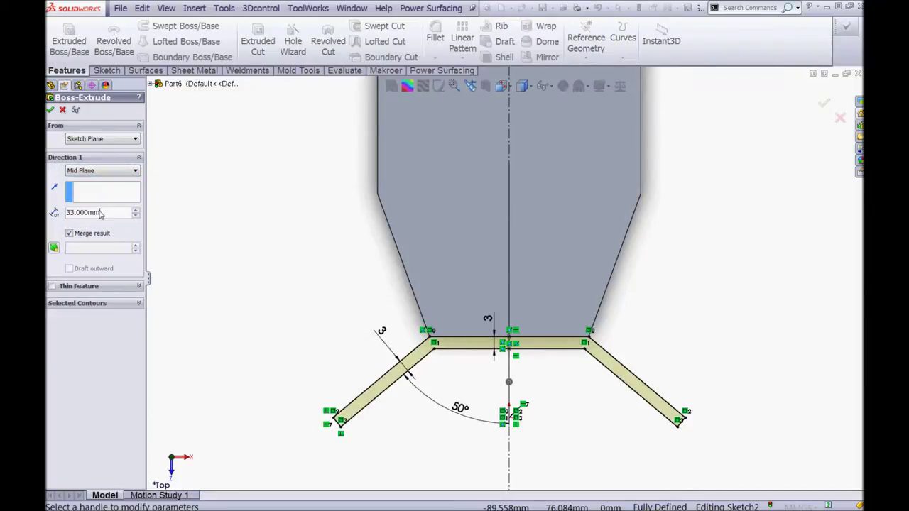
{"action": "type", "text": "40"}
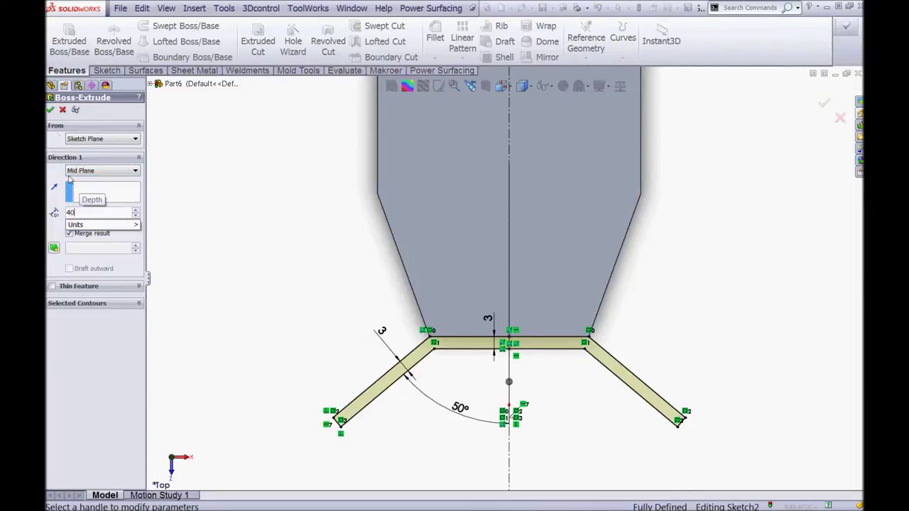
{"action": "left_click", "coordinate": [50, 110]}
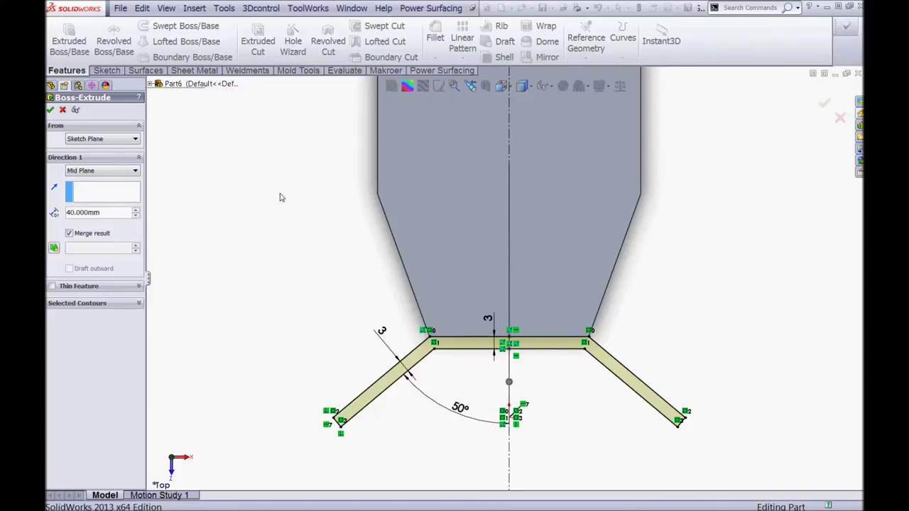
{"action": "key", "text": "ctrl+7"}
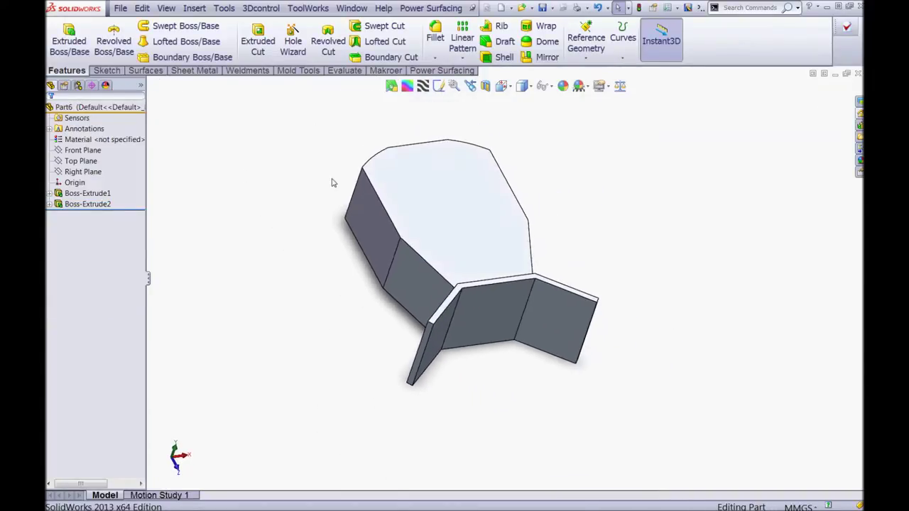
{"action": "middle_click_drag", "start_coordinate": [331, 182], "coordinate": [411, 100]}
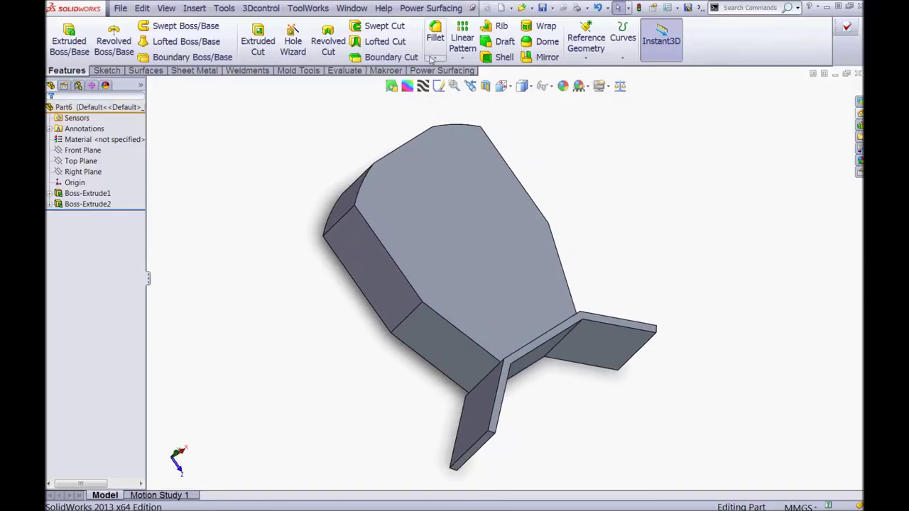
{"action": "left_click", "coordinate": [436, 39]}
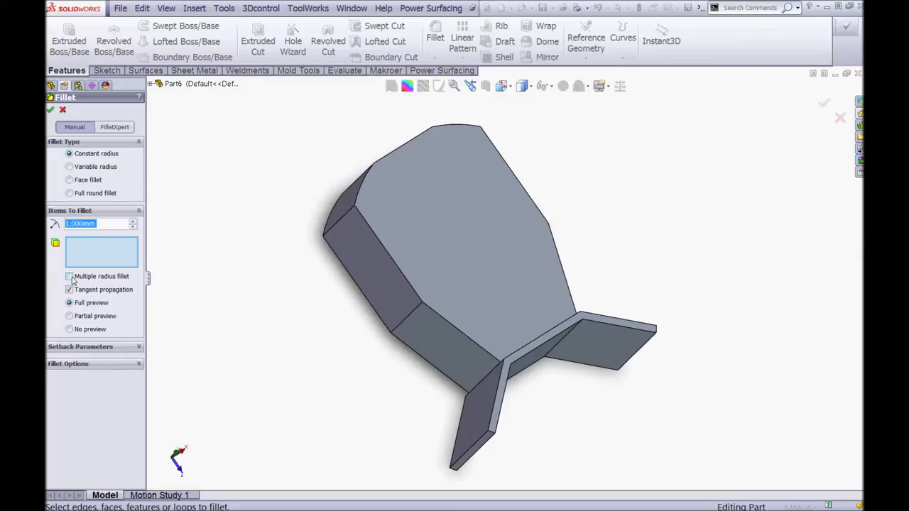
Select six body edges, top and lower sides, for the multiple-radius fillet
{"action": "middle_click_drag", "start_coordinate": [334, 220], "coordinate": [342, 210]}
{"action": "left_click", "coordinate": [345, 213]}
{"action": "left_click", "coordinate": [366, 174]}
{"action": "middle_click_drag", "start_coordinate": [365, 173], "coordinate": [426, 192]}
{"action": "left_click", "coordinate": [426, 191]}
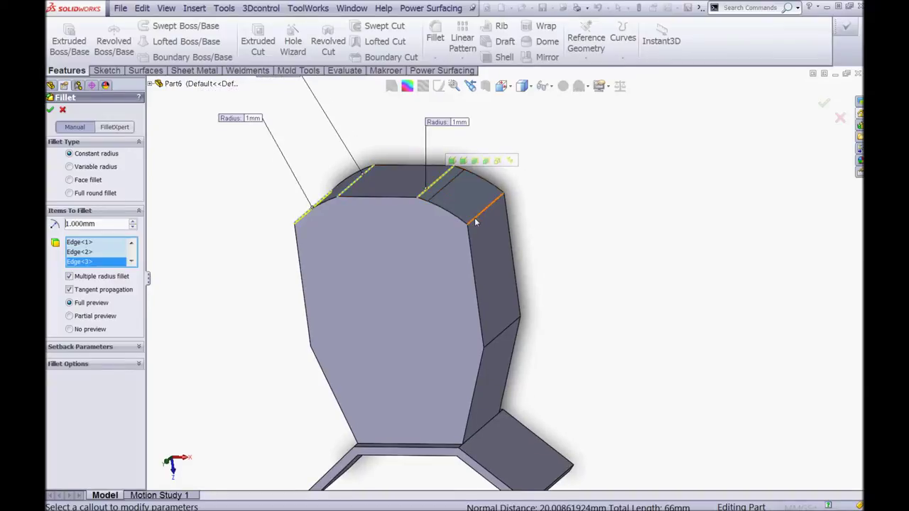
{"action": "left_click", "coordinate": [485, 208]}
{"action": "left_click", "coordinate": [497, 341]}
{"action": "middle_click_drag", "start_coordinate": [497, 340], "coordinate": [347, 328]}
{"action": "left_click", "coordinate": [347, 328]}
{"action": "scroll", "coordinate": [347, 328], "scroll_direction": "up", "scroll_amount": 2}
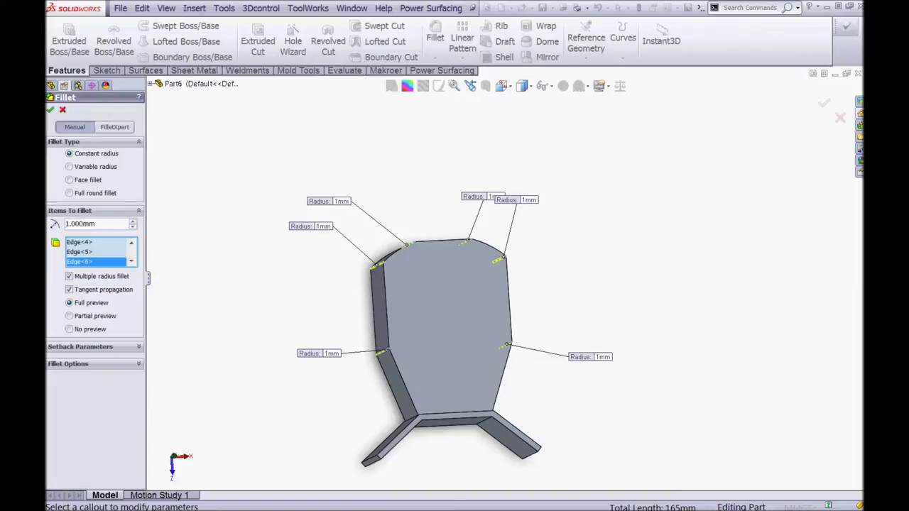
{"action": "scroll", "coordinate": [348, 208], "scroll_direction": "down", "scroll_amount": 1}
Give the two top edges 20 mm radii and the upper corners 5 mm
{"action": "left_click", "coordinate": [341, 202]}
{"action": "type", "text": "20"}
{"action": "key", "text": "Return"}
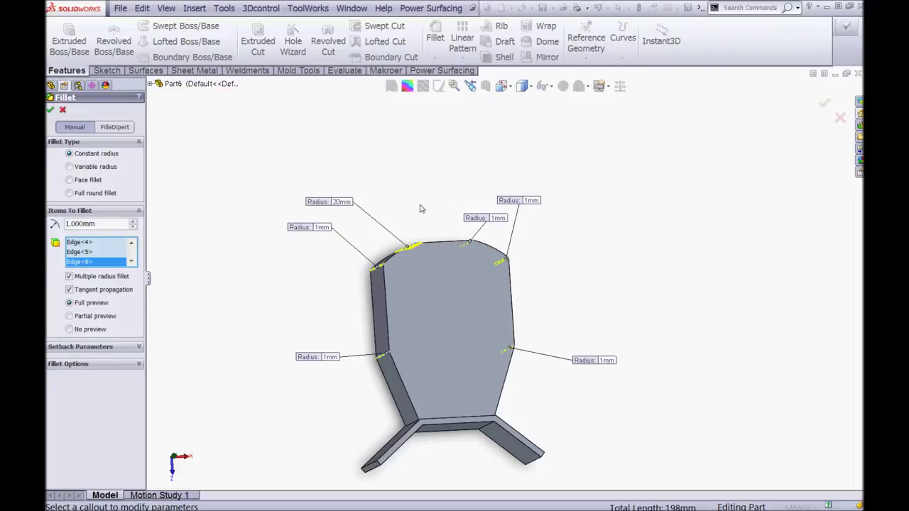
{"action": "left_click", "coordinate": [500, 219]}
{"action": "type", "text": "20"}
{"action": "key", "text": "Return"}
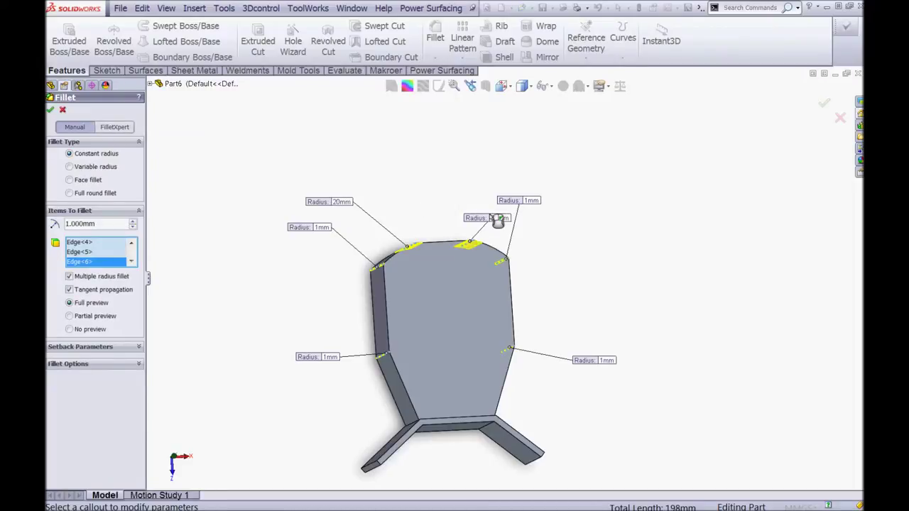
{"action": "left_click", "coordinate": [534, 201]}
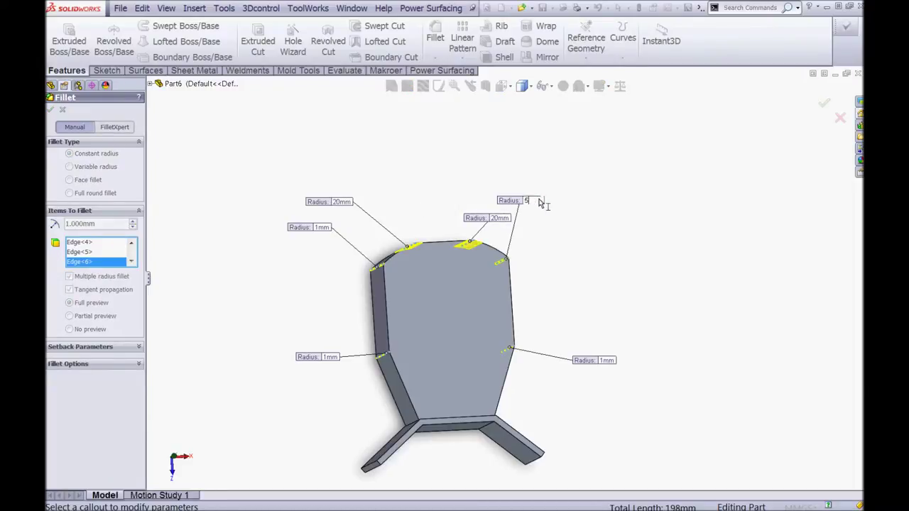
{"action": "key", "text": "Return"}
{"action": "left_click", "coordinate": [323, 227]}
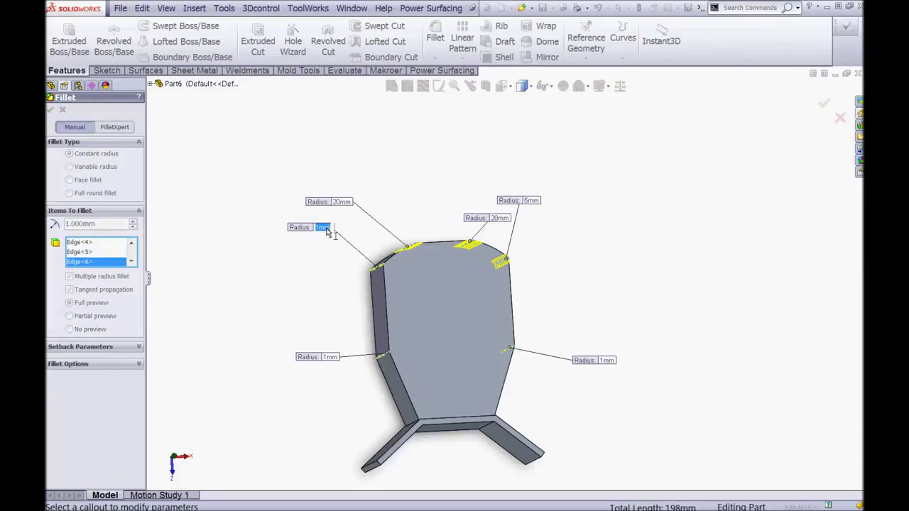
{"action": "type", "text": "5"}
{"action": "key", "text": "Return"}
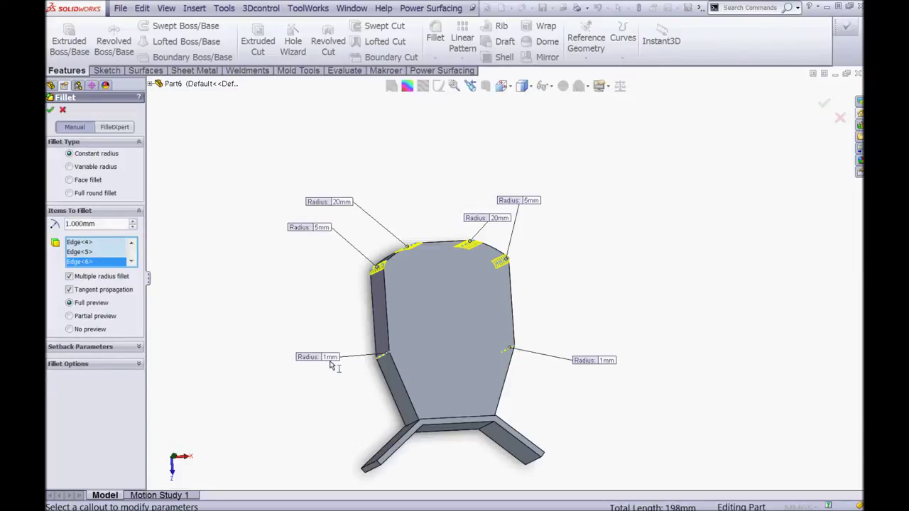
Set both lower side edges to 50 mm radius and apply the fillet
{"action": "left_click", "coordinate": [331, 361]}
{"action": "key", "text": "Return"}
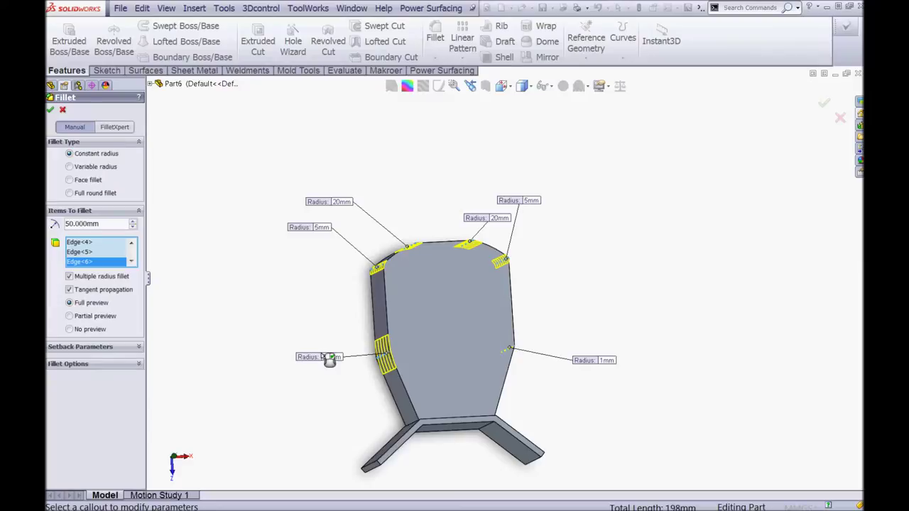
{"action": "left_click", "coordinate": [606, 361]}
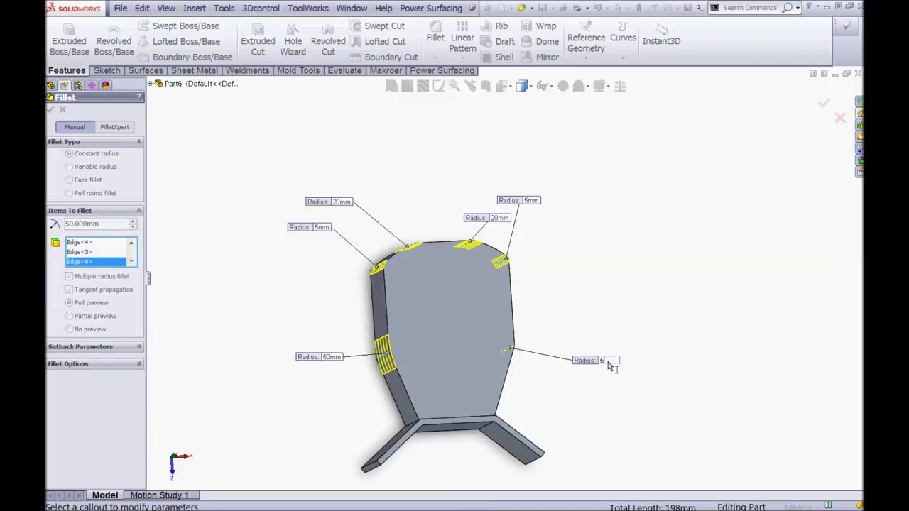
{"action": "type", "text": "50"}
{"action": "key", "text": "Return"}
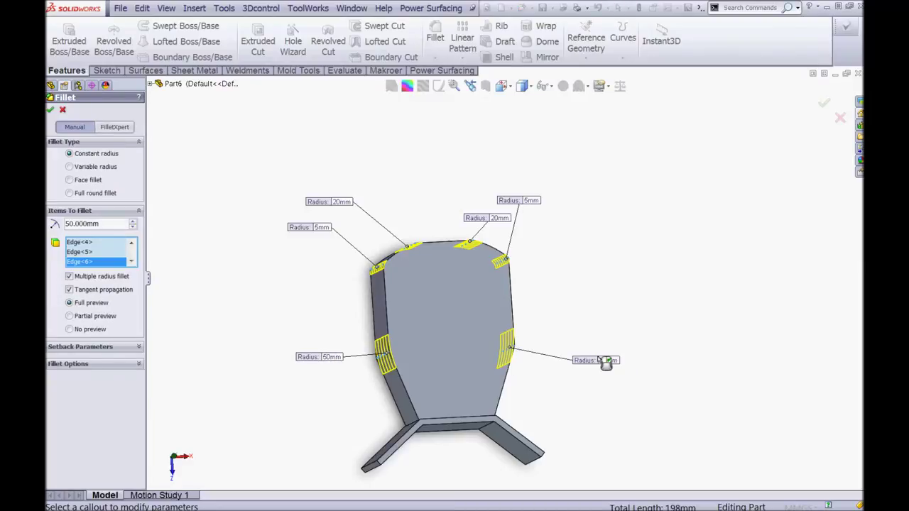
{"action": "left_click", "coordinate": [50, 111]}
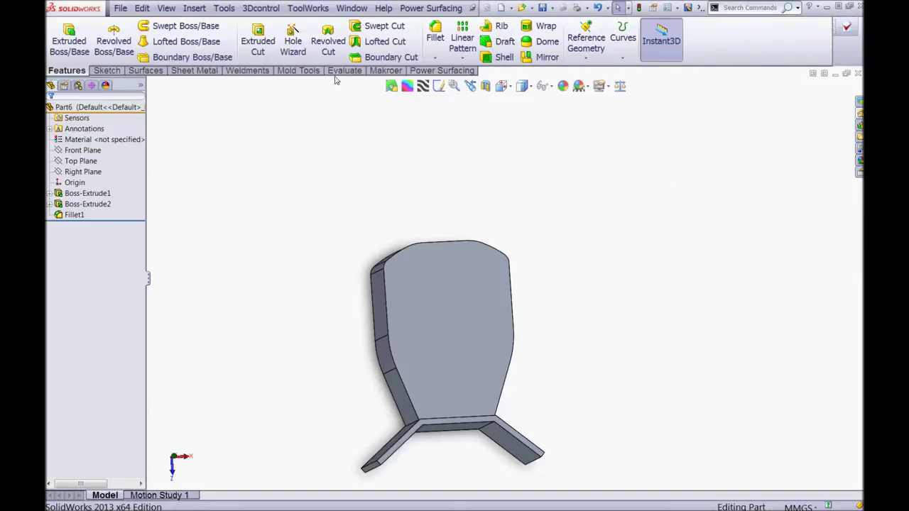
Fillet the four fin corners and the two bends between the fins at 7 mm
{"action": "left_click", "coordinate": [436, 37]}
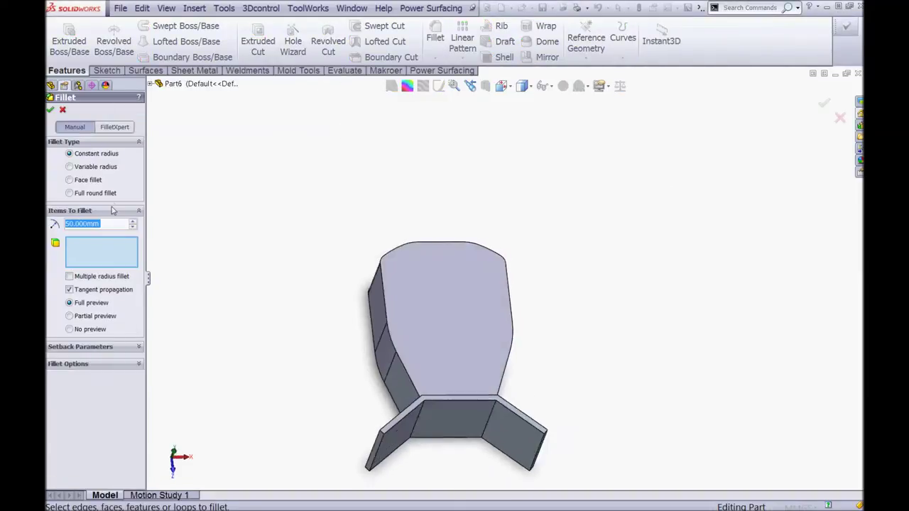
{"action": "type", "text": "7"}
{"action": "key", "text": "Return"}
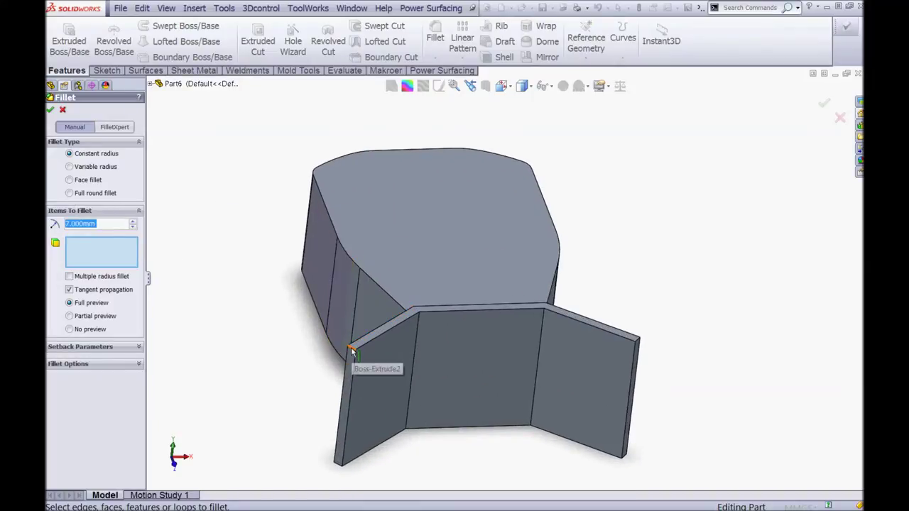
{"action": "left_click", "coordinate": [350, 347]}
{"action": "left_click", "coordinate": [639, 346]}
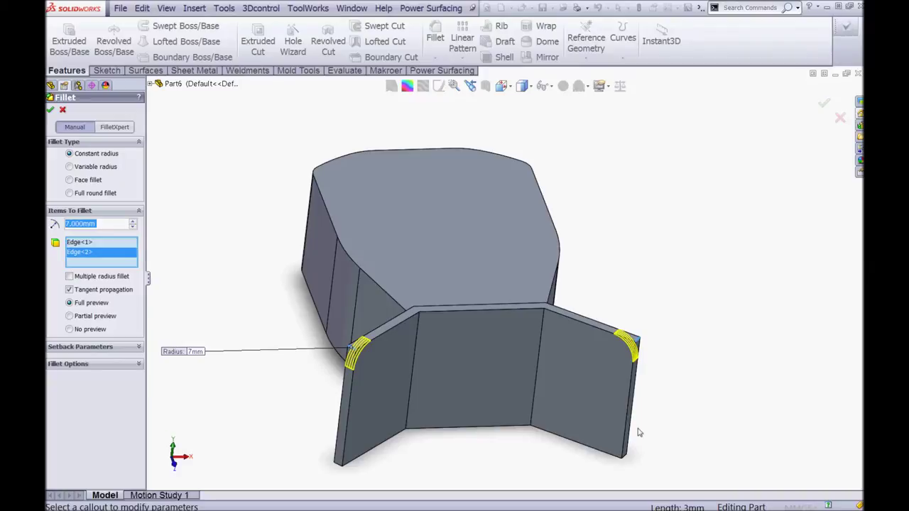
{"action": "left_click", "coordinate": [626, 461]}
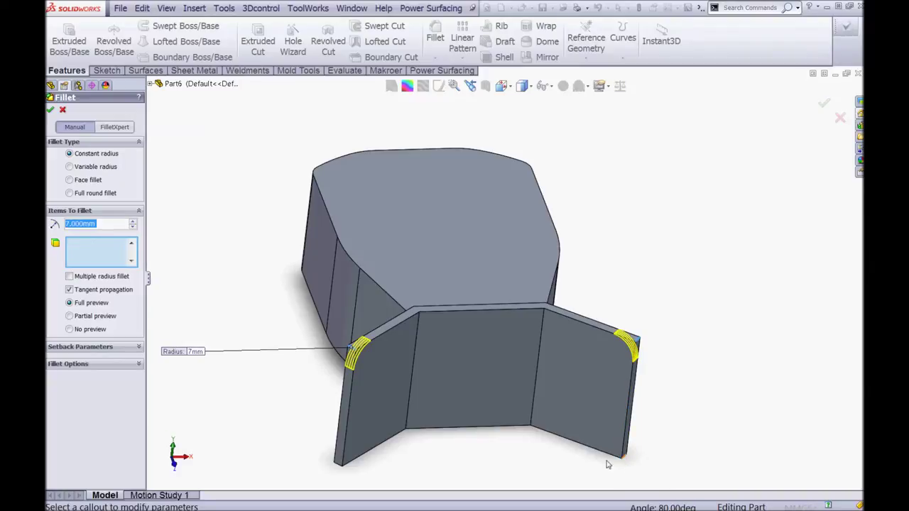
{"action": "left_click", "coordinate": [340, 468]}
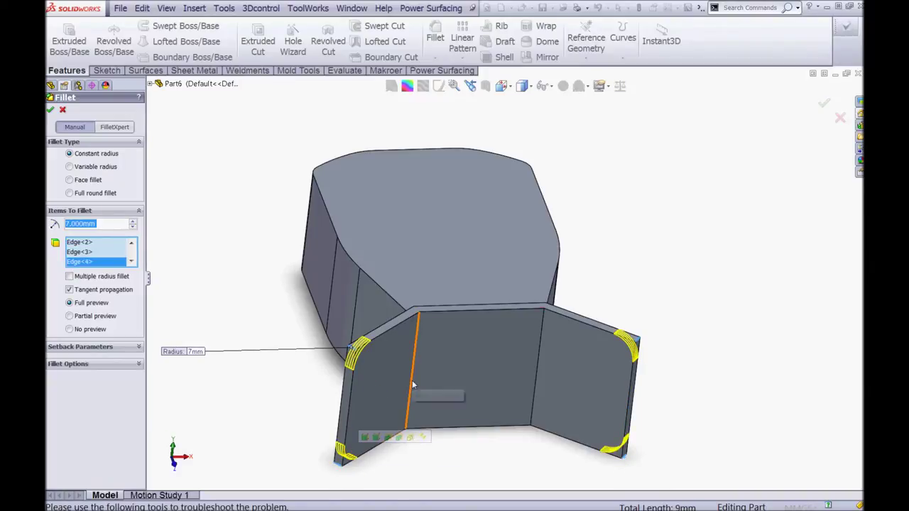
{"action": "left_click", "coordinate": [417, 377]}
{"action": "left_click", "coordinate": [541, 338]}
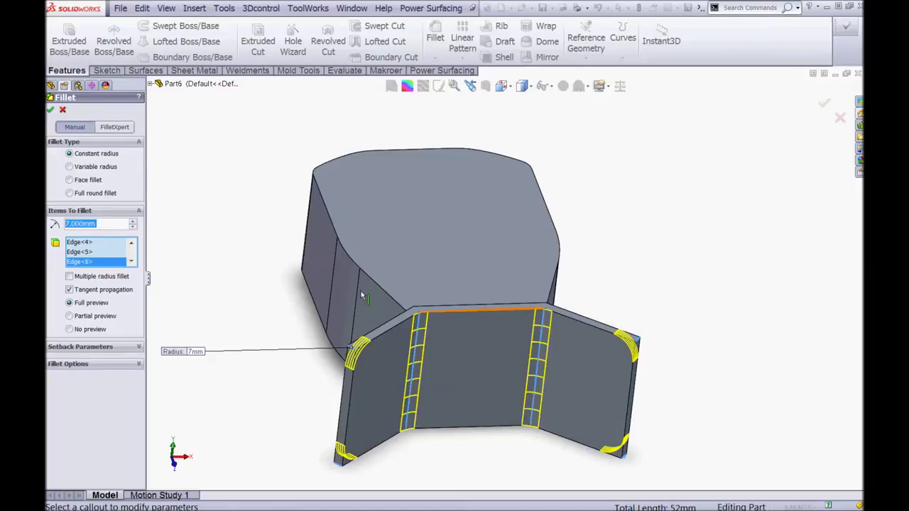
{"action": "left_click", "coordinate": [50, 110]}
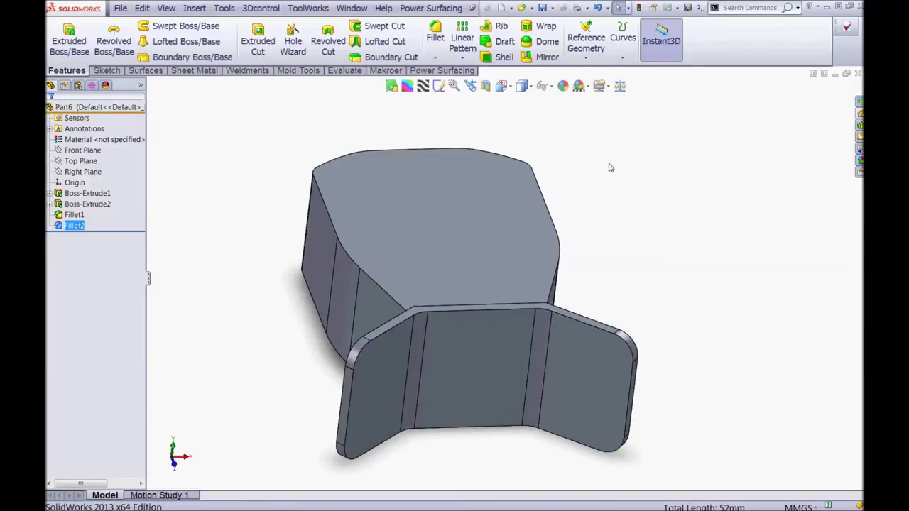
Start Sketch3 on the Top Plane and switch the display style to Wireframe
{"action": "left_click", "coordinate": [77, 161]}
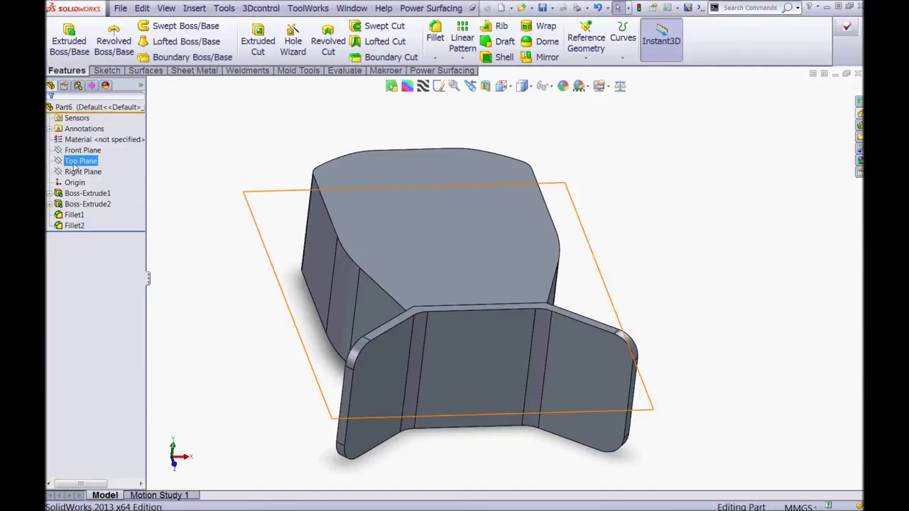
{"action": "left_click", "coordinate": [86, 151]}
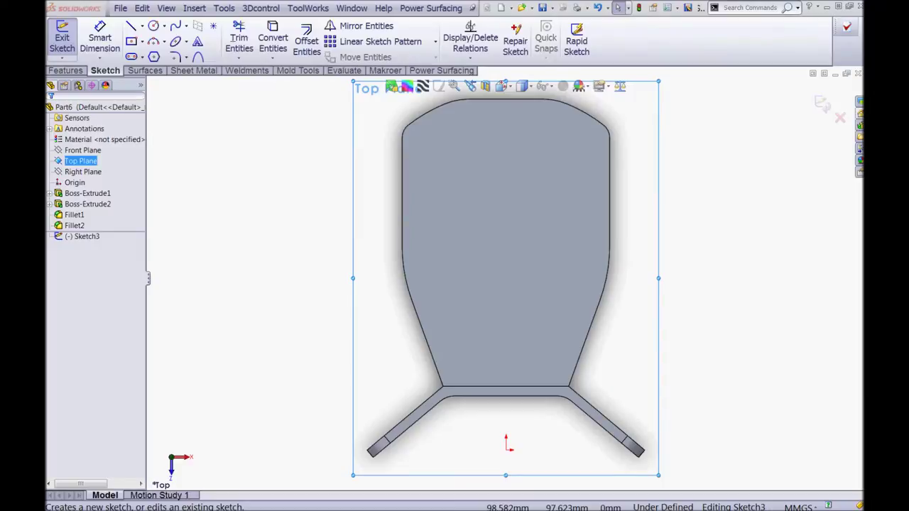
{"action": "left_click", "coordinate": [692, 128]}
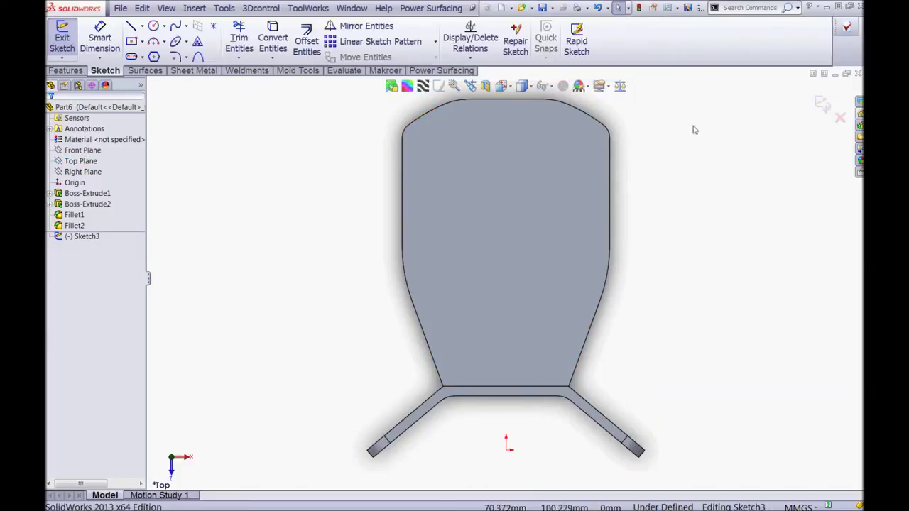
{"action": "left_click", "coordinate": [527, 87]}
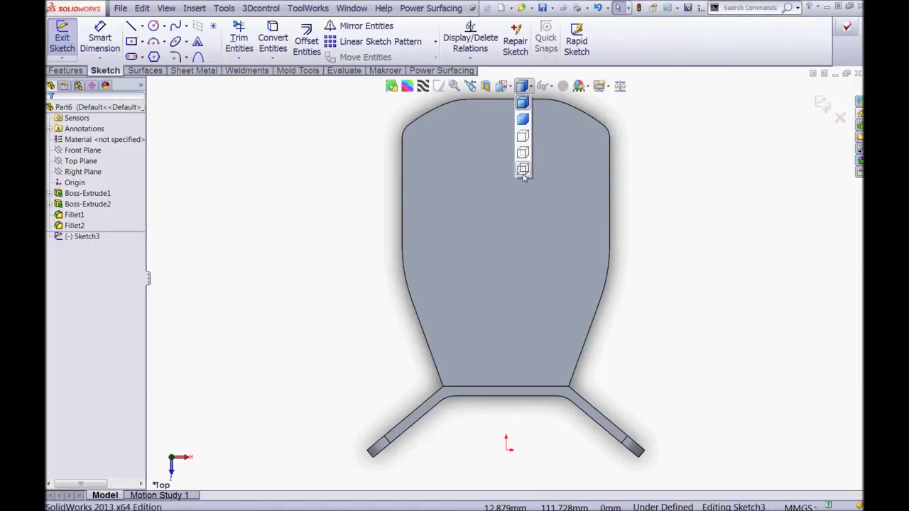
{"action": "left_click", "coordinate": [522, 171]}
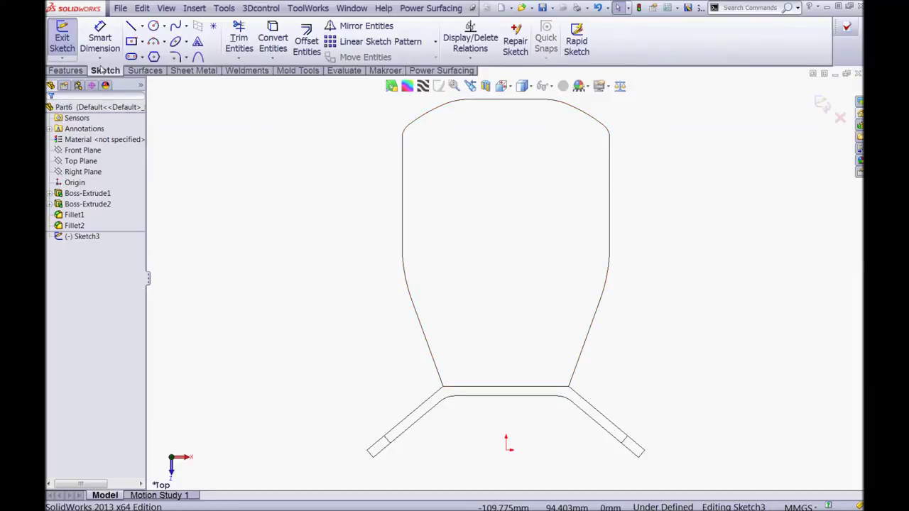
Draw an angled line rising from the lower-left leg end along the left fin
{"action": "left_click", "coordinate": [132, 26]}
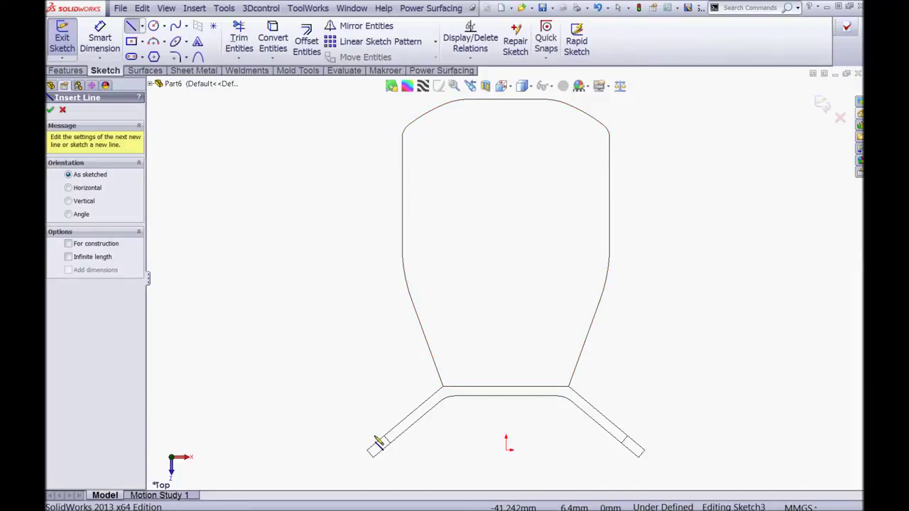
{"action": "mouse_move", "coordinate": [367, 452]}
{"action": "left_mouse_down"}
{"action": "mouse_move", "coordinate": [450, 391]}
{"action": "mouse_move", "coordinate": [442, 392]}
{"action": "left_mouse_up"}
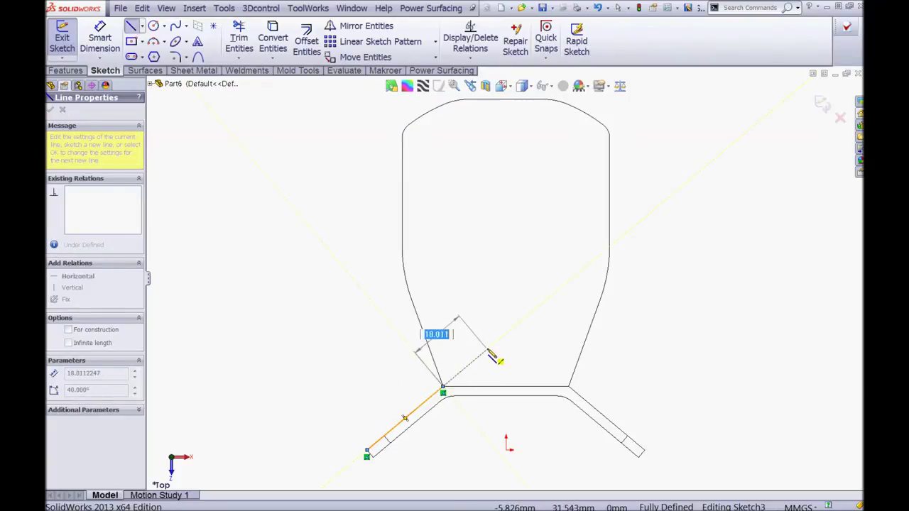
{"action": "double_click", "coordinate": [487, 349]}
Add an infinite-length vertical centerline made coincident with the origin
{"action": "left_click", "coordinate": [142, 26]}
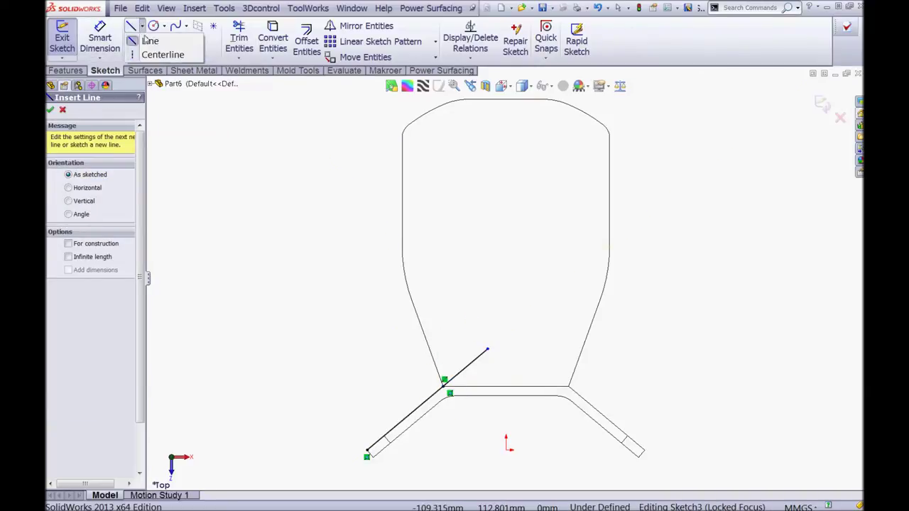
{"action": "left_click", "coordinate": [163, 55]}
{"action": "left_click", "coordinate": [345, 135]}
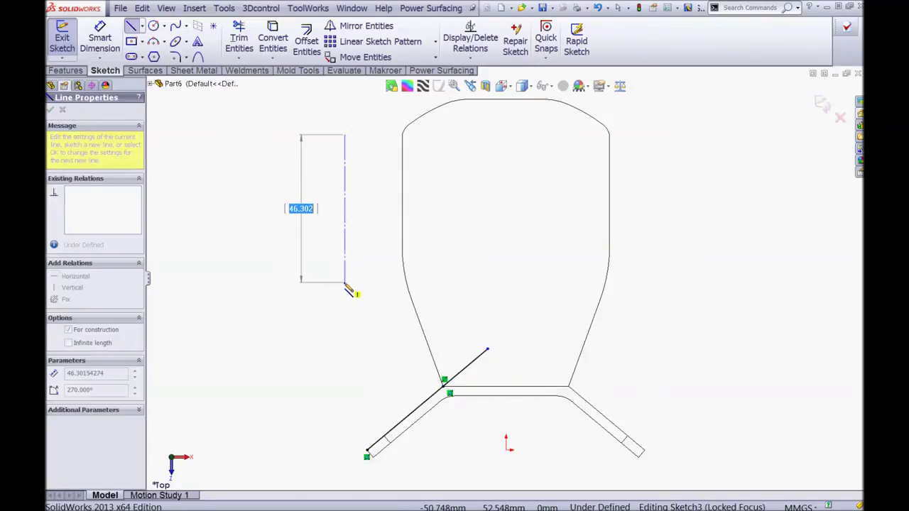
{"action": "double_click", "coordinate": [346, 280]}
{"action": "left_click", "coordinate": [348, 260]}
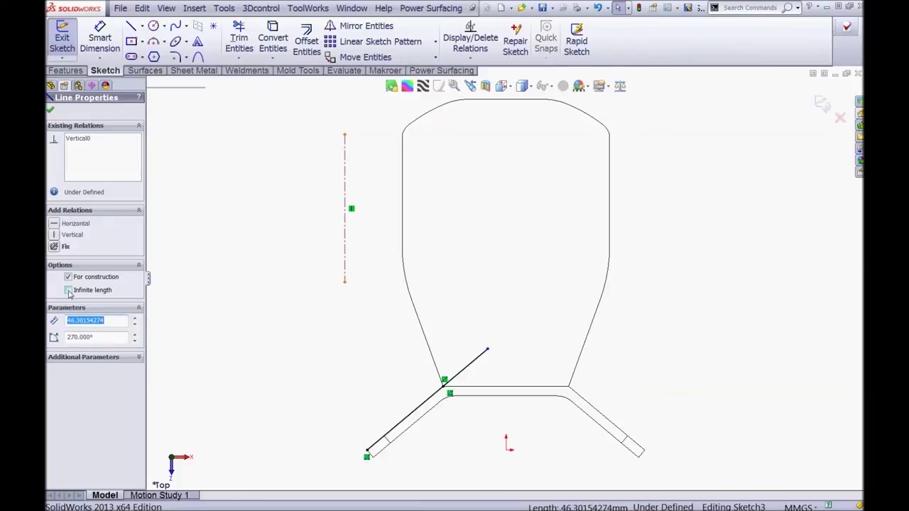
{"action": "left_click", "coordinate": [68, 291]}
{"action": "left_click", "coordinate": [51, 111]}
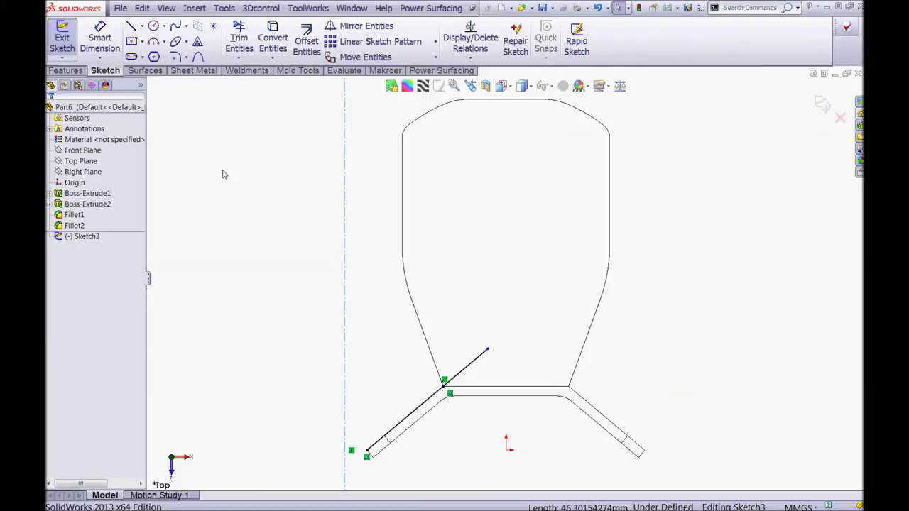
{"action": "left_click", "coordinate": [345, 179]}
{"action": "left_click", "coordinate": [507, 446], "text": "ctrl"}
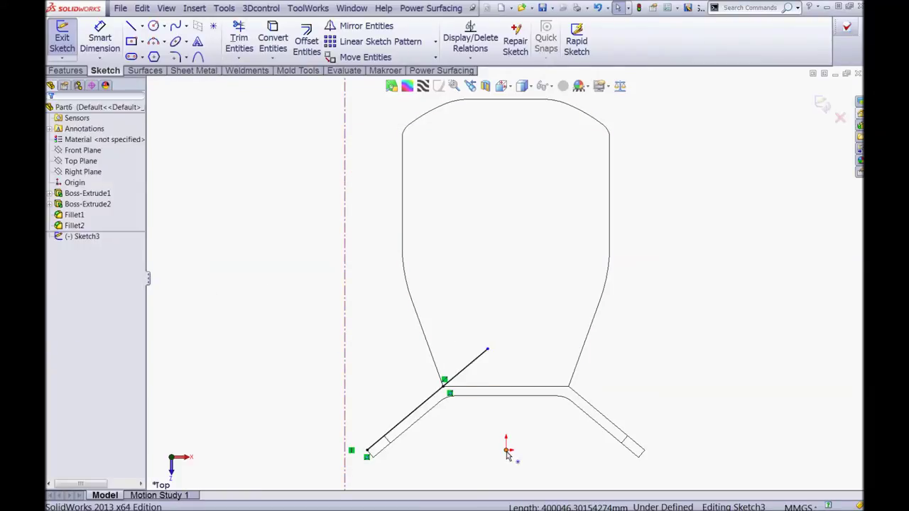
{"action": "left_click", "coordinate": [531, 420]}
{"action": "left_click", "coordinate": [601, 242]}
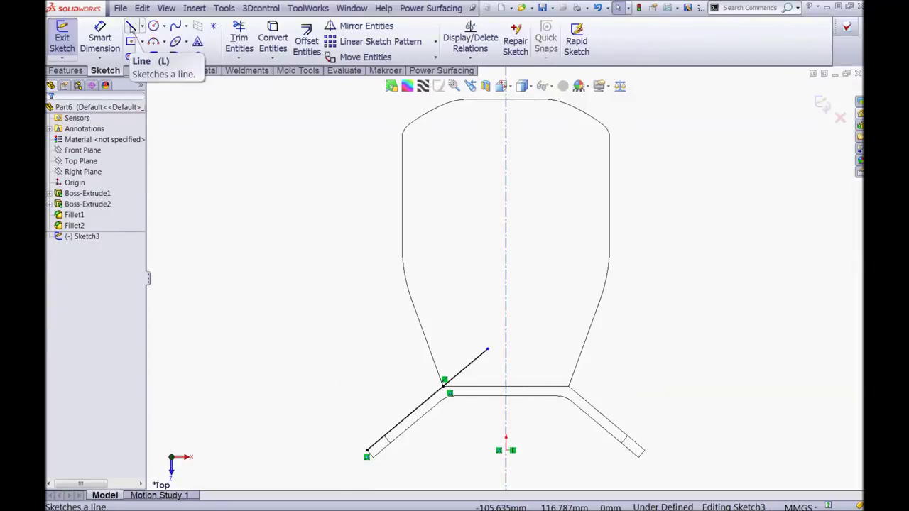
Draw a short horizontal line from the angled line's top to the centerline
{"action": "left_click", "coordinate": [132, 26]}
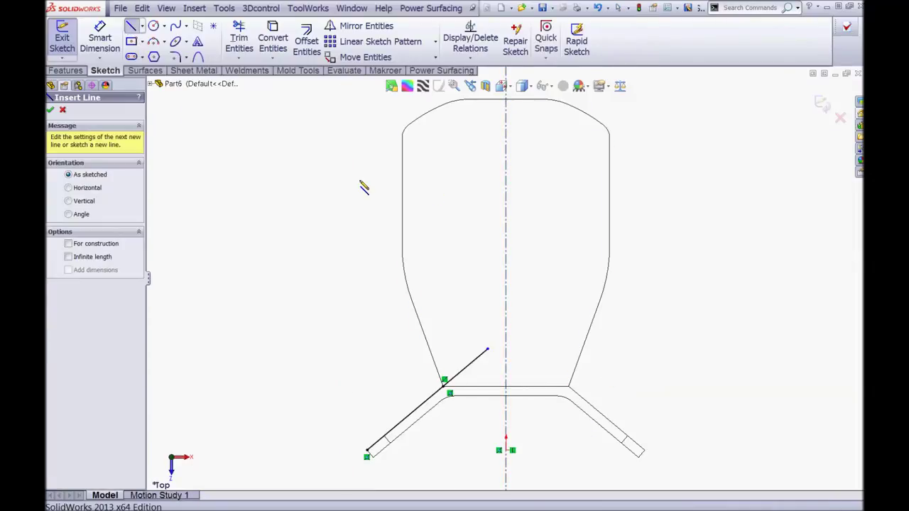
{"action": "left_click", "coordinate": [487, 352]}
{"action": "scroll", "coordinate": [490, 348], "scroll_direction": "down", "scroll_amount": 4}
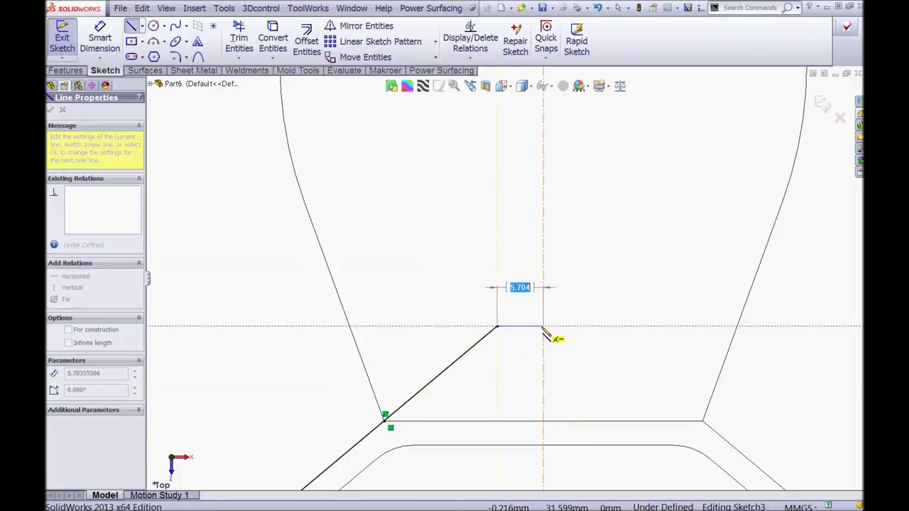
{"action": "double_click", "coordinate": [544, 327]}
{"action": "scroll", "coordinate": [388, 290], "scroll_direction": "up", "scroll_amount": 2}
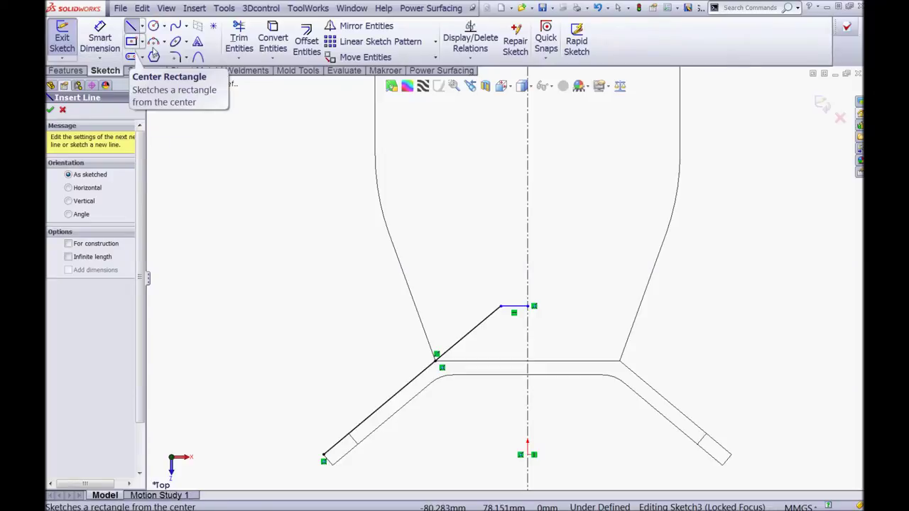
{"action": "key", "text": "Escape"}
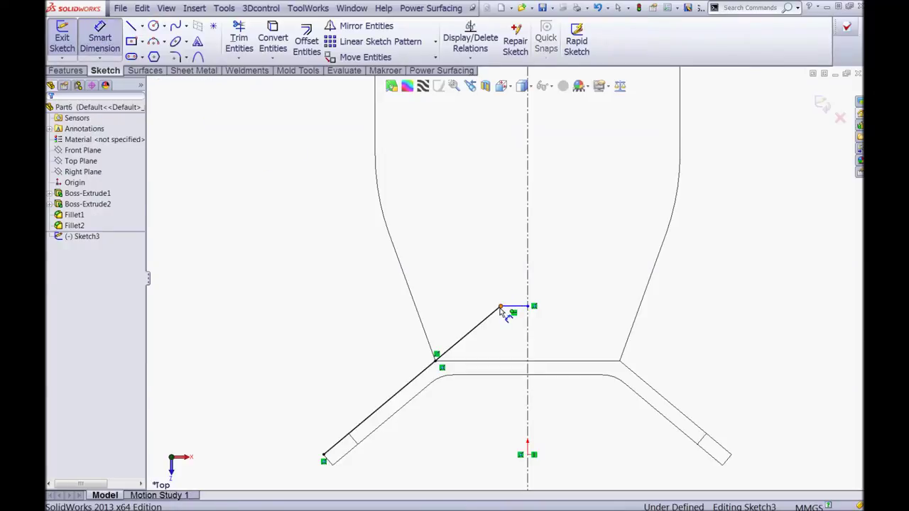
Dimension the horizontal line's endpoint to the centerline as 12.95 across it
{"action": "left_click", "coordinate": [502, 307]}
{"action": "left_click", "coordinate": [528, 286]}
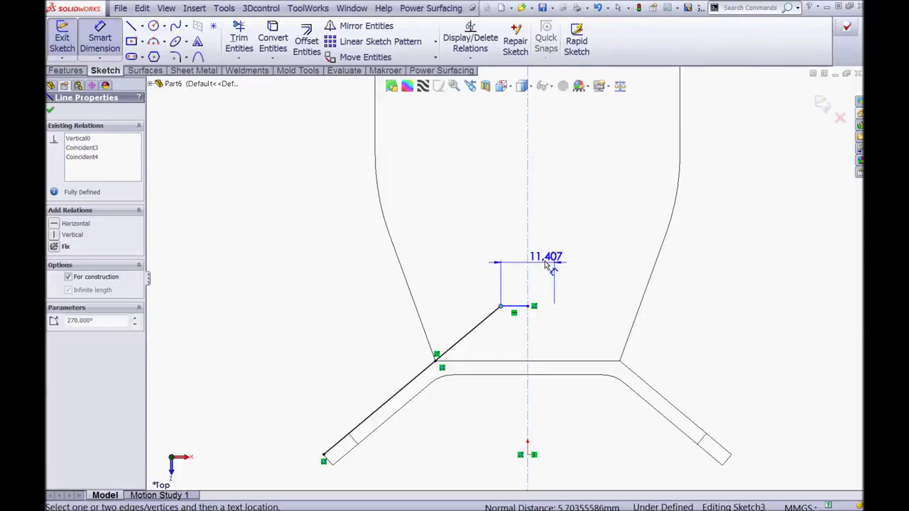
{"action": "left_click", "coordinate": [544, 261]}
{"action": "type", "text": "12.95"}
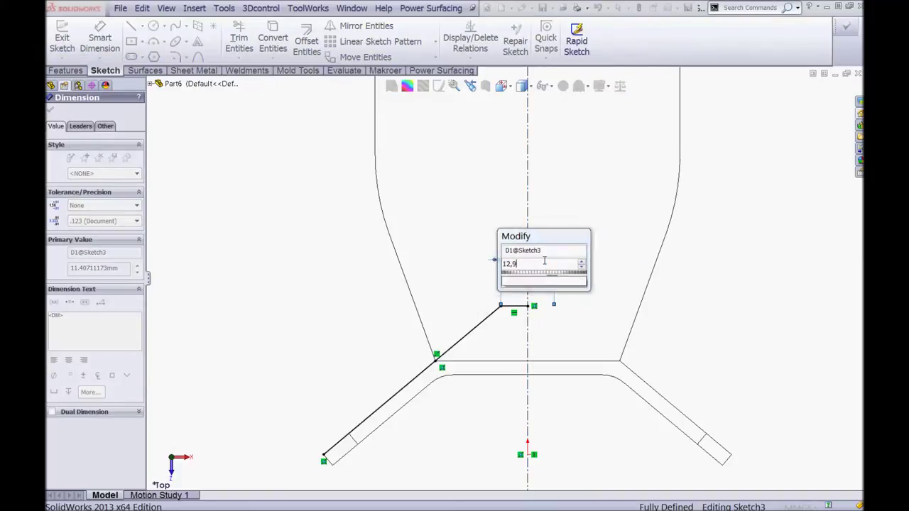
{"action": "key", "text": "Return"}
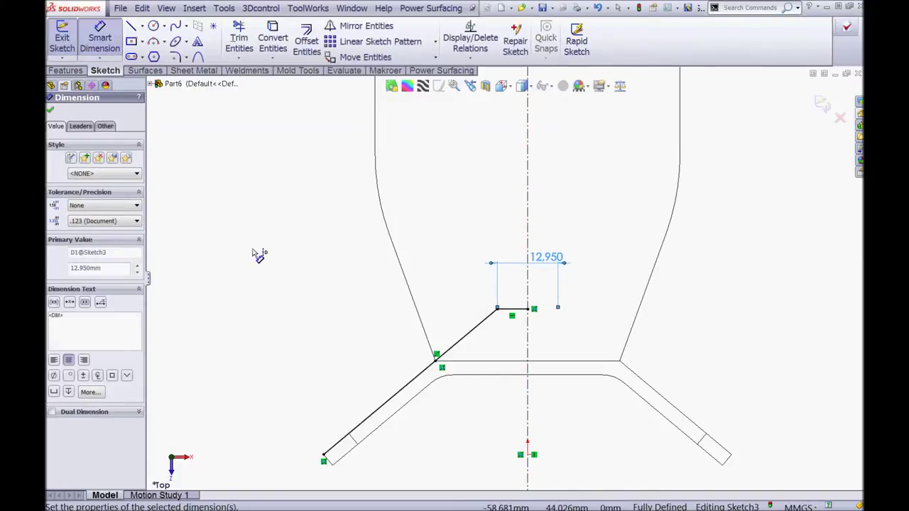
{"action": "key", "text": "Escape"}
{"action": "left_click", "coordinate": [131, 26]}
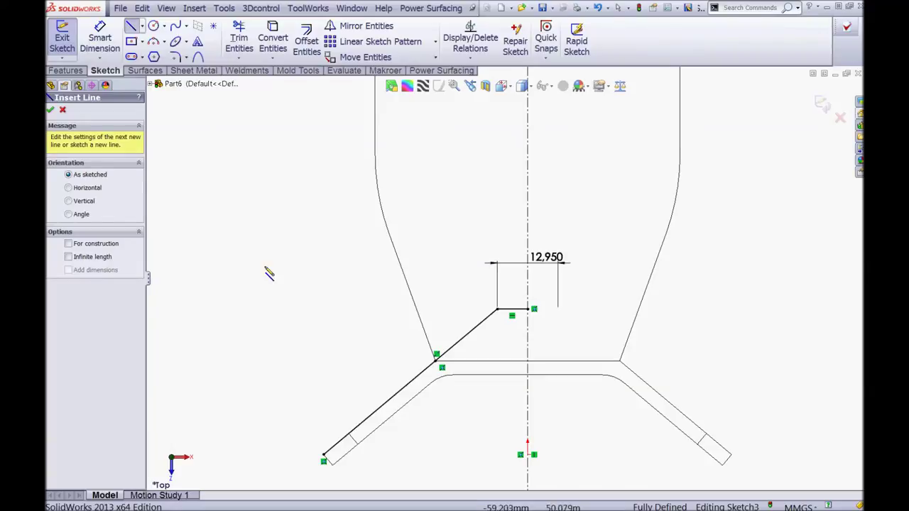
Chain a short outward segment, a long parallel line, and a horizontal line to the centerline
{"action": "left_click", "coordinate": [323, 457]}
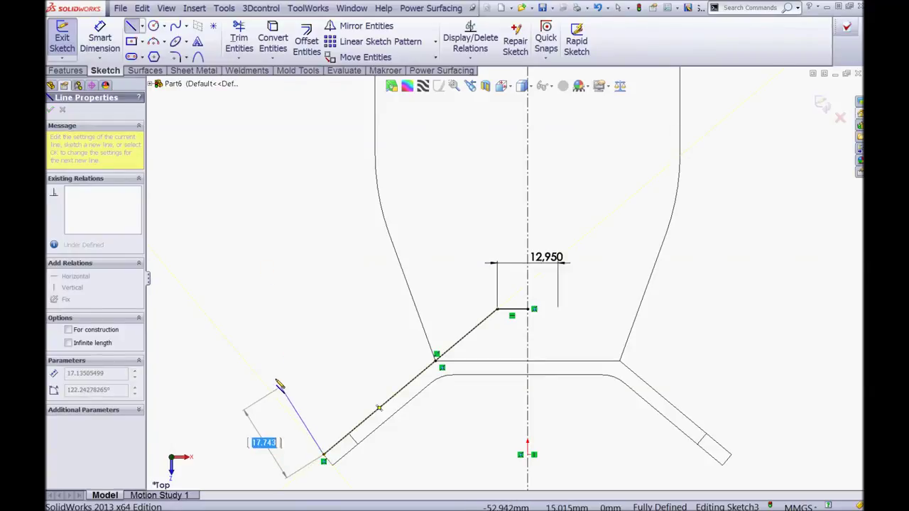
{"action": "left_click", "coordinate": [241, 357]}
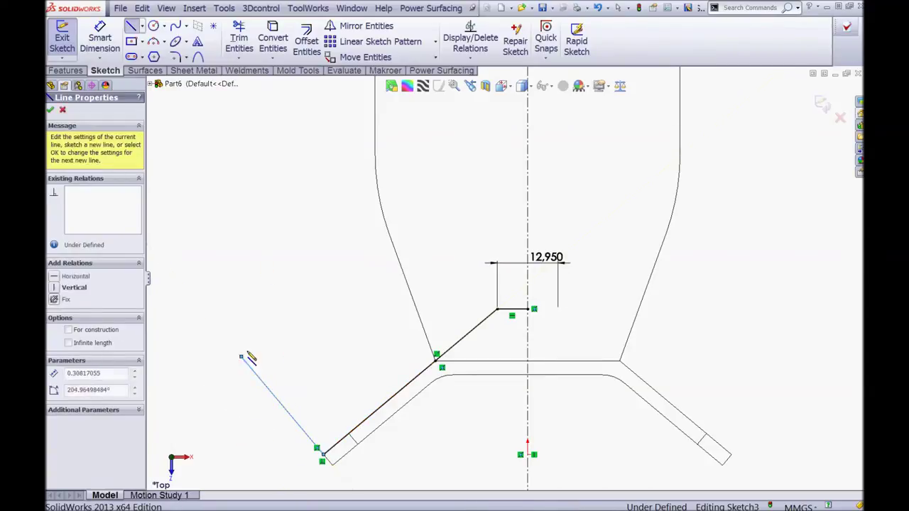
{"action": "left_click", "coordinate": [444, 188]}
{"action": "double_click", "coordinate": [527, 188]}
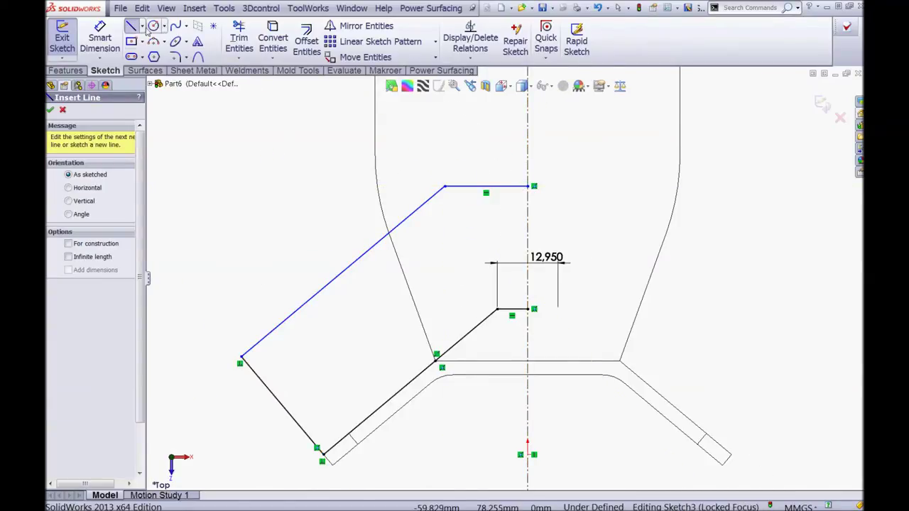
{"action": "key", "text": "Escape"}
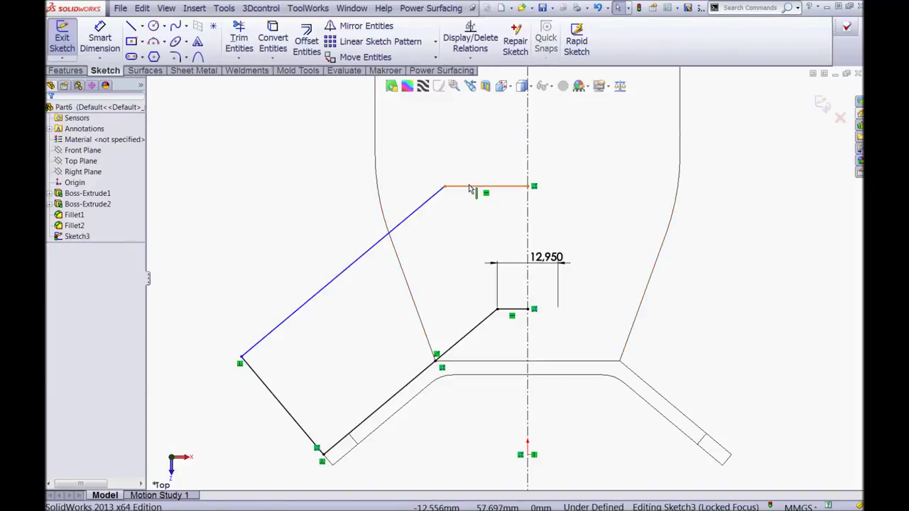
Dimension the upper horizontal line's endpoint to the centerline as 12.95 across it
{"action": "left_click", "coordinate": [99, 39]}
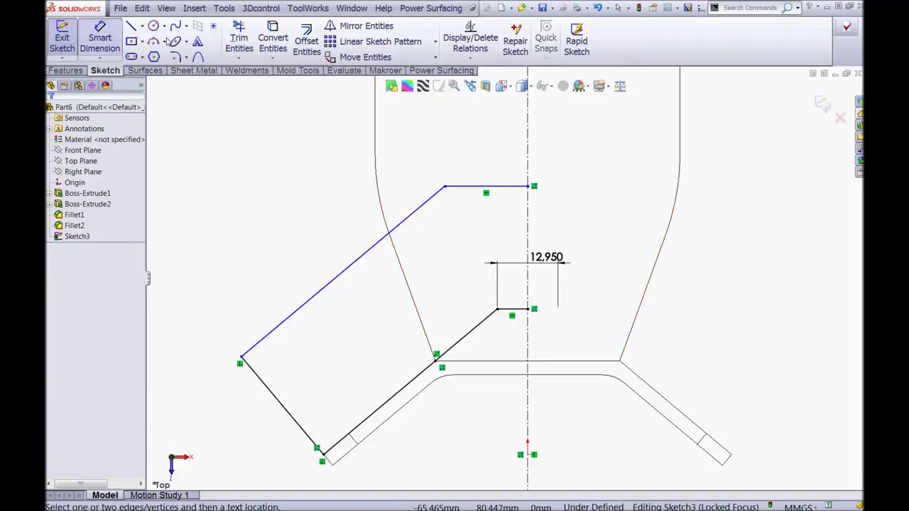
{"action": "left_click", "coordinate": [445, 189]}
{"action": "left_click", "coordinate": [527, 162]}
{"action": "left_click", "coordinate": [545, 139]}
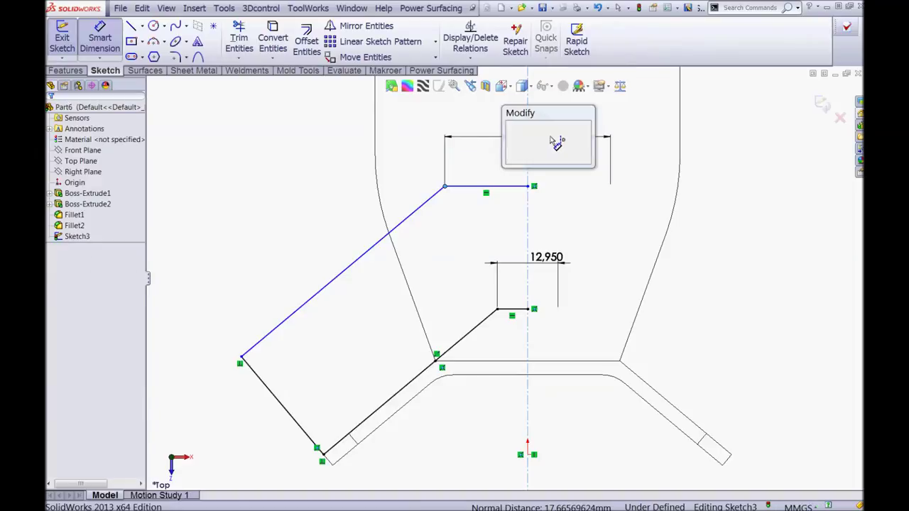
{"action": "type", "text": "12"}
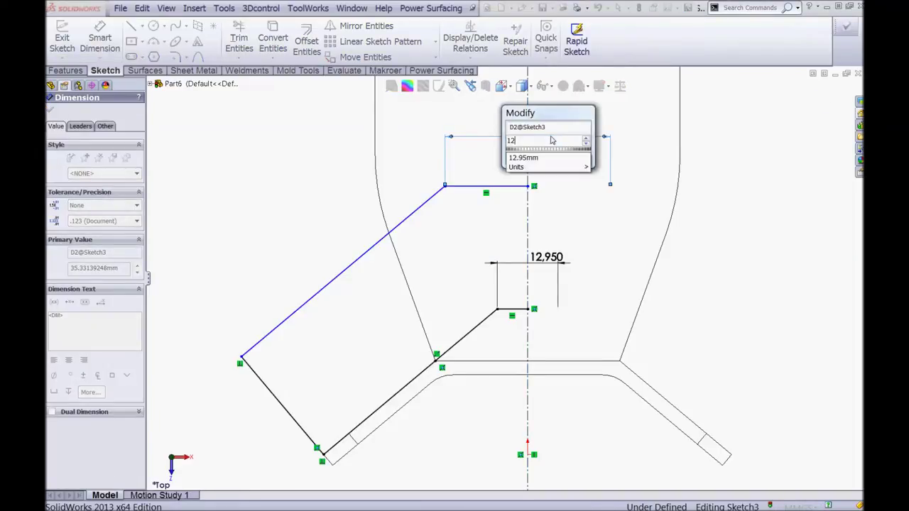
{"action": "type", "text": ",9"}
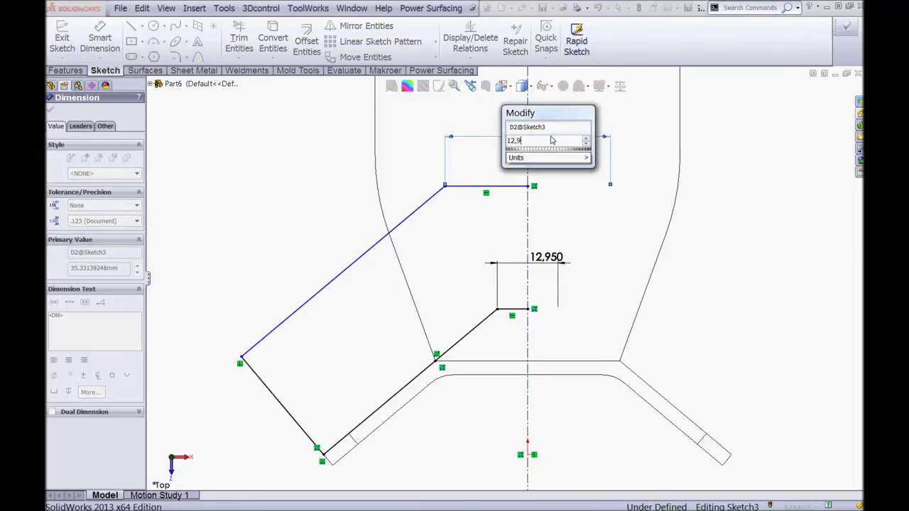
{"action": "type", "text": "5"}
{"action": "key", "text": "Return"}
{"action": "left_click", "coordinate": [201, 141]}
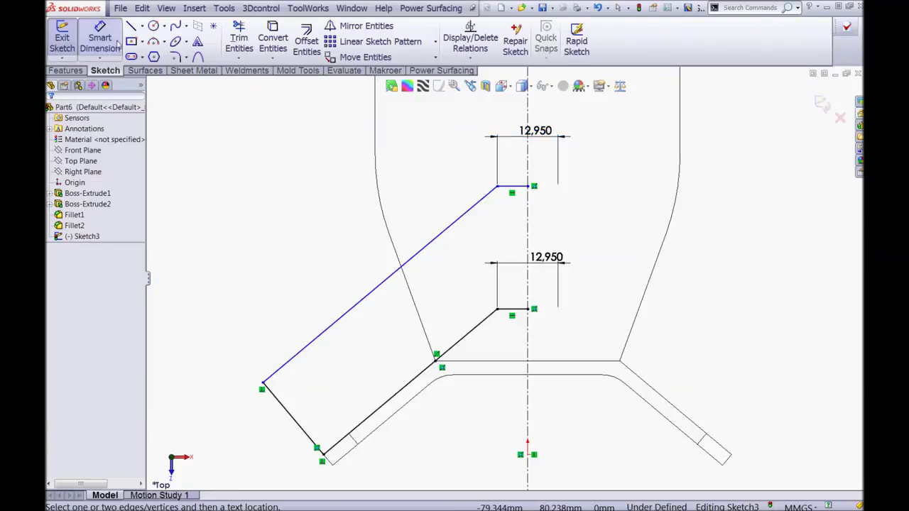
Space the two parallel angled lines 25 apart as the slot width
{"action": "left_click", "coordinate": [353, 312]}
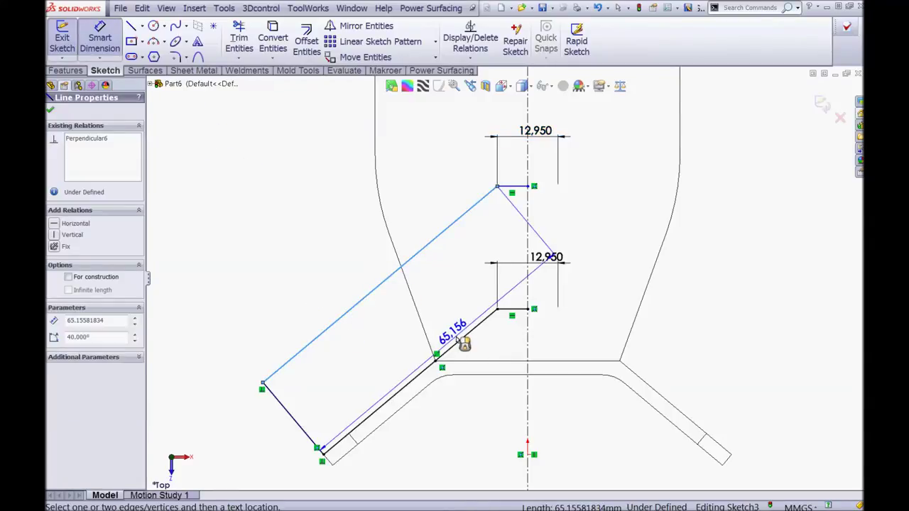
{"action": "left_click", "coordinate": [460, 335]}
{"action": "left_click", "coordinate": [380, 366]}
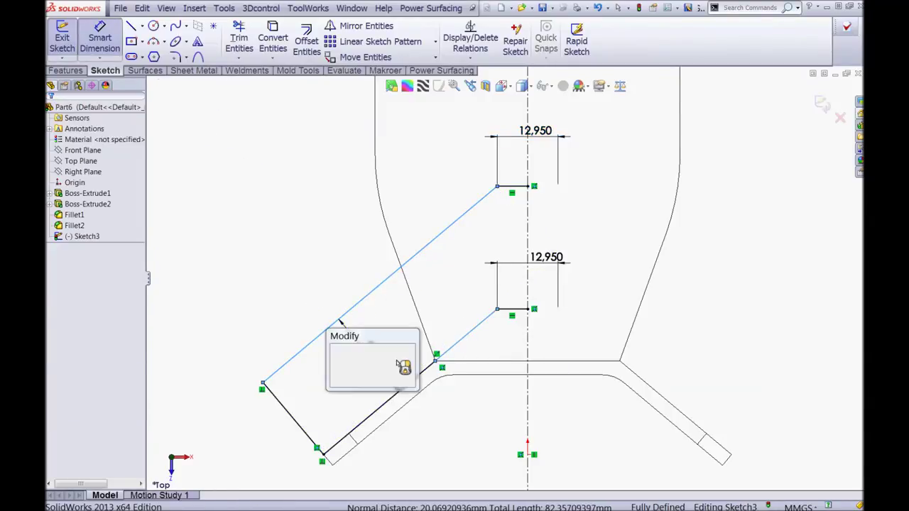
{"action": "type", "text": "25"}
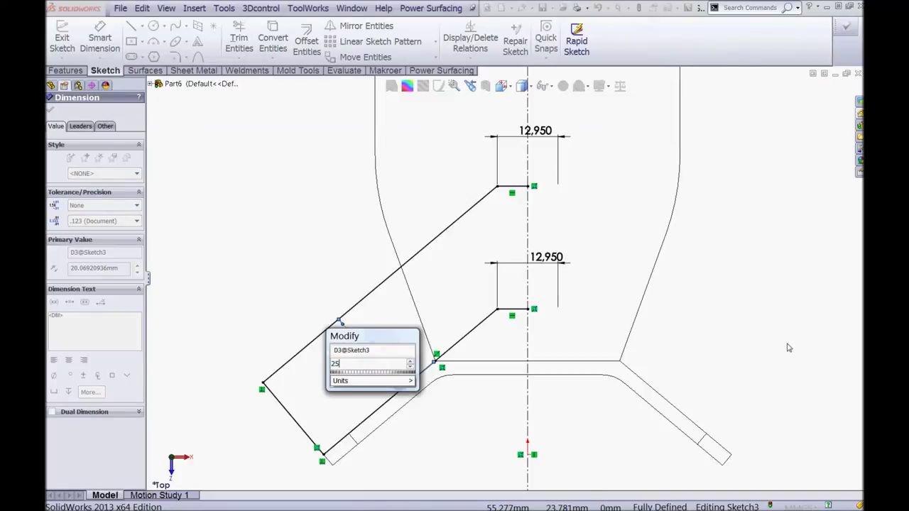
{"action": "key", "text": "Return"}
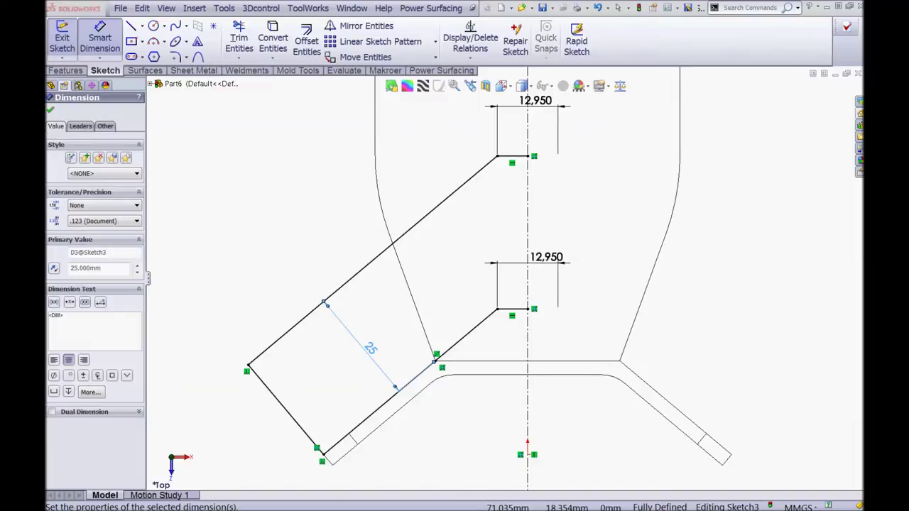
{"action": "left_click", "coordinate": [259, 169]}
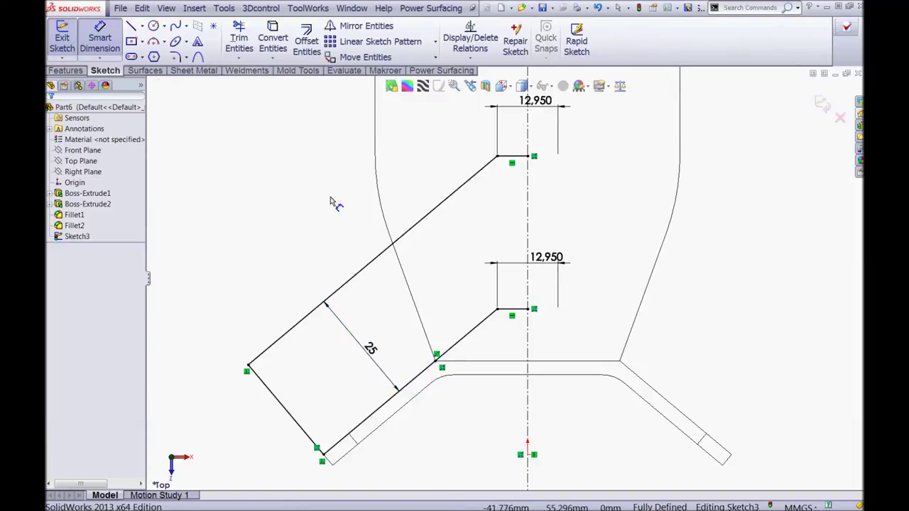
{"action": "scroll", "coordinate": [402, 168], "scroll_direction": "up", "scroll_amount": 3}
{"action": "scroll", "coordinate": [397, 149], "scroll_direction": "down", "scroll_amount": 1}
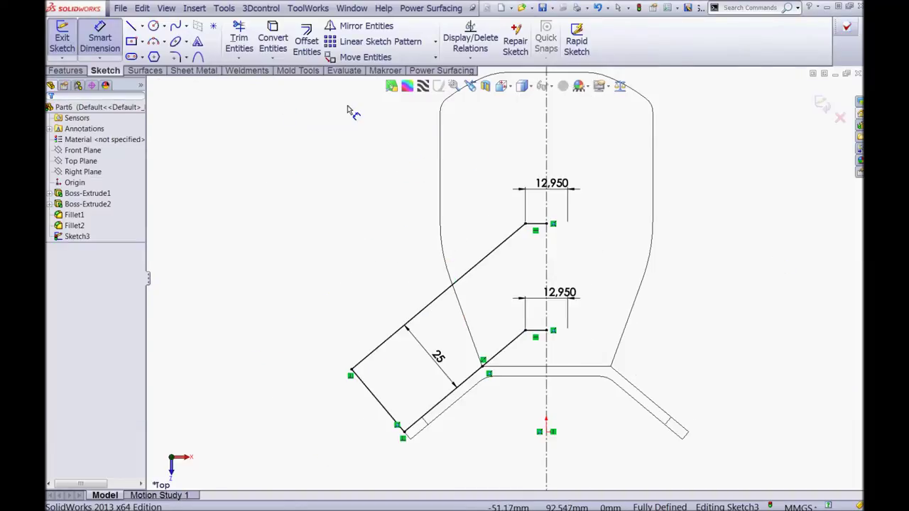
Draw a second slot outline above the first as a line chain from the centreline back to the centreline
{"action": "left_click", "coordinate": [130, 26]}
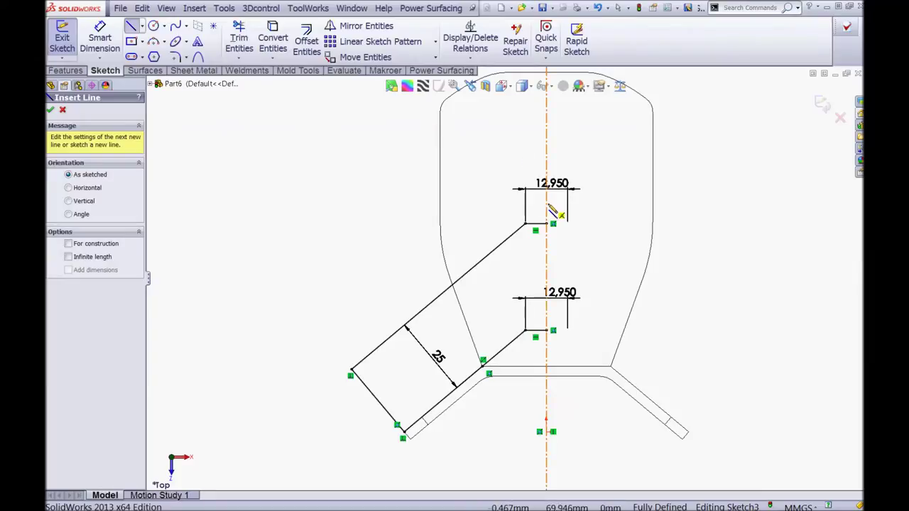
{"action": "scroll", "coordinate": [548, 212], "scroll_direction": "down", "scroll_amount": 2}
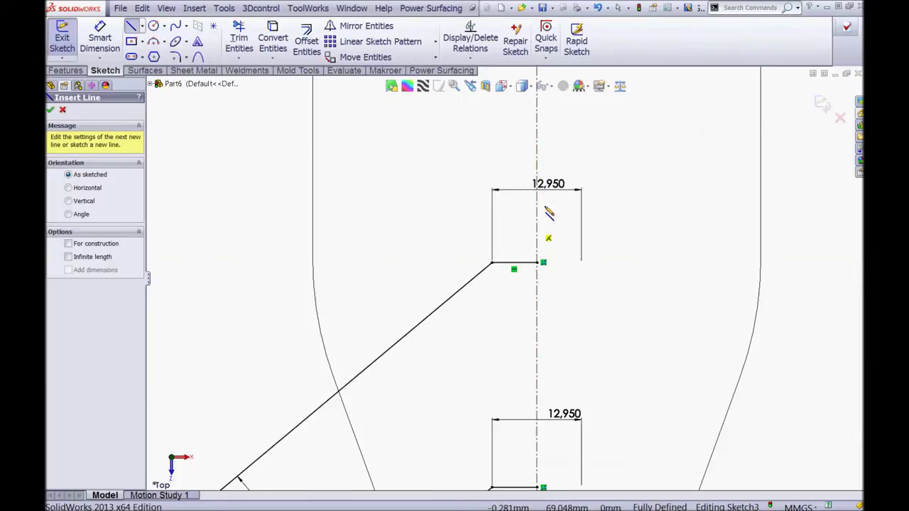
{"action": "left_click", "coordinate": [546, 210]}
{"action": "left_click", "coordinate": [485, 228]}
{"action": "scroll", "coordinate": [376, 298], "scroll_direction": "up", "scroll_amount": 2}
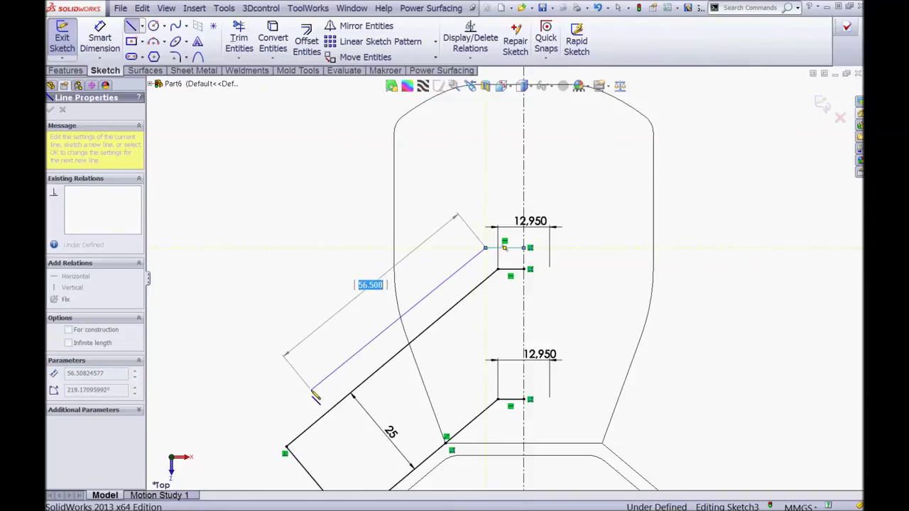
{"action": "left_click", "coordinate": [311, 389]}
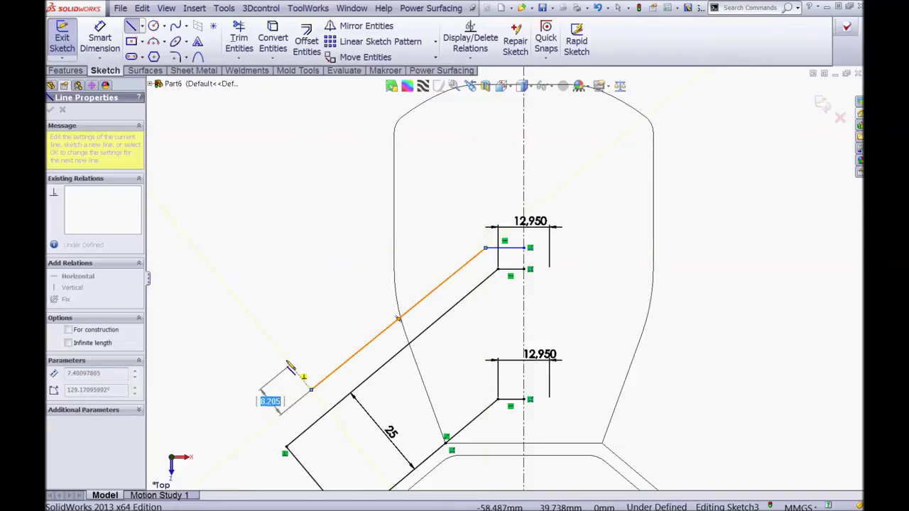
{"action": "left_click", "coordinate": [253, 319]}
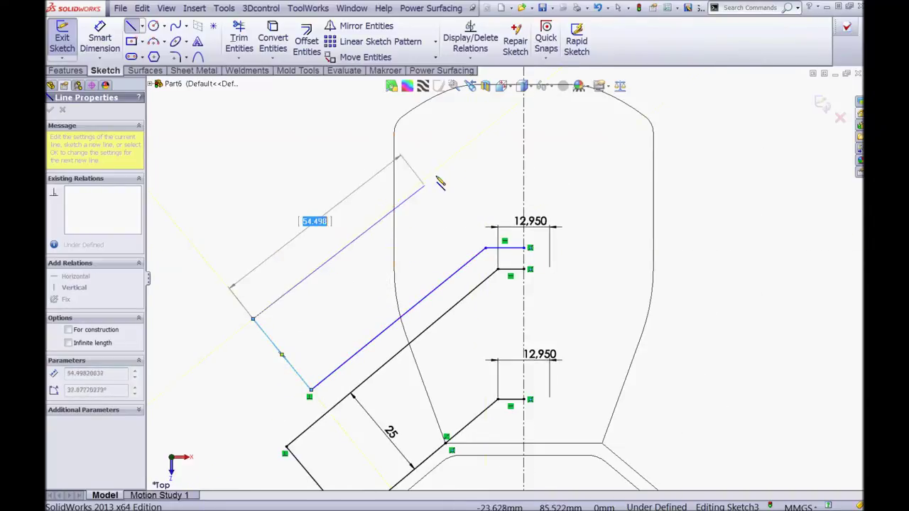
{"action": "left_click", "coordinate": [525, 168]}
{"action": "key", "text": "Escape"}
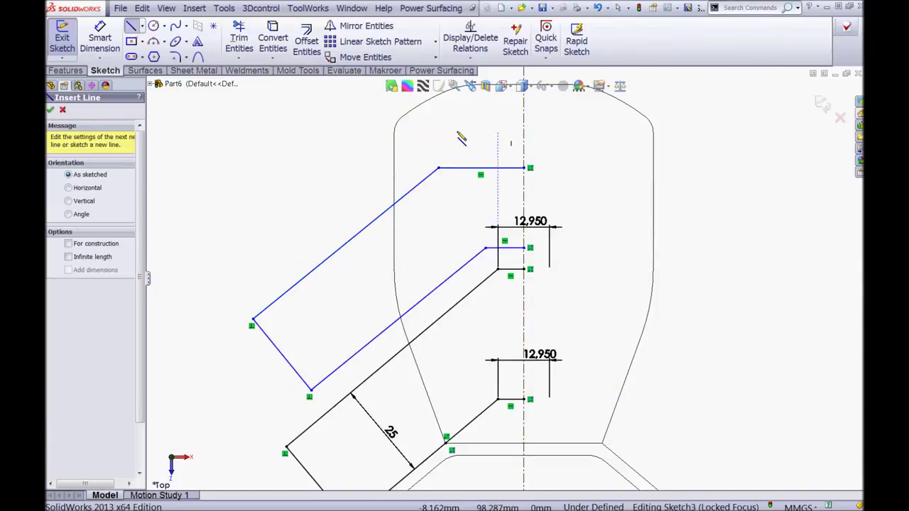
{"action": "key", "text": "Escape"}
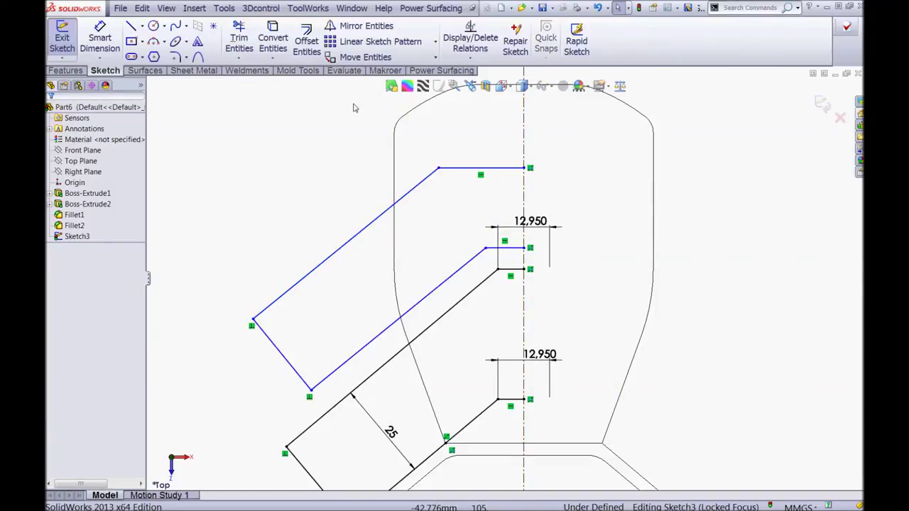
Align three slot corner points vertically
{"action": "left_click", "coordinate": [438, 169]}
{"action": "left_click", "coordinate": [485, 248], "text": "ctrl"}
{"action": "left_click", "coordinate": [498, 271], "text": "ctrl"}
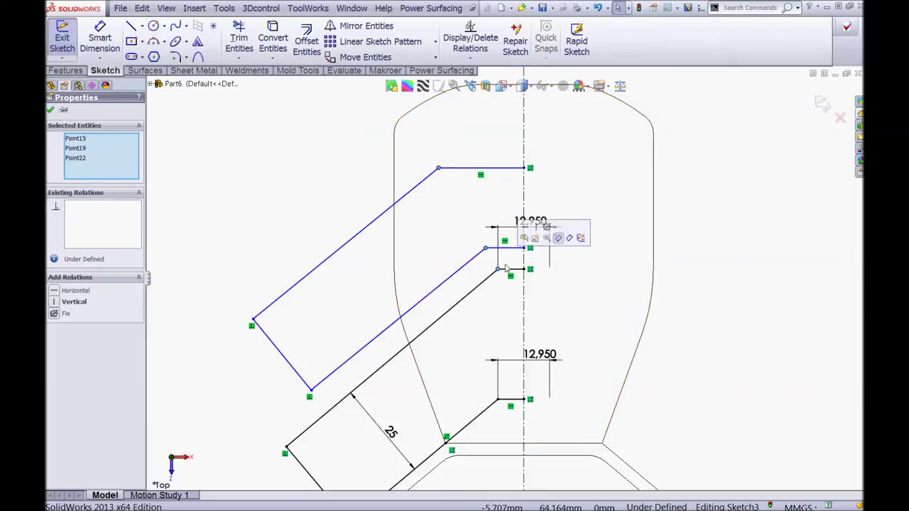
{"action": "left_click", "coordinate": [535, 230]}
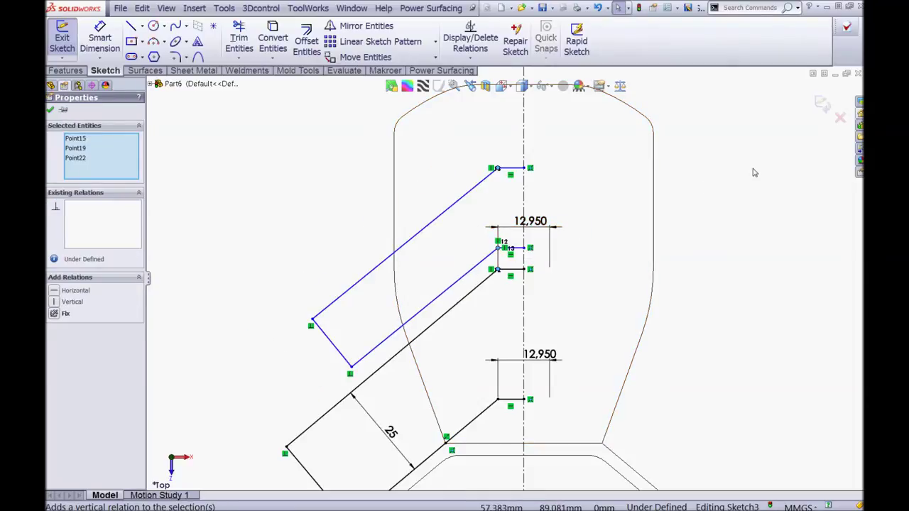
{"action": "left_click", "coordinate": [280, 130]}
Dimension the new slot's width between its parallel edges to 20
{"action": "left_click", "coordinate": [86, 43]}
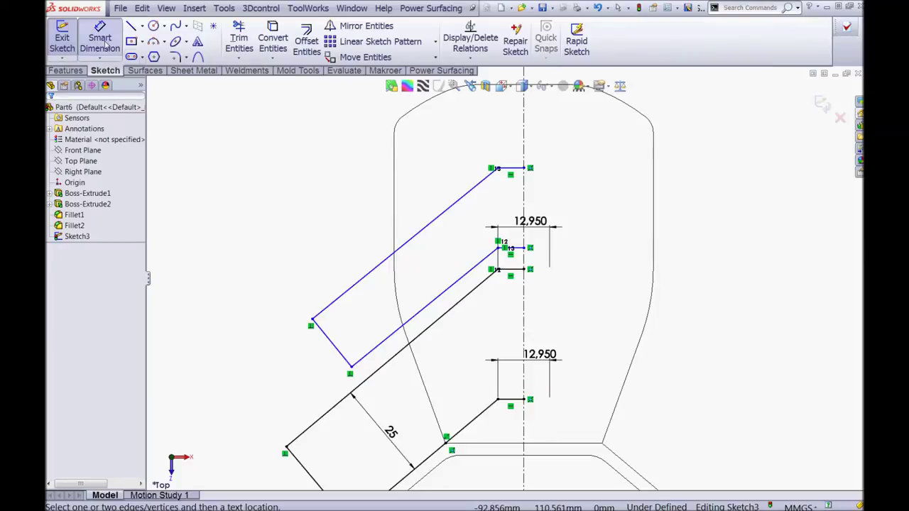
{"action": "left_click", "coordinate": [447, 298]}
{"action": "left_click", "coordinate": [428, 225]}
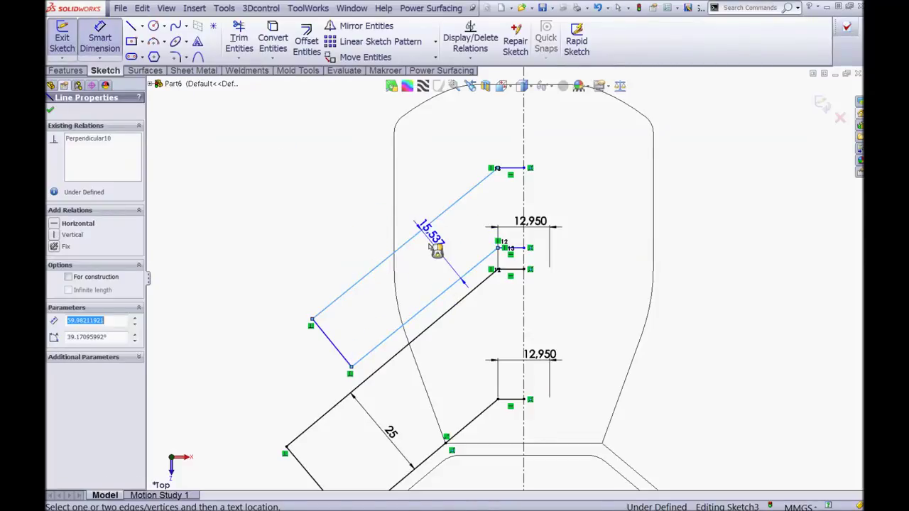
{"action": "left_click", "coordinate": [437, 261]}
{"action": "type", "text": "20"}
{"action": "key", "text": "Return"}
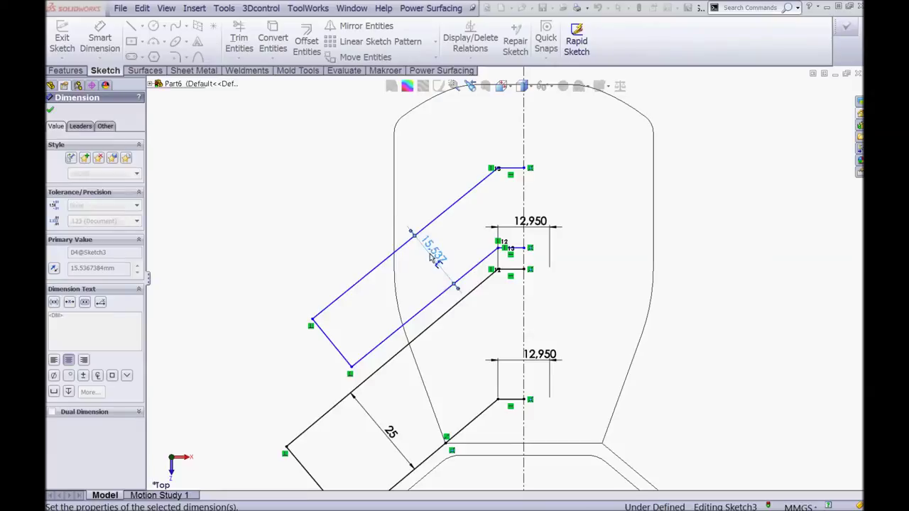
{"action": "left_click", "coordinate": [340, 213]}
Make the upper and lower angled slot lines parallel
{"action": "left_click", "coordinate": [430, 327]}
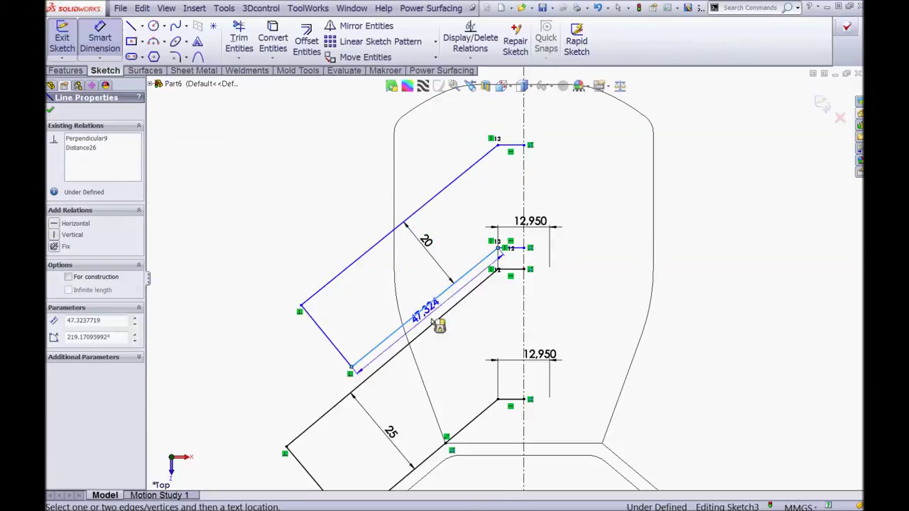
{"action": "key", "text": "Escape"}
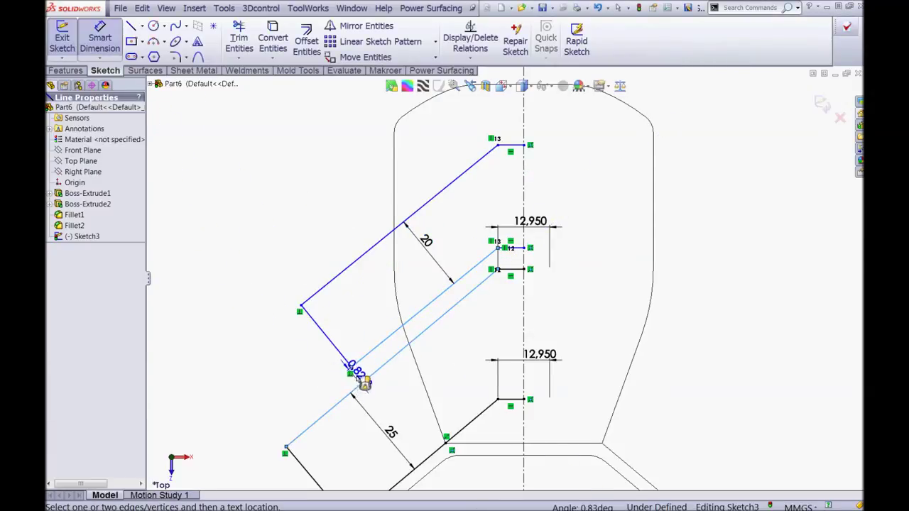
{"action": "left_click", "coordinate": [386, 347]}
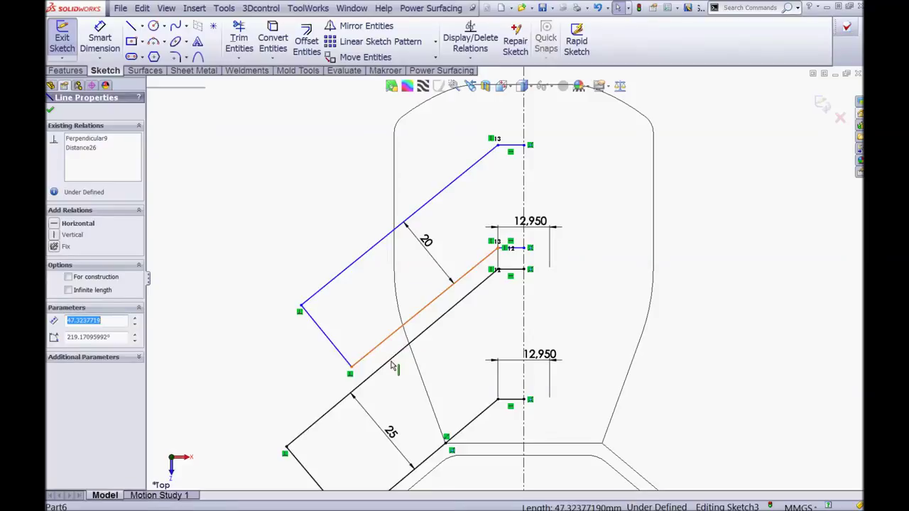
{"action": "left_click", "coordinate": [391, 363], "text": "ctrl"}
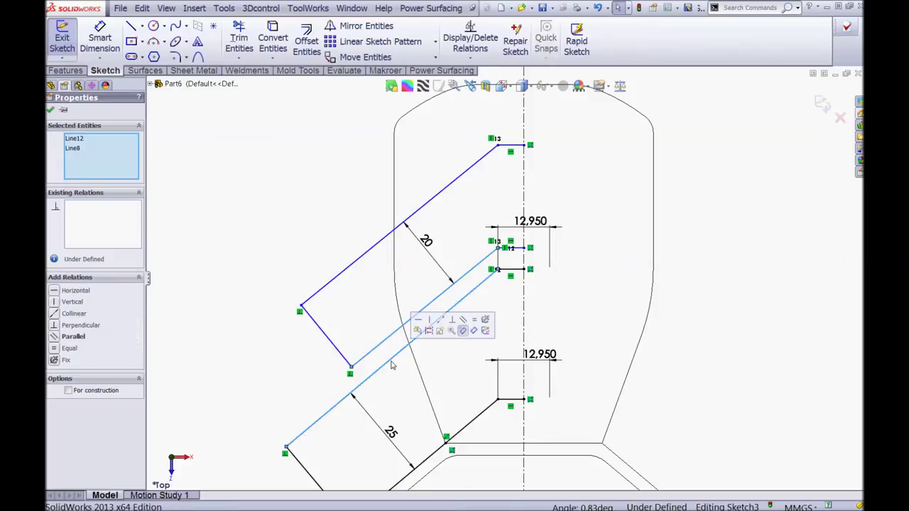
{"action": "left_click", "coordinate": [462, 325]}
{"action": "key", "text": "Escape"}
Dimension the gap between the new slot and the first slot to 3.5
{"action": "left_click", "coordinate": [99, 39]}
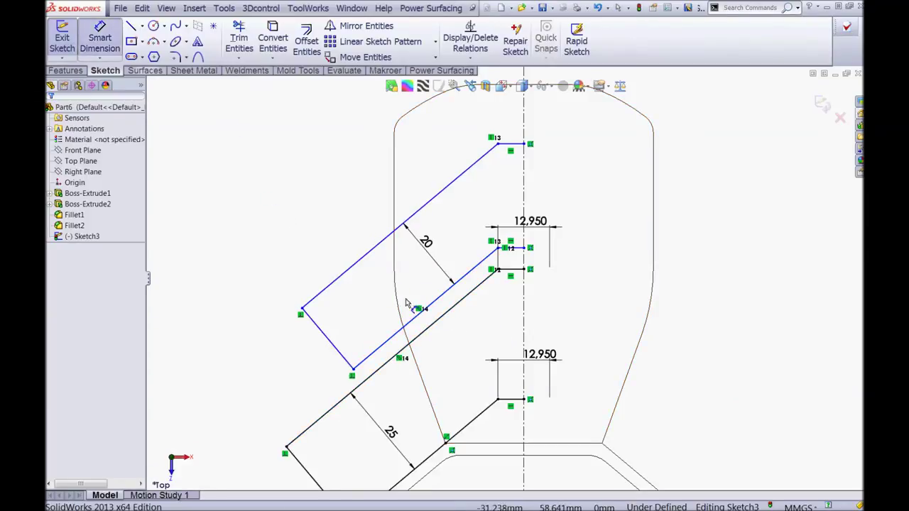
{"action": "left_click", "coordinate": [416, 313]}
{"action": "left_click", "coordinate": [399, 353]}
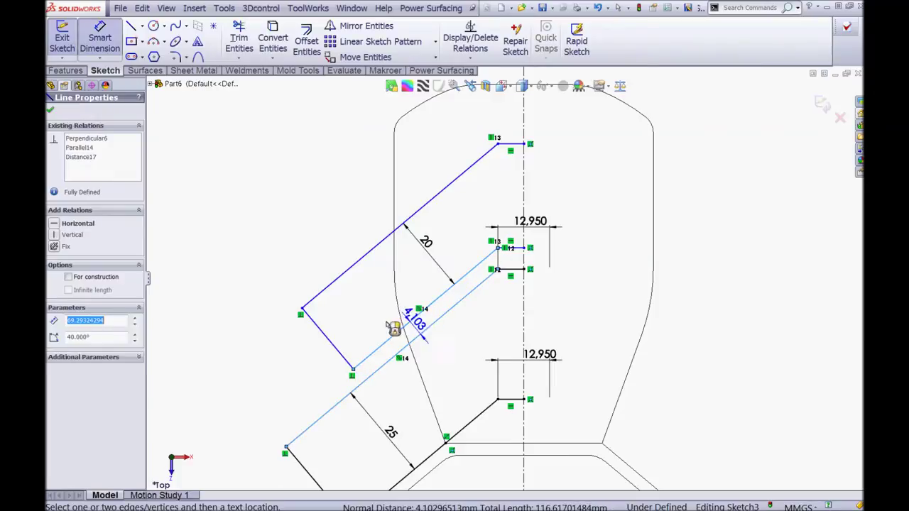
{"action": "left_click", "coordinate": [355, 335]}
{"action": "type", "text": "3.5"}
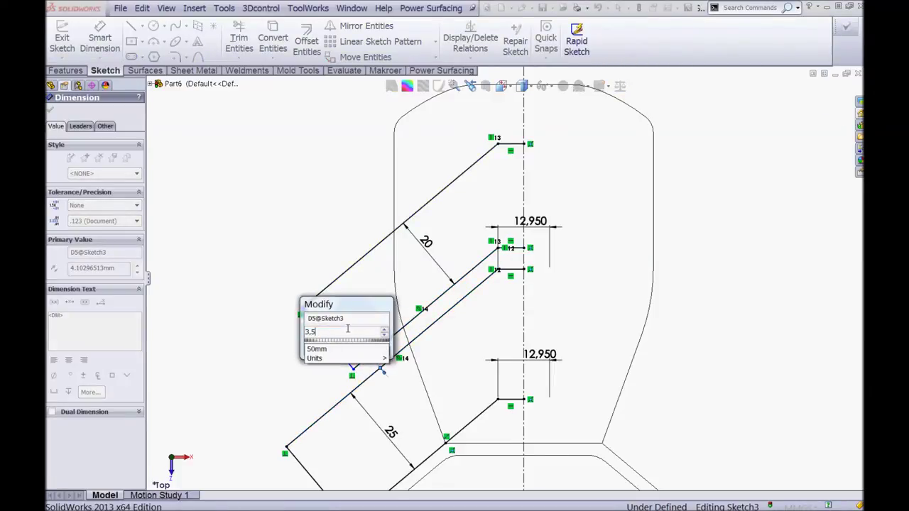
{"action": "key", "text": "Return"}
{"action": "left_click", "coordinate": [281, 193]}
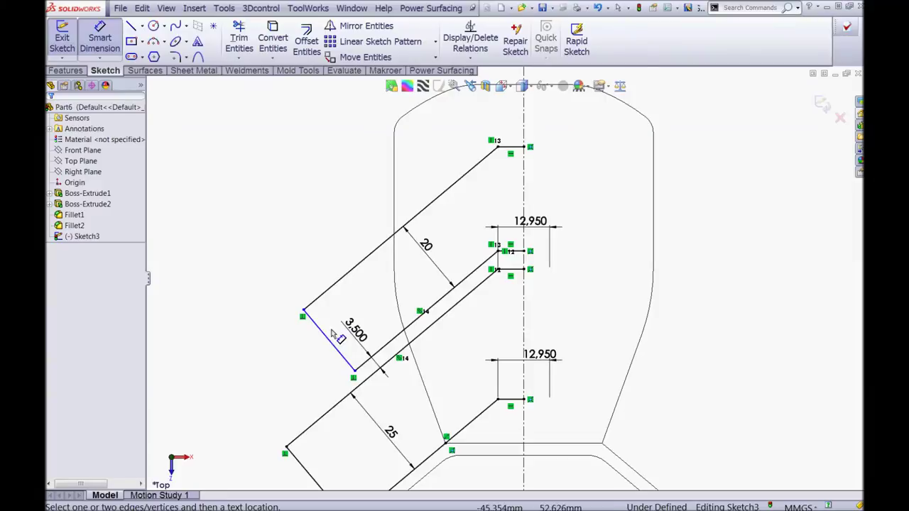
{"action": "key", "text": "Escape"}
Dimension the long outer slot edge to a length of 70
{"action": "right_click", "coordinate": [284, 221]}
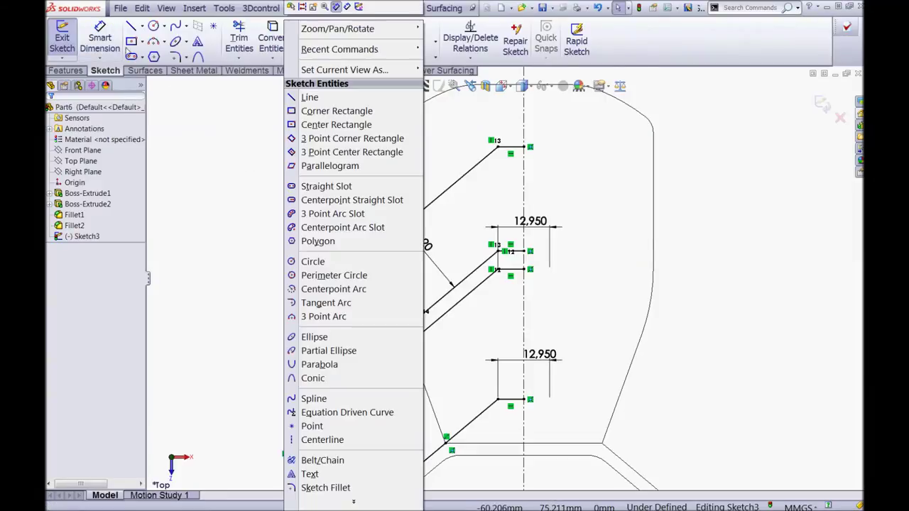
{"action": "left_click", "coordinate": [99, 39]}
{"action": "left_click", "coordinate": [370, 259]}
{"action": "left_click", "coordinate": [352, 238]}
{"action": "type", "text": "70"}
{"action": "key", "text": "Return"}
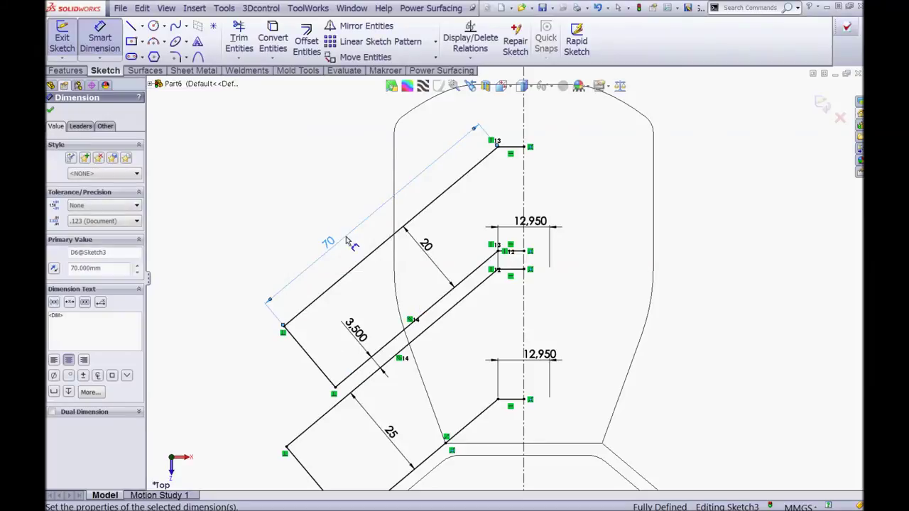
{"action": "left_click", "coordinate": [306, 180]}
Draw a new line from the centreline with a short horizontal segment and an angled line
{"action": "left_click", "coordinate": [131, 26]}
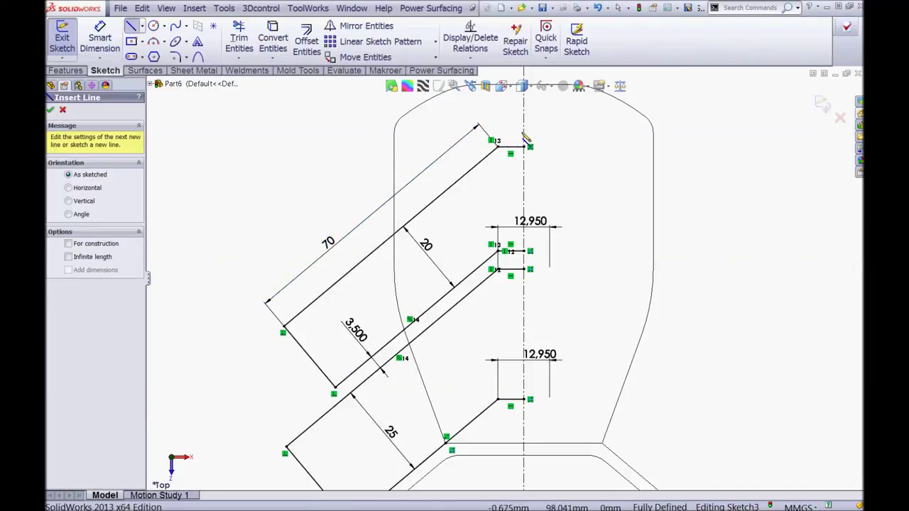
{"action": "left_click", "coordinate": [524, 133]}
{"action": "left_click", "coordinate": [498, 134]}
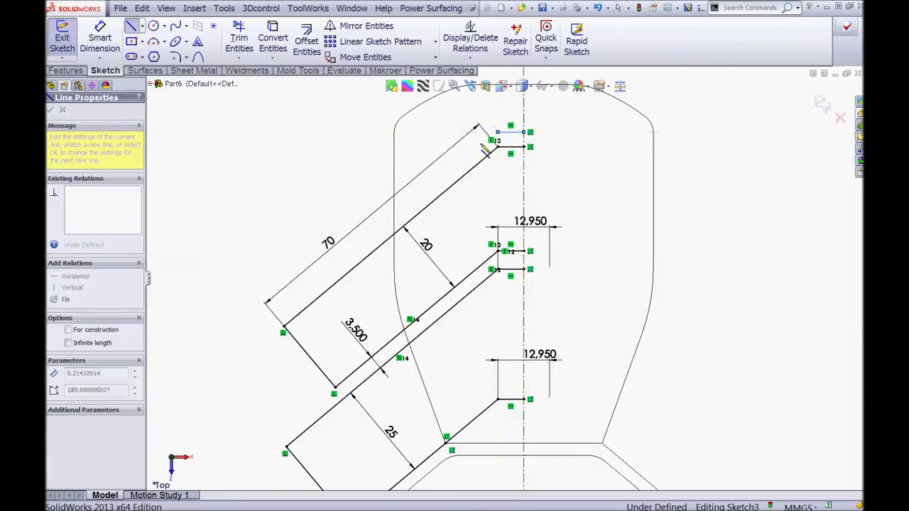
{"action": "left_click", "coordinate": [300, 283]}
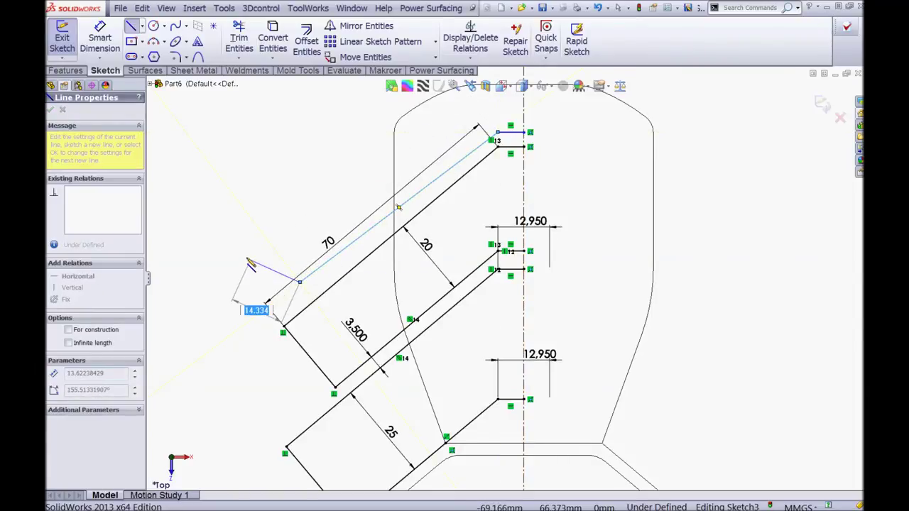
{"action": "key", "text": "Escape"}
{"action": "key", "text": "Escape"}
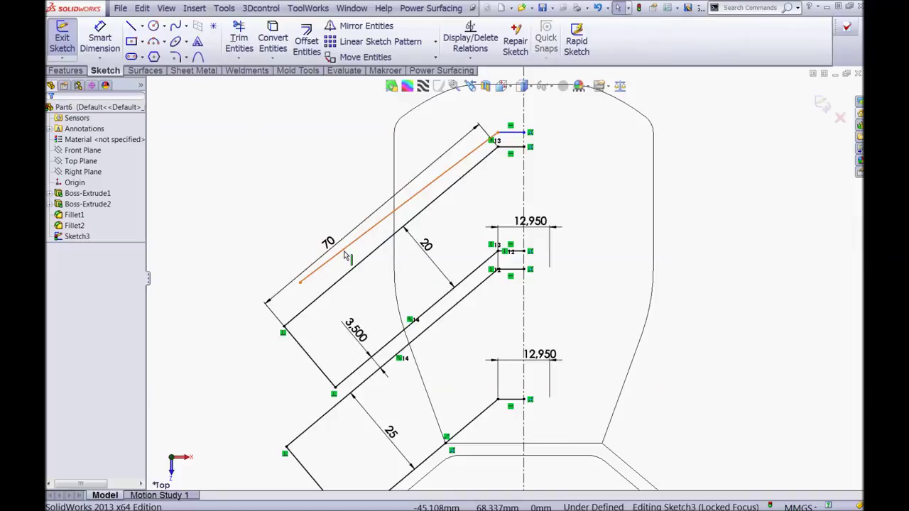
Make the new angled line parallel to the long slot edge
{"action": "left_click", "coordinate": [345, 254]}
{"action": "left_click", "coordinate": [353, 270], "text": "ctrl"}
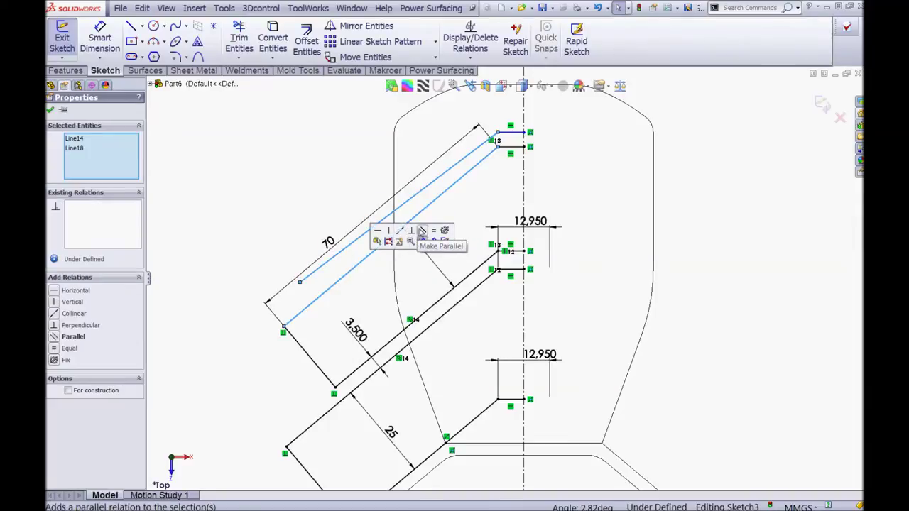
{"action": "left_click", "coordinate": [421, 233]}
{"action": "left_click", "coordinate": [308, 138]}
Align the two line-end points vertically
{"action": "scroll", "coordinate": [507, 163], "scroll_direction": "down", "scroll_amount": 3}
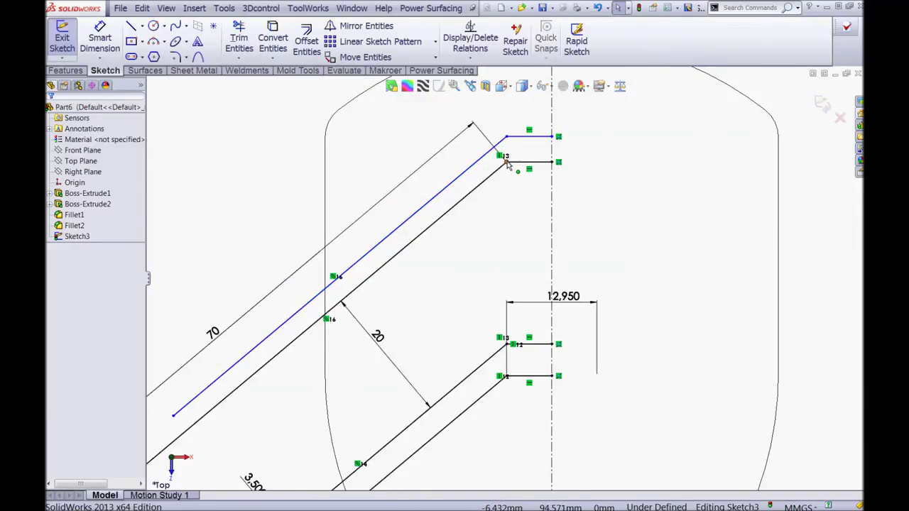
{"action": "left_click", "coordinate": [507, 162]}
{"action": "left_click", "coordinate": [506, 136], "text": "ctrl"}
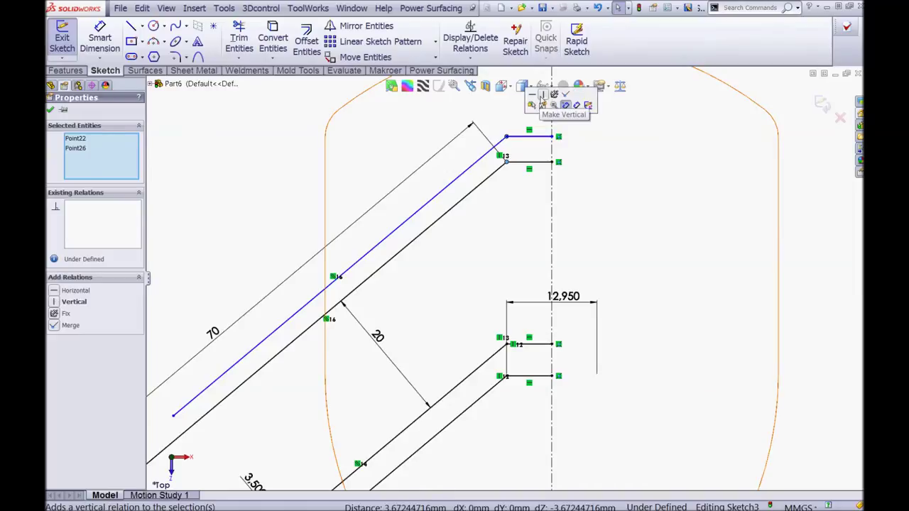
{"action": "left_click", "coordinate": [543, 101]}
{"action": "scroll", "coordinate": [501, 277], "scroll_direction": "up", "scroll_amount": 2}
{"action": "left_click", "coordinate": [348, 196]}
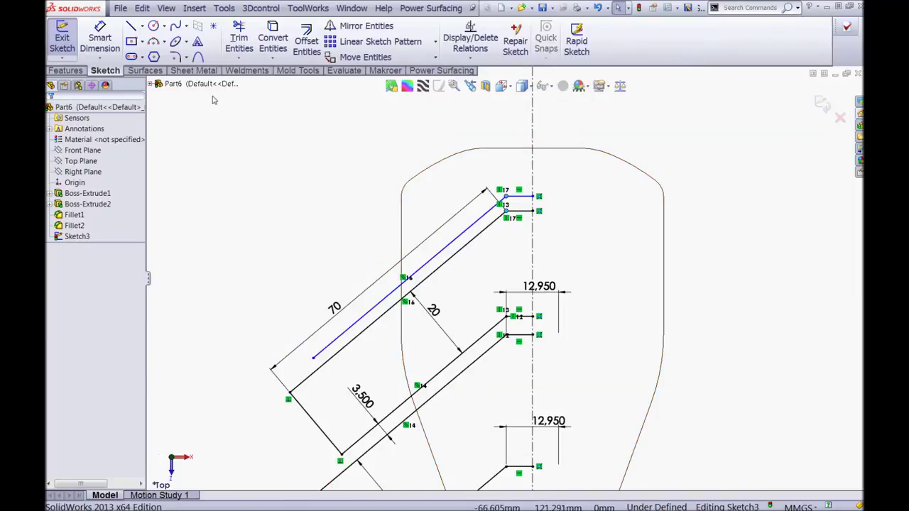
Set the spacing between the new line and its parallel slot line to 3.5 mm
{"action": "left_click", "coordinate": [93, 43]}
{"action": "left_click", "coordinate": [366, 332]}
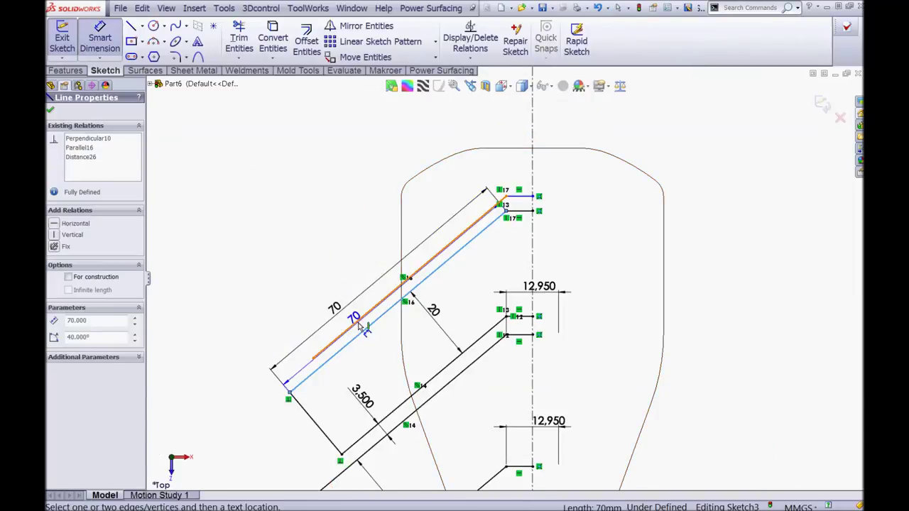
{"action": "left_click", "coordinate": [343, 335]}
{"action": "left_click", "coordinate": [334, 351]}
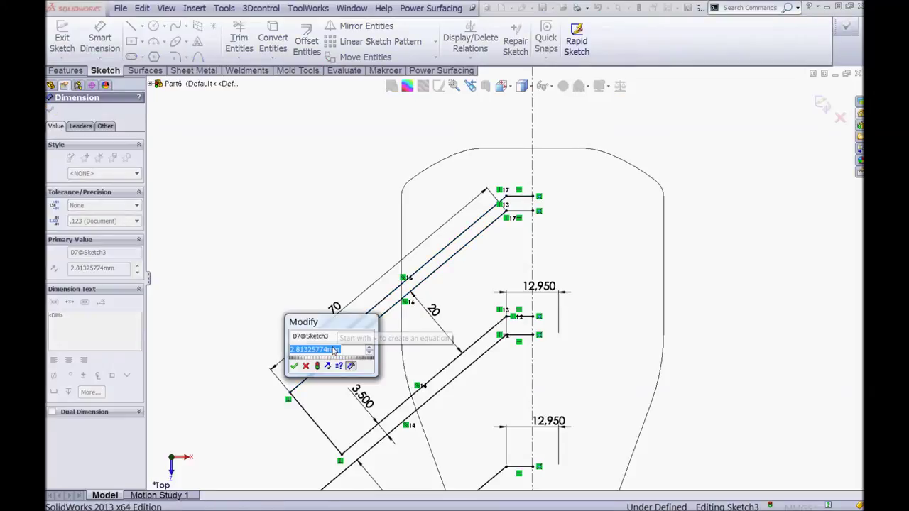
{"action": "type", "text": "3.5"}
{"action": "key", "text": "Return"}
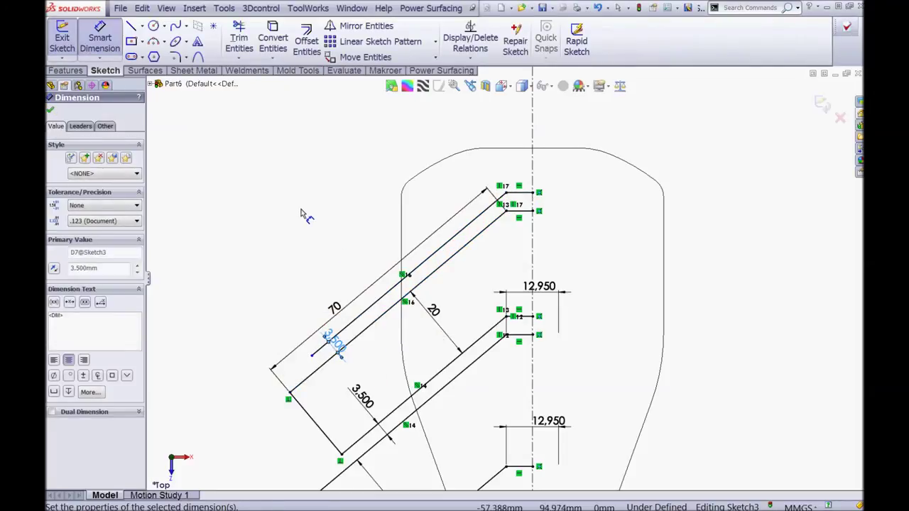
{"action": "key", "text": "Escape"}
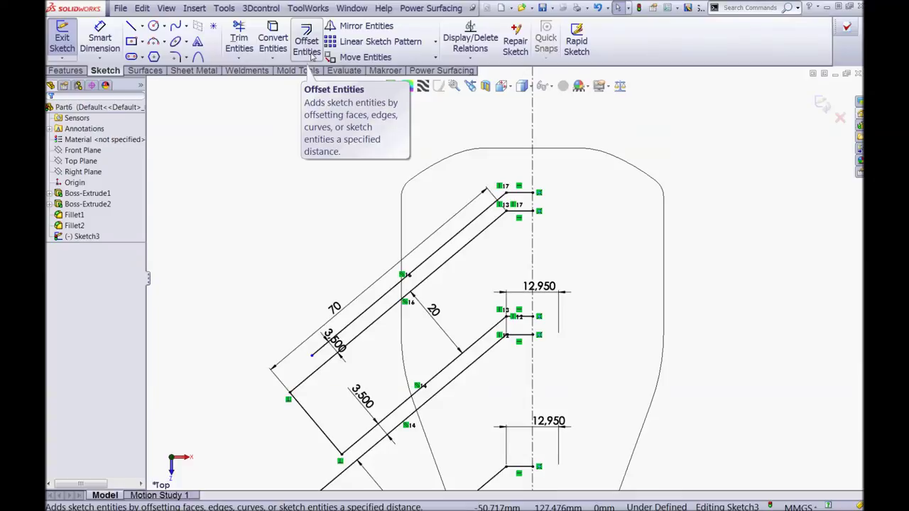
Offset the top edge of the outline 3.5 mm inward
{"action": "left_click", "coordinate": [308, 44]}
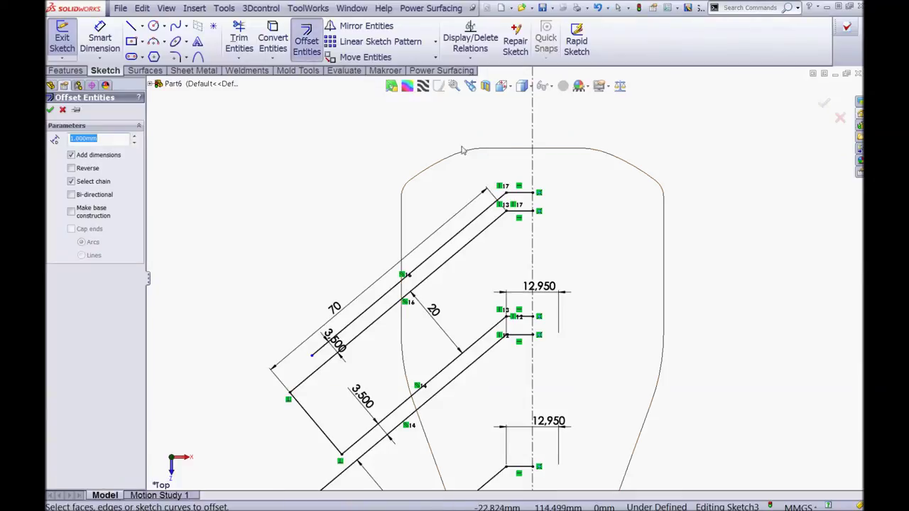
{"action": "left_click", "coordinate": [512, 149]}
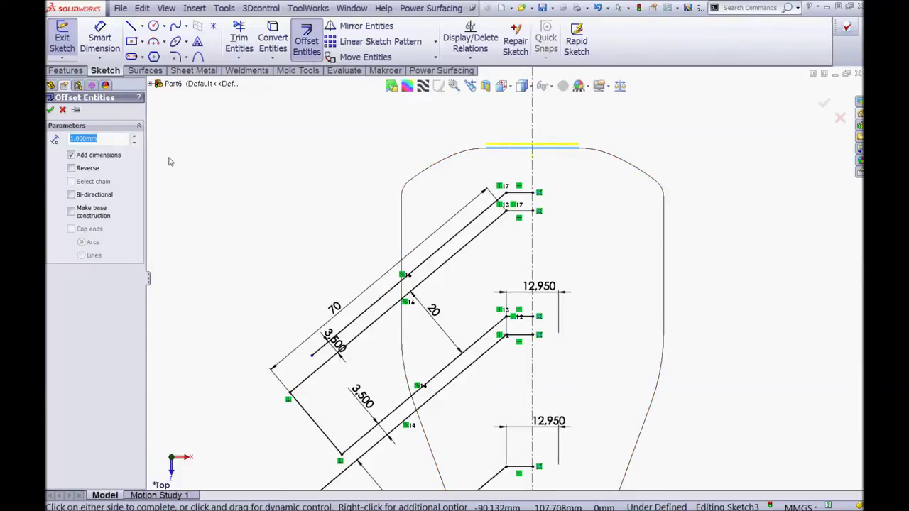
{"action": "left_click", "coordinate": [72, 168]}
{"action": "left_click", "coordinate": [51, 110]}
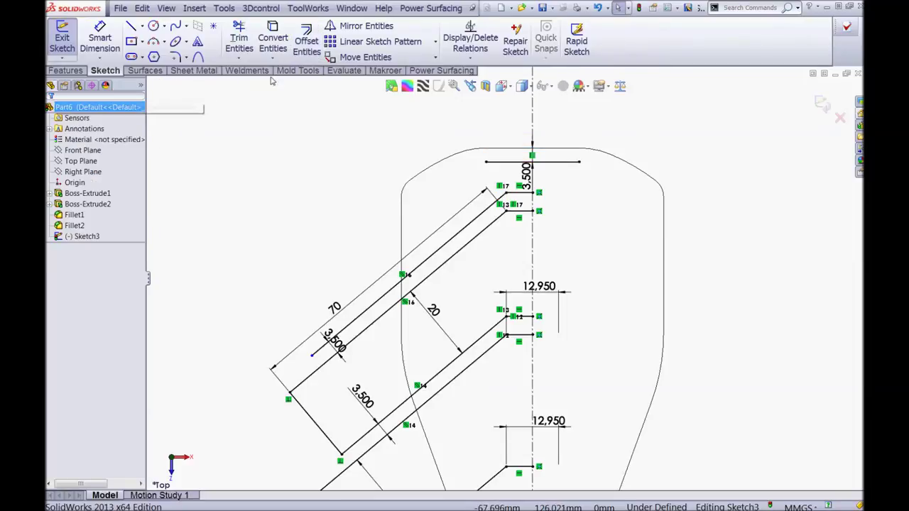
Offset the upper-left arc inward and extend its end onto the slanted slot line
{"action": "left_click", "coordinate": [307, 43]}
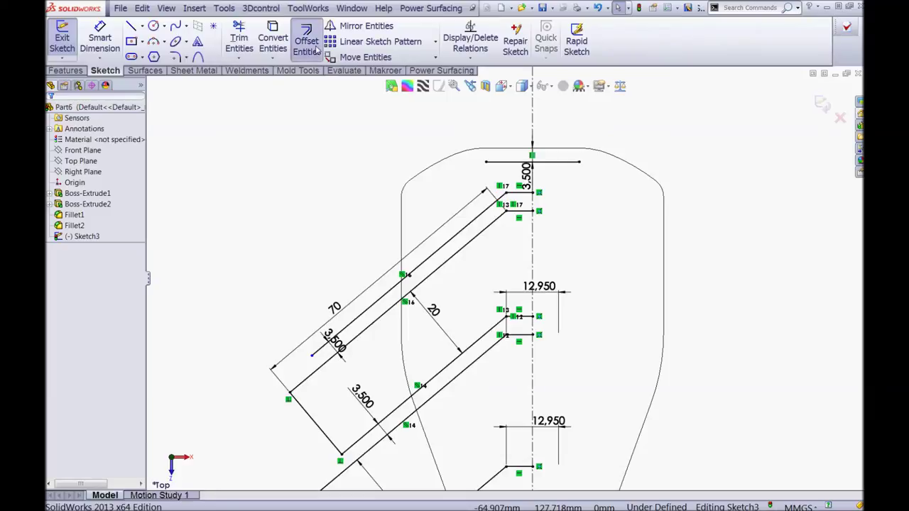
{"action": "left_click", "coordinate": [441, 167]}
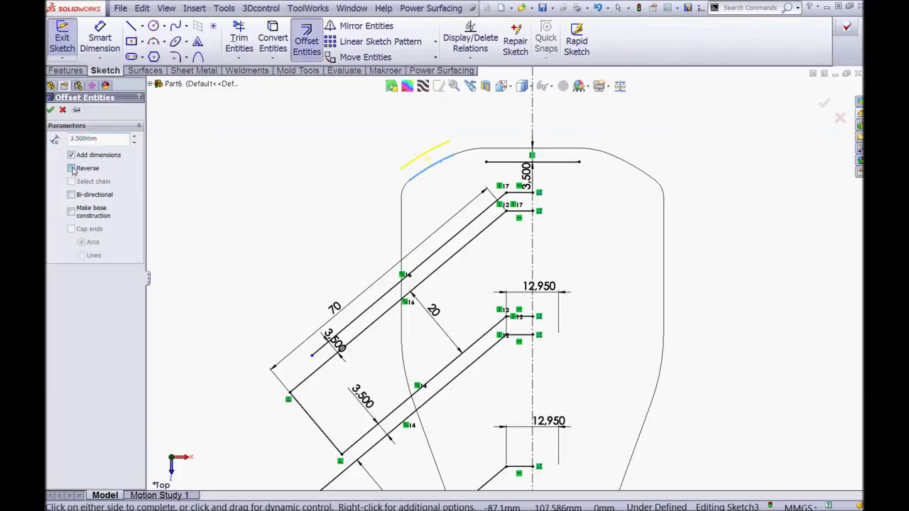
{"action": "left_click", "coordinate": [426, 160]}
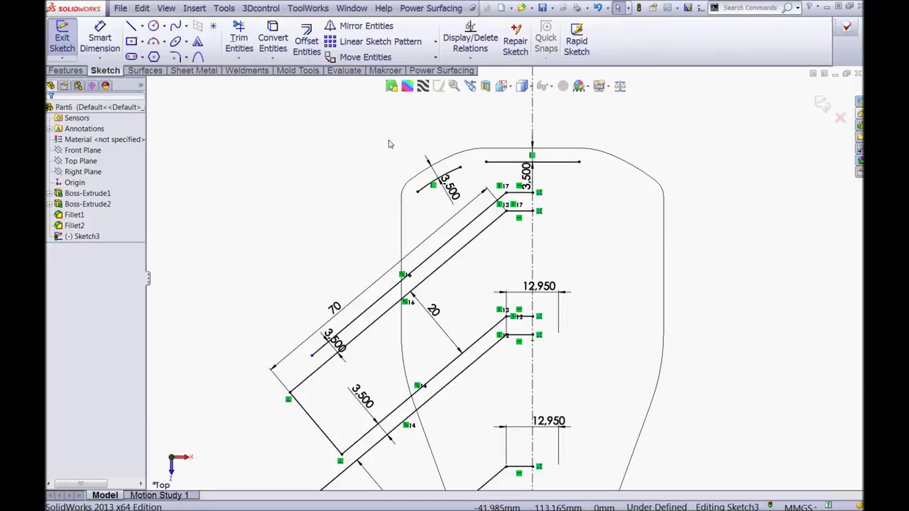
{"action": "left_click", "coordinate": [460, 170]}
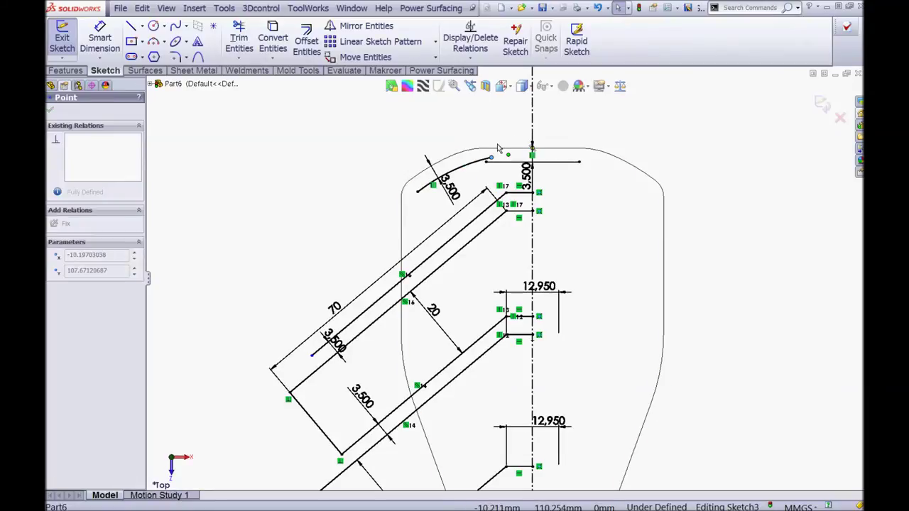
{"action": "left_click_drag", "start_coordinate": [439, 167], "coordinate": [377, 266]}
{"action": "left_click", "coordinate": [353, 144]}
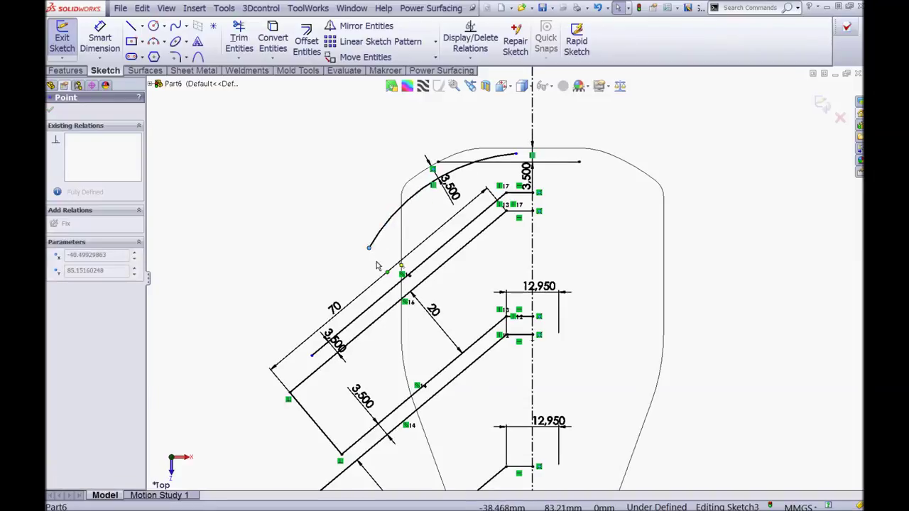
{"action": "left_click", "coordinate": [325, 262]}
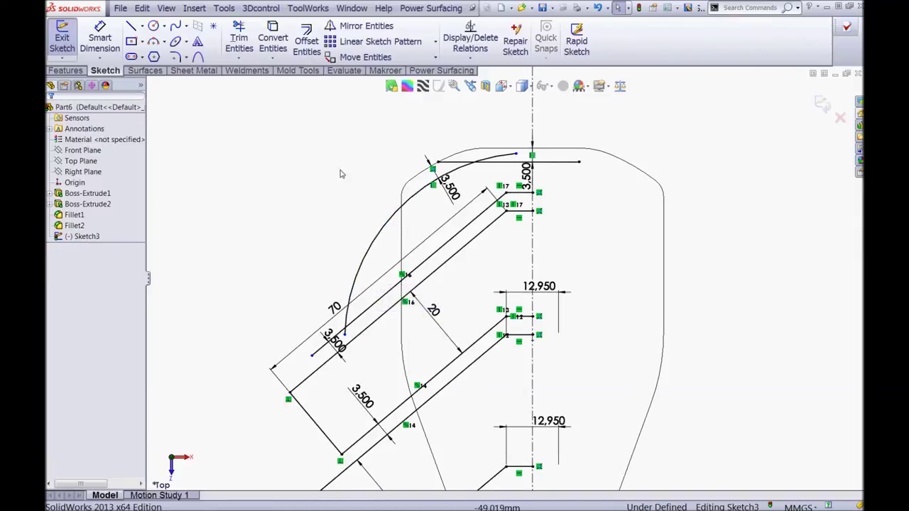
Trim away the short leftover line segment
{"action": "left_click", "coordinate": [243, 44]}
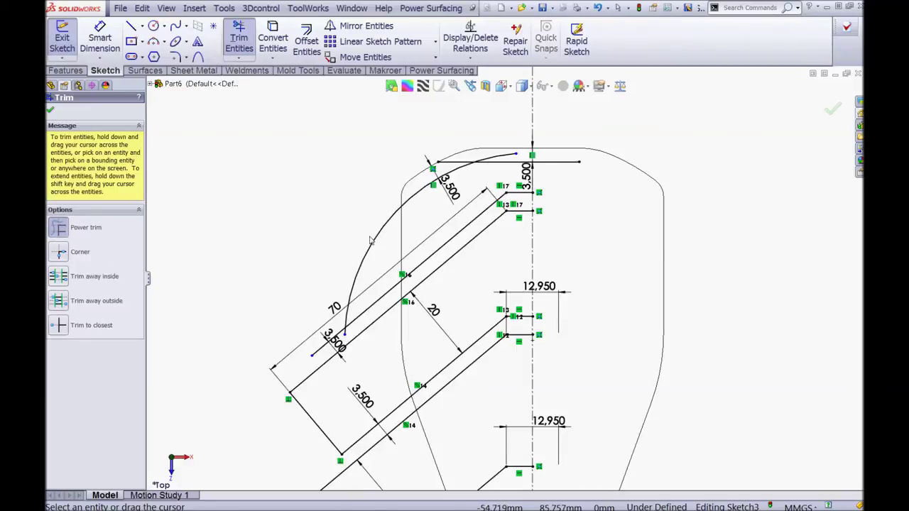
{"action": "scroll", "coordinate": [490, 160], "scroll_direction": "down", "scroll_amount": 4}
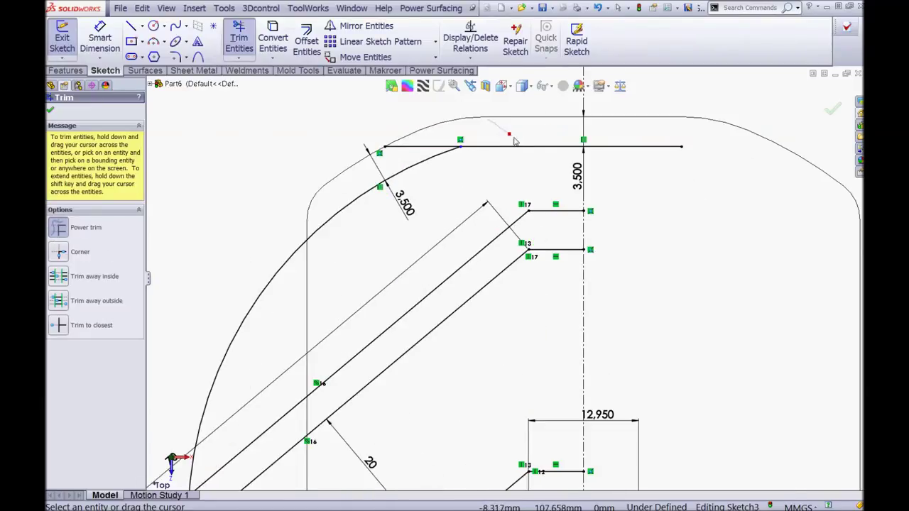
{"action": "scroll", "coordinate": [413, 159], "scroll_direction": "up", "scroll_amount": 2}
{"action": "scroll", "coordinate": [491, 329], "scroll_direction": "down", "scroll_amount": 4}
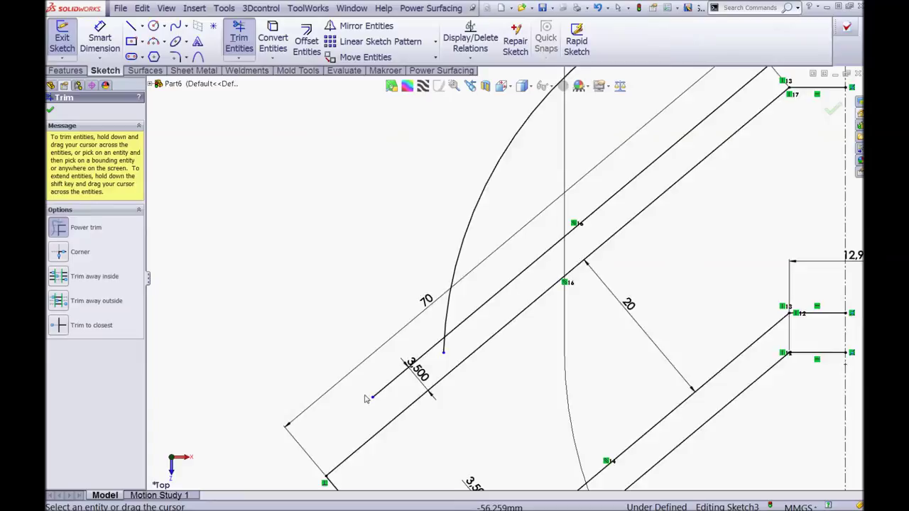
{"action": "left_click_drag", "start_coordinate": [467, 331], "coordinate": [460, 325]}
{"action": "scroll", "coordinate": [507, 345], "scroll_direction": "up", "scroll_amount": 6}
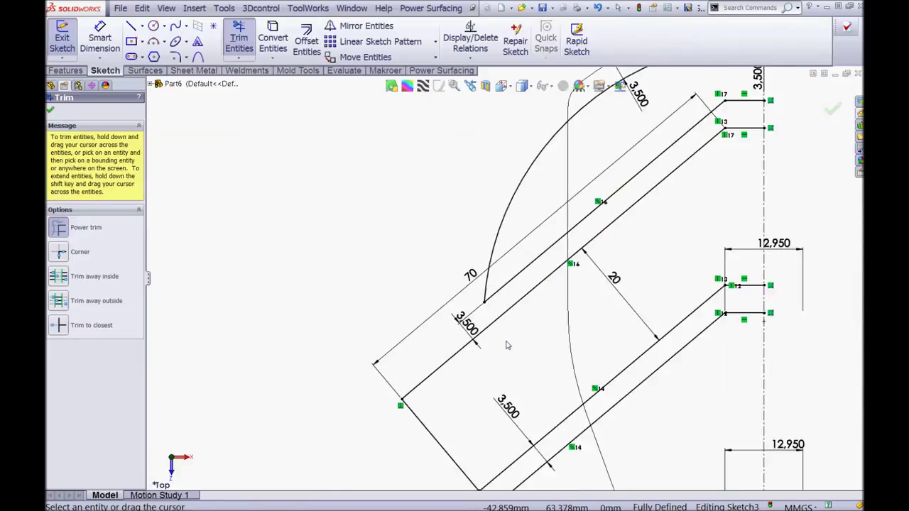
{"action": "scroll", "coordinate": [632, 192], "scroll_direction": "down", "scroll_amount": 3}
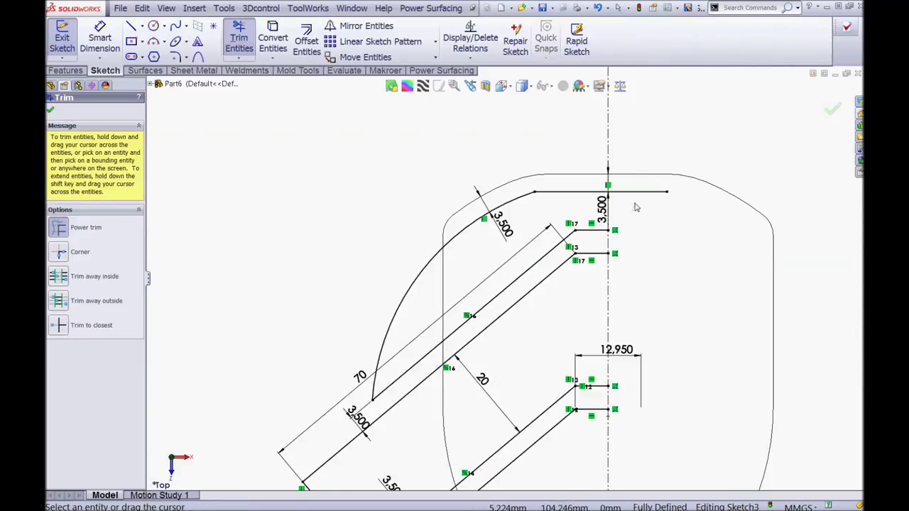
{"action": "key", "text": "Escape"}
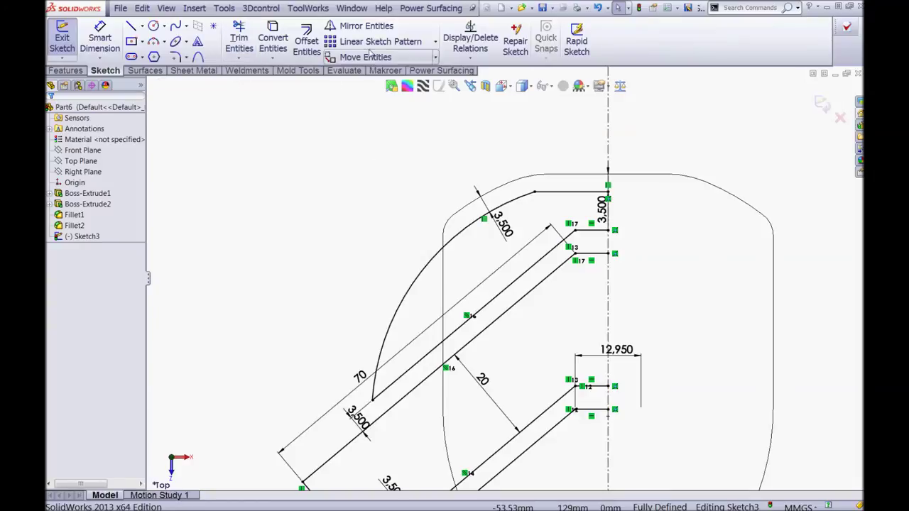
Select the top offset line, offset arc and slot lines for mirroring
{"action": "left_click", "coordinate": [361, 29]}
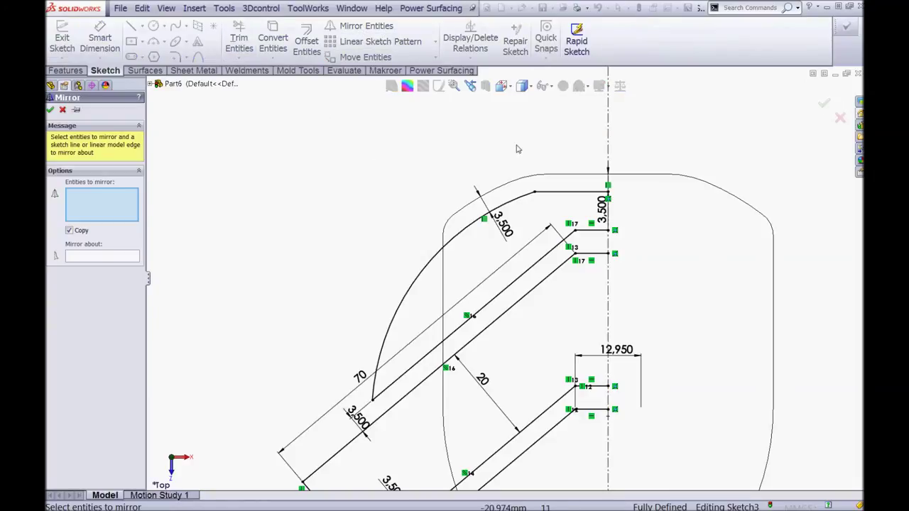
{"action": "left_click", "coordinate": [551, 192]}
{"action": "left_click", "coordinate": [525, 198]}
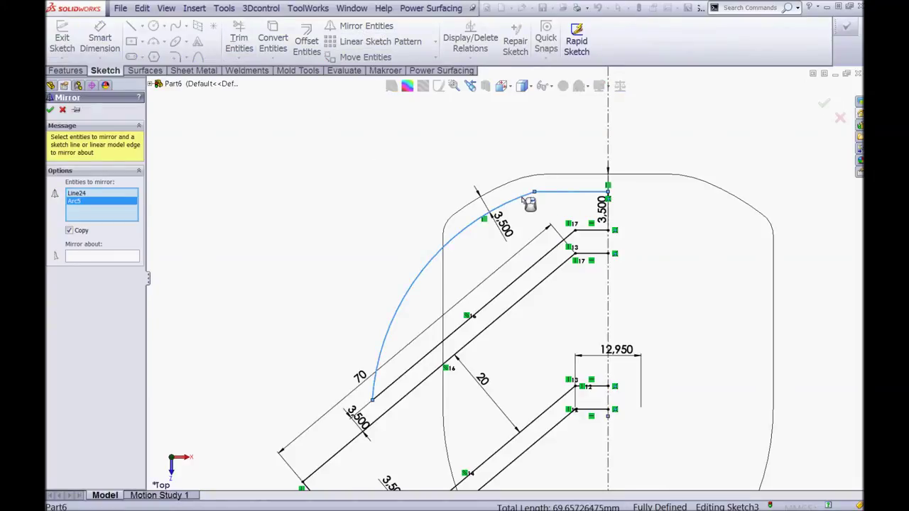
{"action": "left_click", "coordinate": [539, 269]}
{"action": "left_click", "coordinate": [593, 230]}
{"action": "left_click", "coordinate": [594, 253]}
{"action": "left_click", "coordinate": [568, 267]}
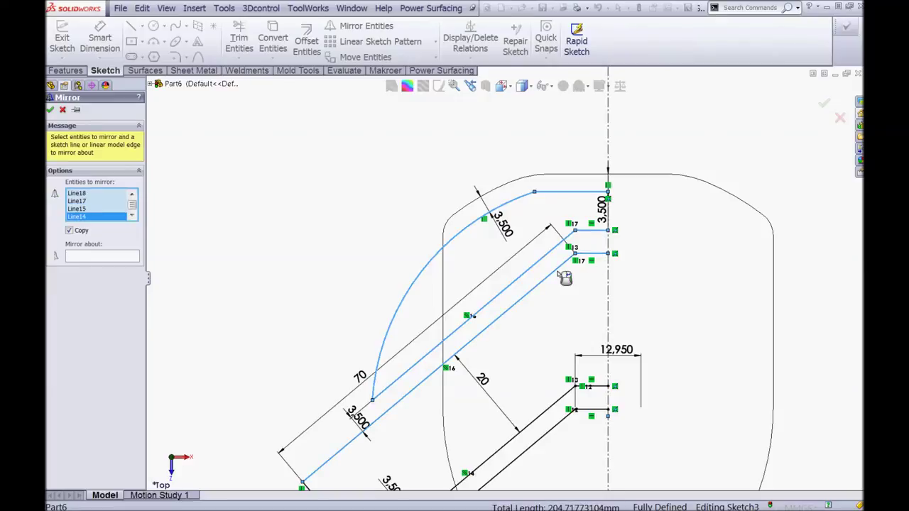
{"action": "scroll", "coordinate": [565, 278], "scroll_direction": "up", "scroll_amount": 2}
{"action": "scroll", "coordinate": [447, 436], "scroll_direction": "down", "scroll_amount": 5}
{"action": "left_click", "coordinate": [455, 338]}
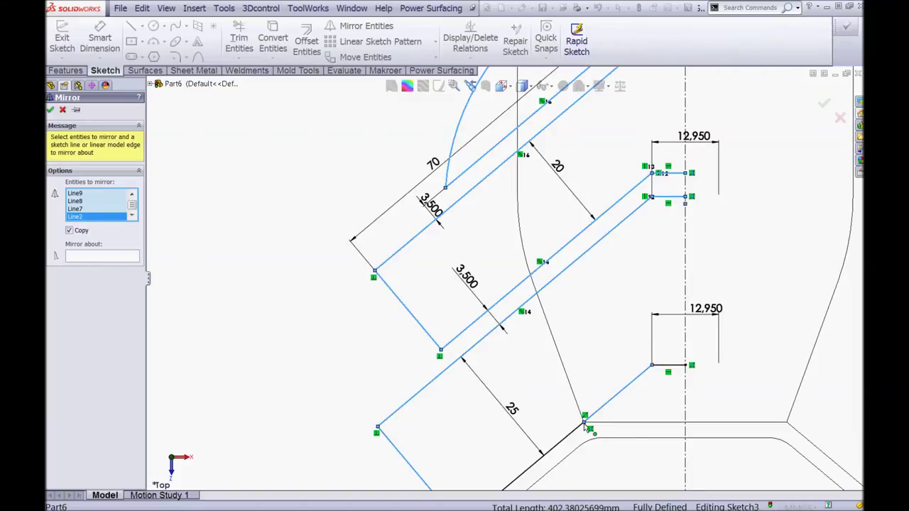
Mirror the selected geometry about the vertical centerline
{"action": "left_click", "coordinate": [78, 259]}
{"action": "key", "text": "z"}
{"action": "left_click", "coordinate": [609, 166]}
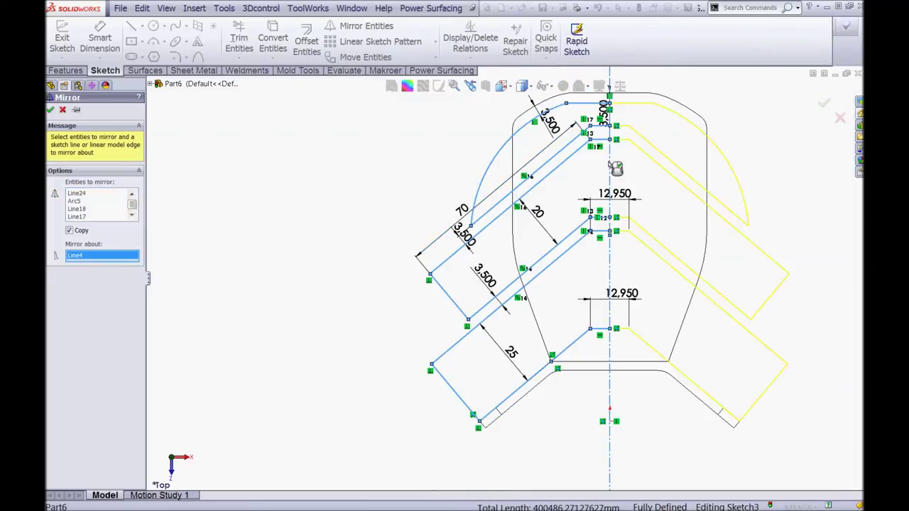
{"action": "left_click", "coordinate": [50, 110]}
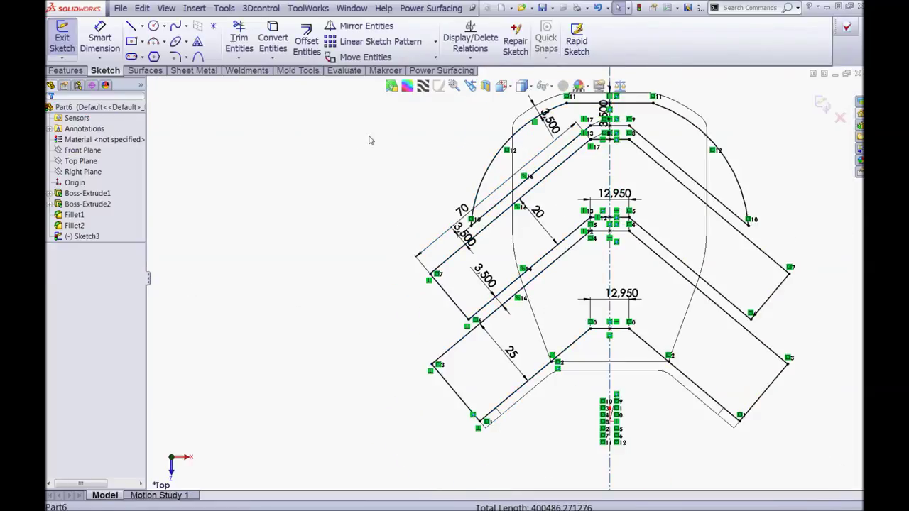
{"action": "scroll", "coordinate": [607, 225], "scroll_direction": "up", "scroll_amount": 3}
{"action": "scroll", "coordinate": [607, 224], "scroll_direction": "down", "scroll_amount": 3}
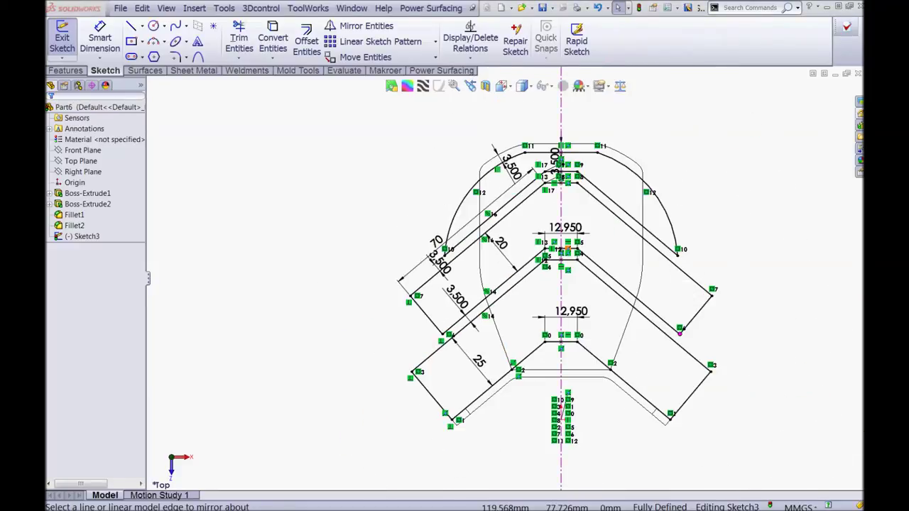
Cut-extrude Sketch3 26 mm Mid Plane through the body
{"action": "left_click", "coordinate": [65, 71]}
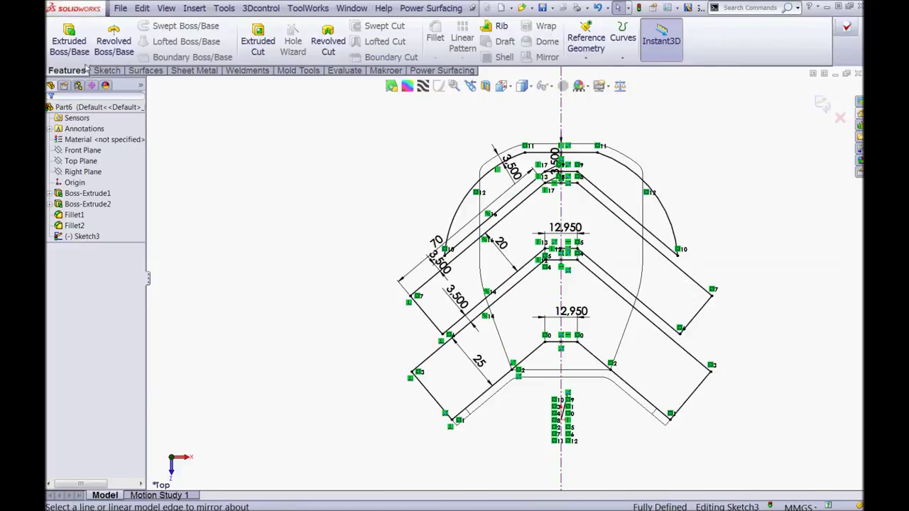
{"action": "left_click", "coordinate": [259, 44]}
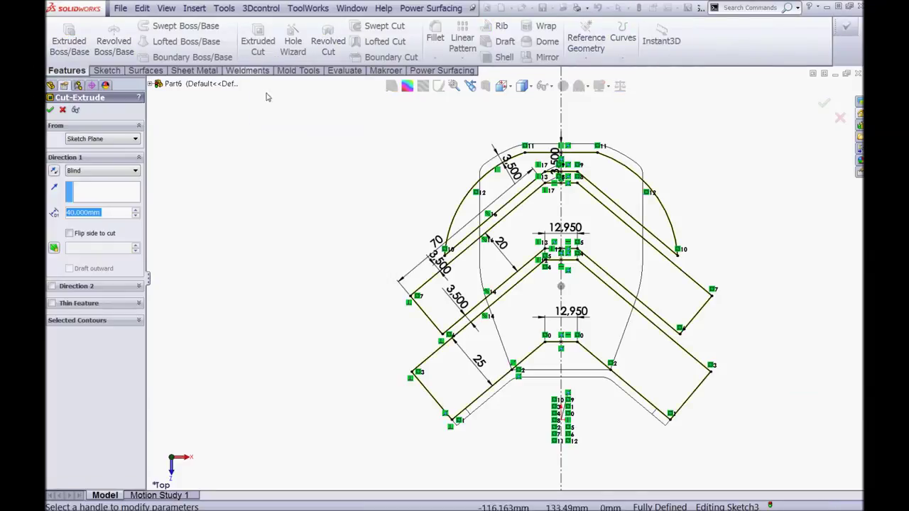
{"action": "left_click", "coordinate": [98, 174]}
{"action": "left_click", "coordinate": [86, 236]}
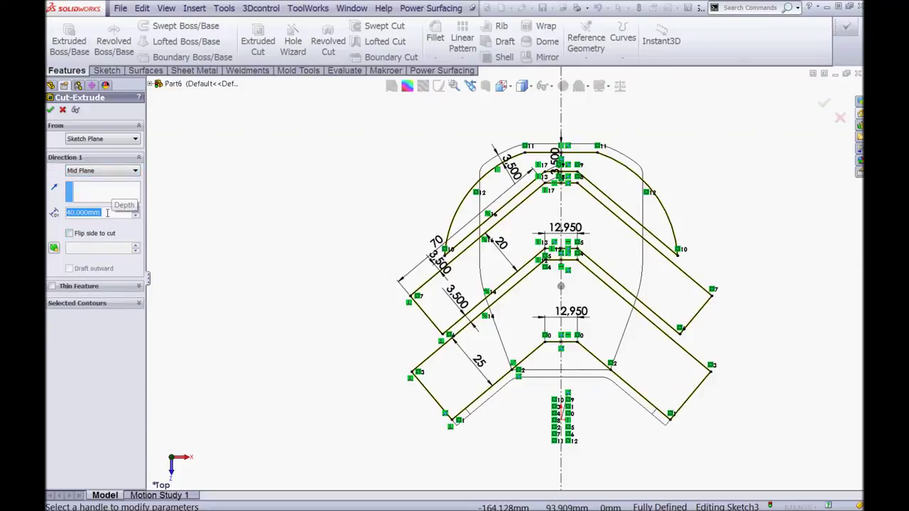
{"action": "type", "text": "26"}
{"action": "key", "text": "Return"}
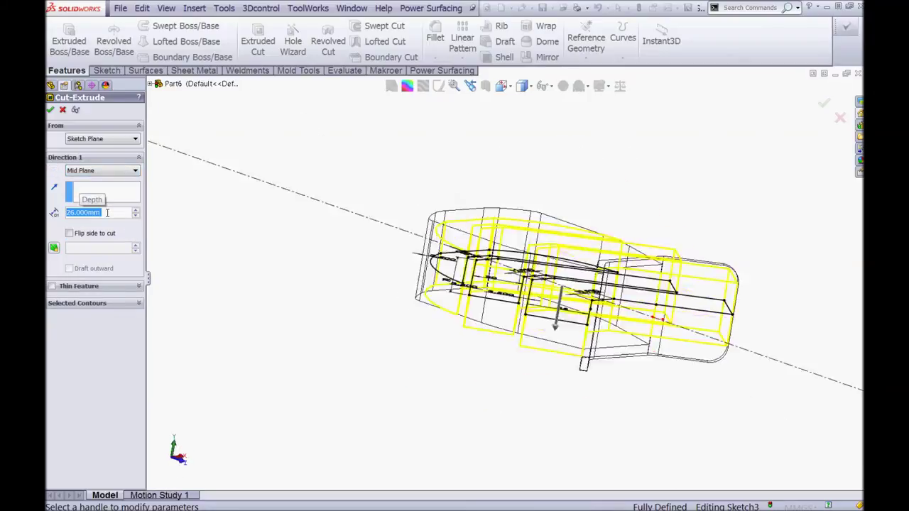
{"action": "left_click", "coordinate": [51, 110]}
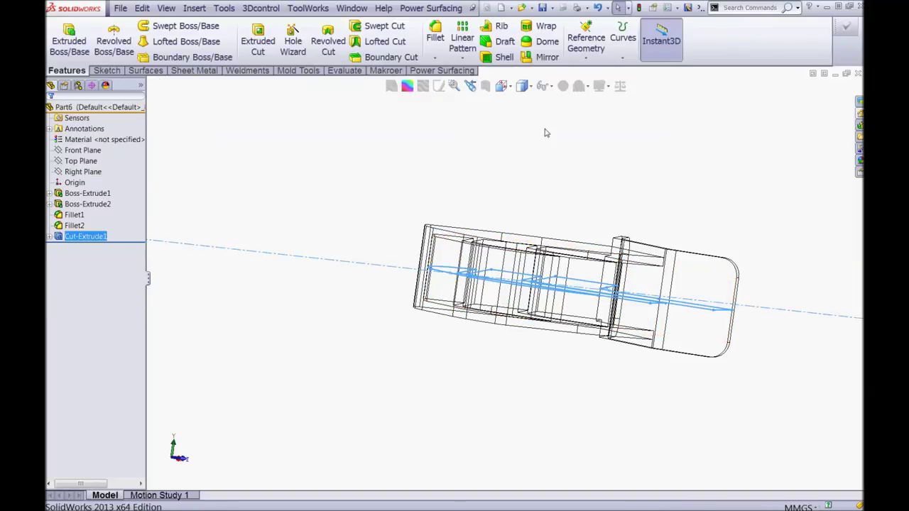
Switch the display to Shaded With Edges and select the Front Plane
{"action": "left_click", "coordinate": [527, 86]}
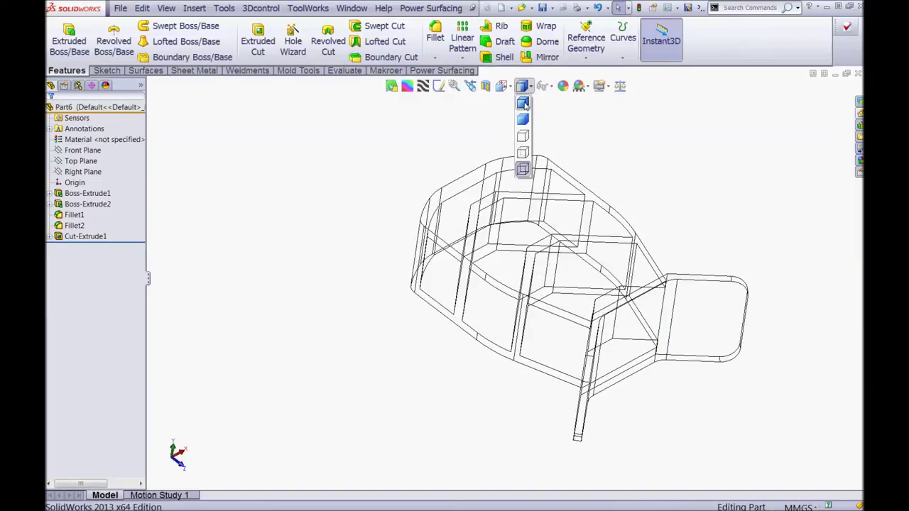
{"action": "left_click", "coordinate": [524, 104]}
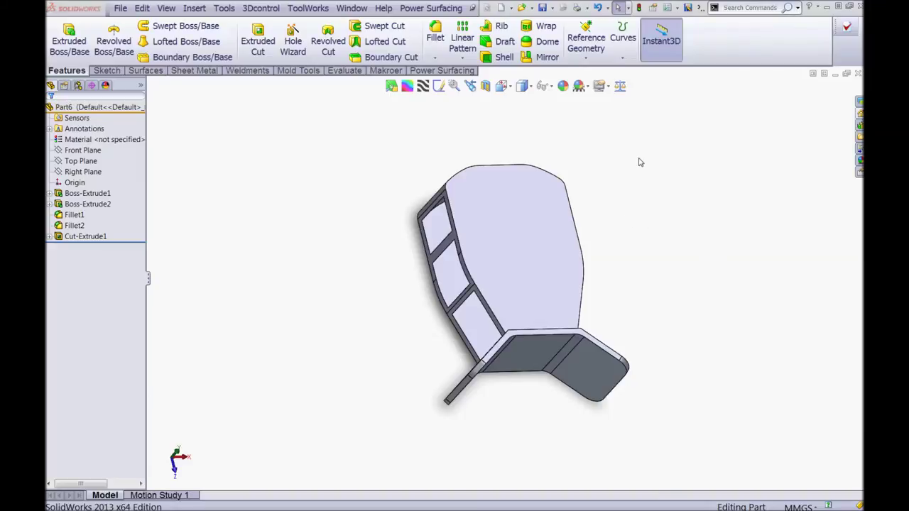
{"action": "left_click", "coordinate": [77, 151]}
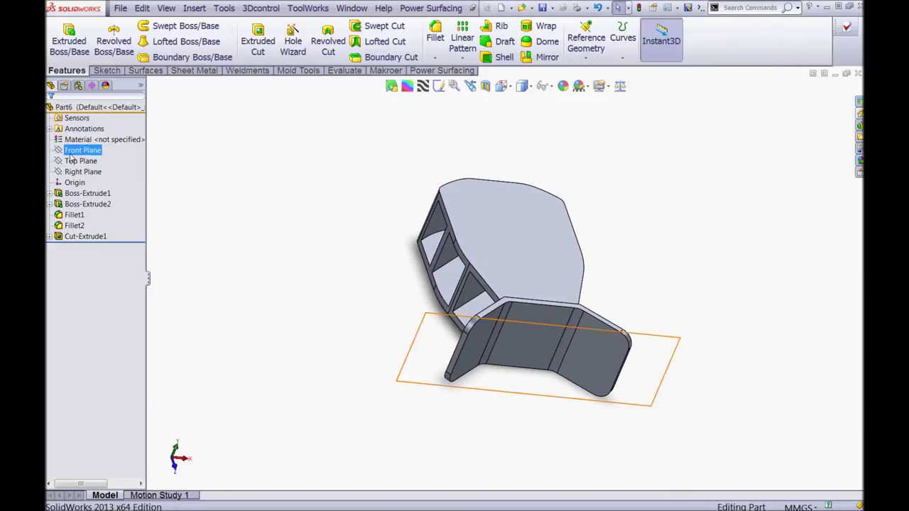
Sketch a 12.95 mm diameter circle at the origin on the Front Plane
{"action": "left_click", "coordinate": [75, 145]}
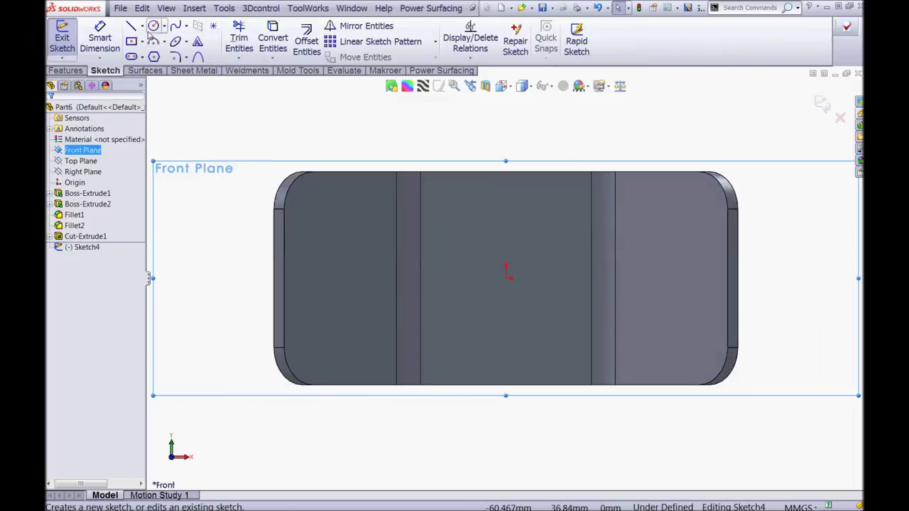
{"action": "left_click", "coordinate": [152, 27]}
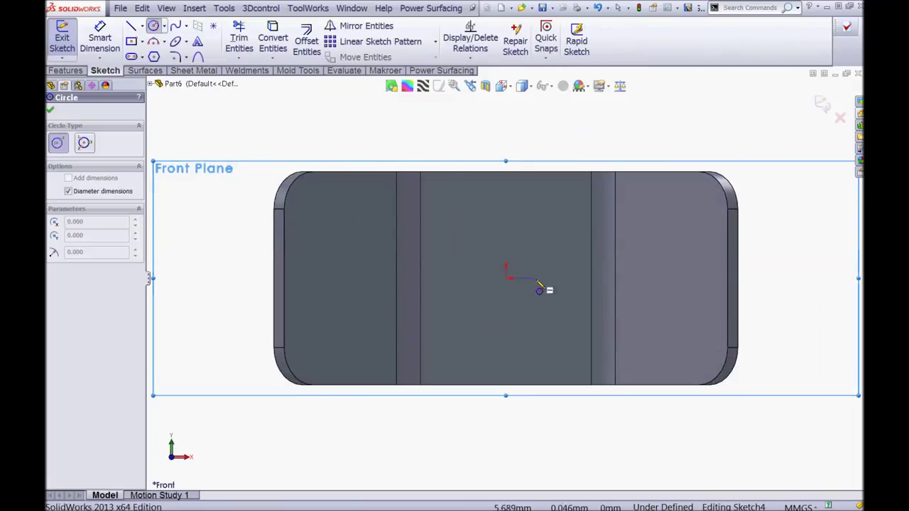
{"action": "left_click", "coordinate": [508, 281]}
{"action": "left_click", "coordinate": [485, 234]}
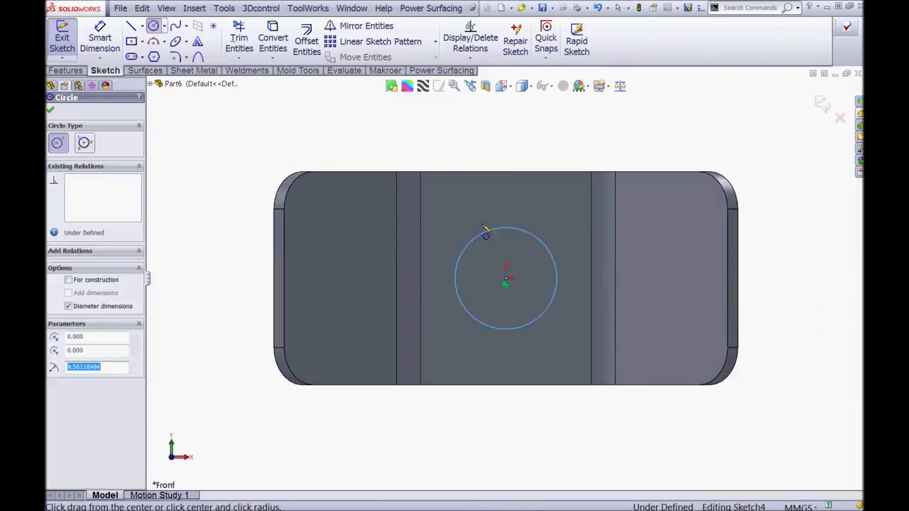
{"action": "left_click", "coordinate": [112, 33]}
{"action": "left_click", "coordinate": [508, 229]}
{"action": "left_click", "coordinate": [510, 204]}
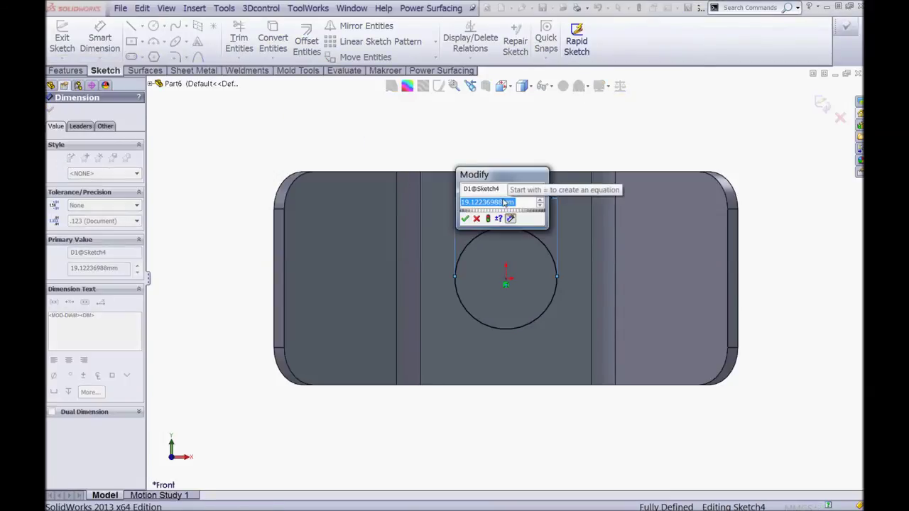
{"action": "type", "text": "12.95"}
{"action": "key", "text": "Return"}
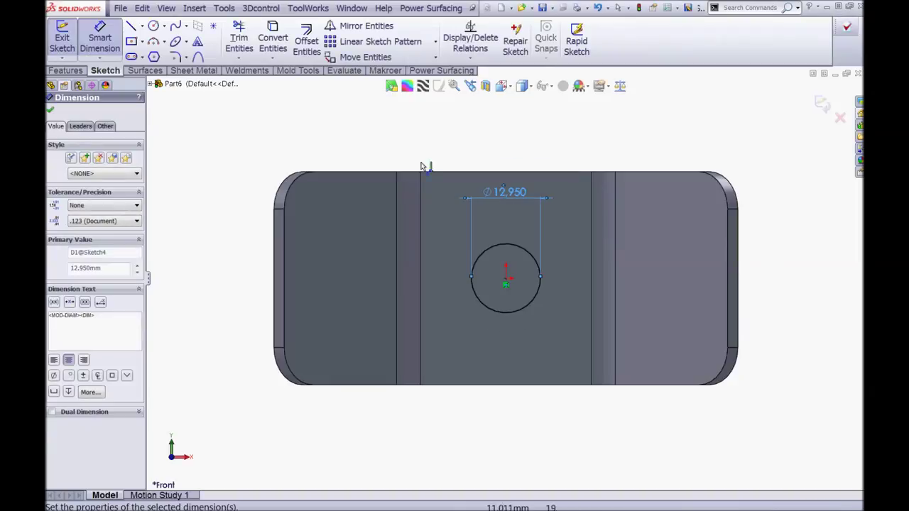
Cut-extrude the circle Through All to make the hole
{"action": "left_click", "coordinate": [69, 72]}
{"action": "left_click", "coordinate": [257, 43]}
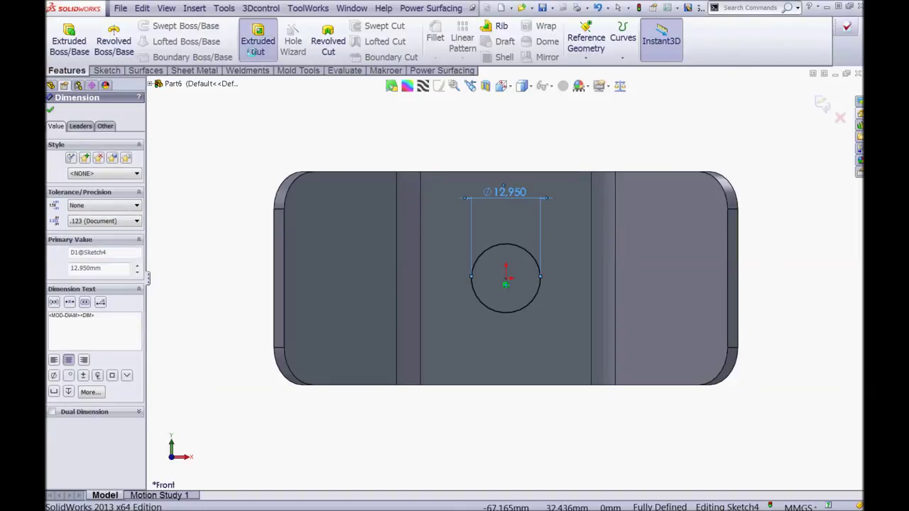
{"action": "left_click", "coordinate": [100, 171]}
{"action": "left_click", "coordinate": [84, 188]}
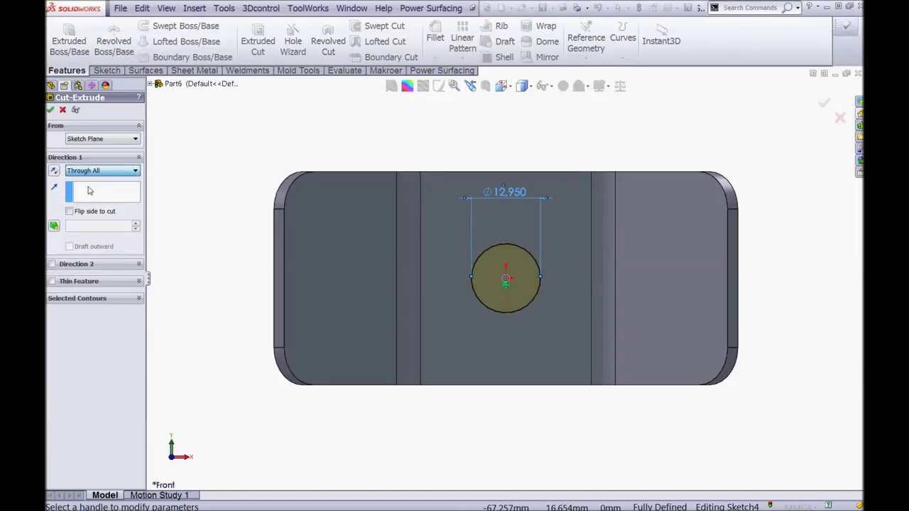
{"action": "left_click", "coordinate": [50, 111]}
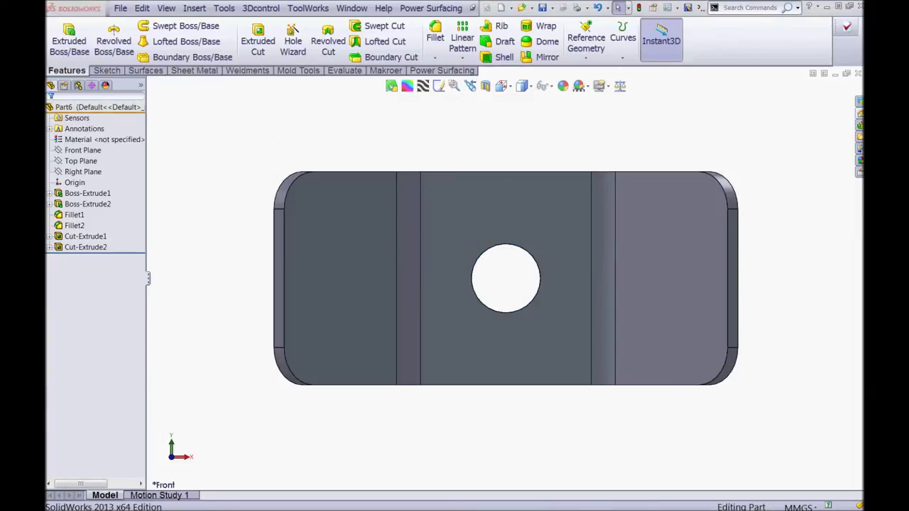
Sketch a circle on the flange face centred on the hole and dimension it Ø32
{"action": "middle_click_drag", "start_coordinate": [592, 177], "coordinate": [533, 286]}
{"action": "left_click", "coordinate": [533, 287]}
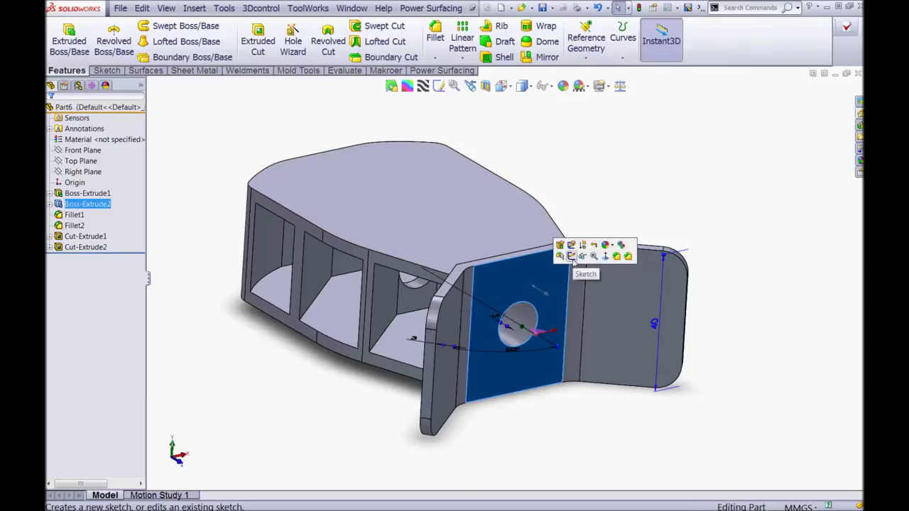
{"action": "left_click", "coordinate": [572, 257]}
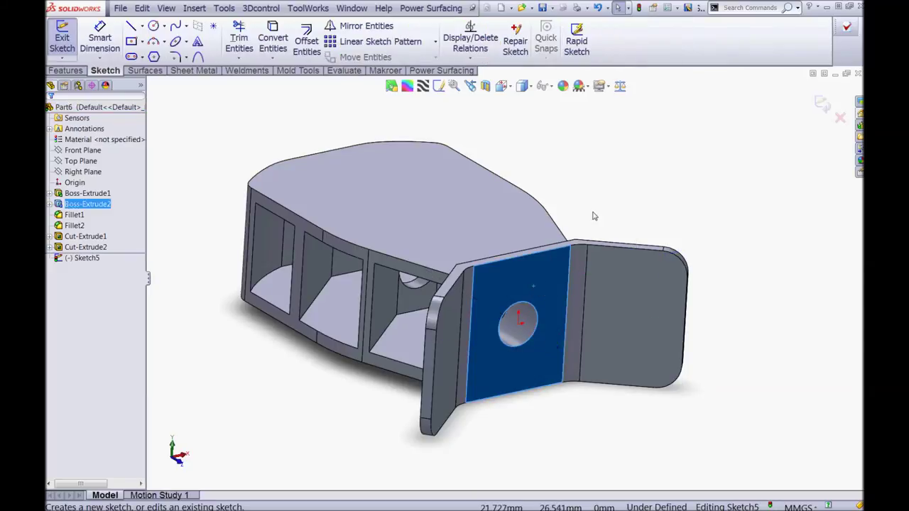
{"action": "left_click", "coordinate": [152, 26]}
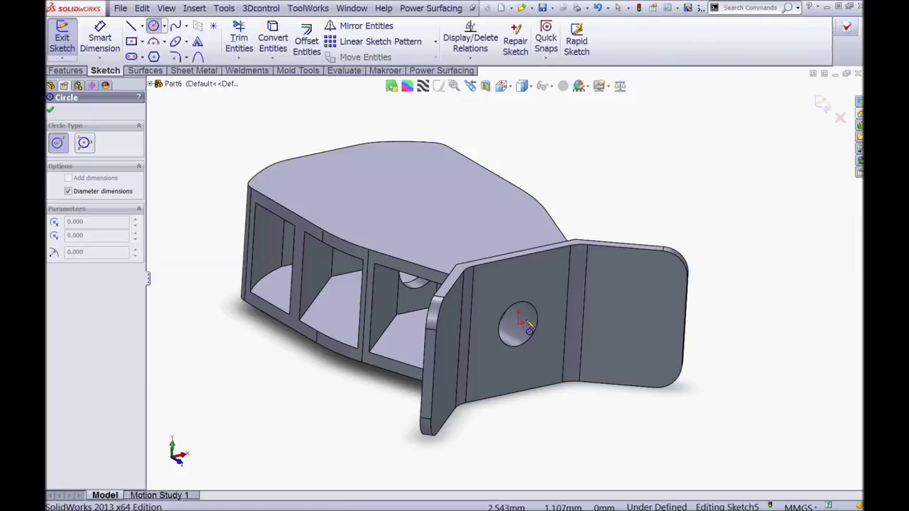
{"action": "left_click", "coordinate": [519, 324]}
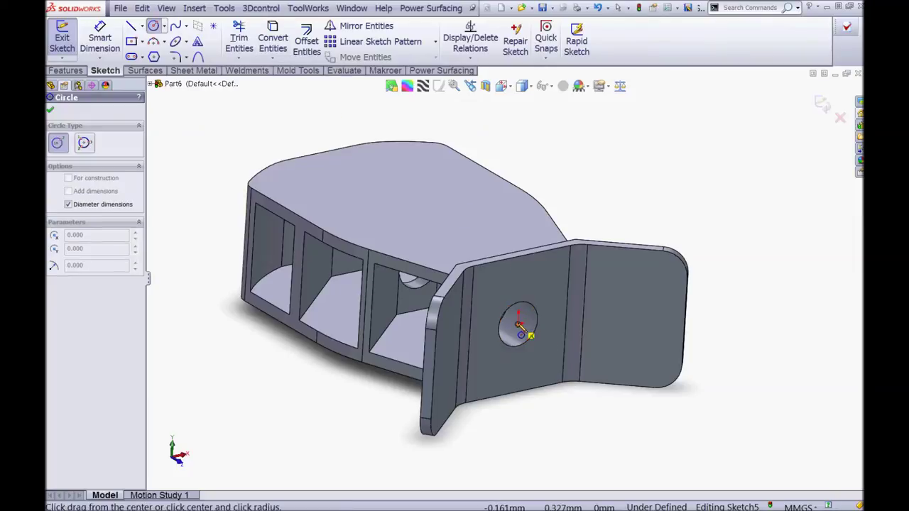
{"action": "left_click", "coordinate": [521, 276]}
{"action": "left_click", "coordinate": [99, 42]}
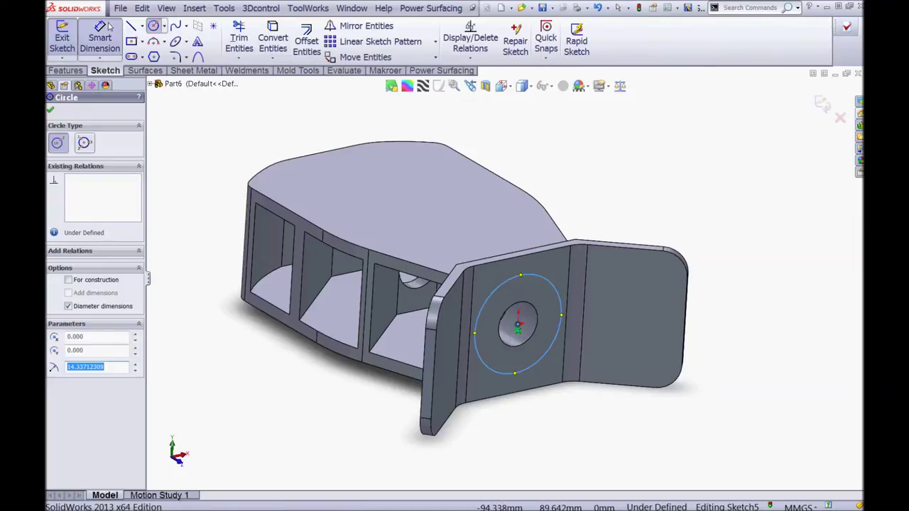
{"action": "left_click", "coordinate": [510, 286]}
{"action": "left_click", "coordinate": [604, 197]}
{"action": "type", "text": "32"}
{"action": "key", "text": "Return"}
{"action": "left_click", "coordinate": [547, 116]}
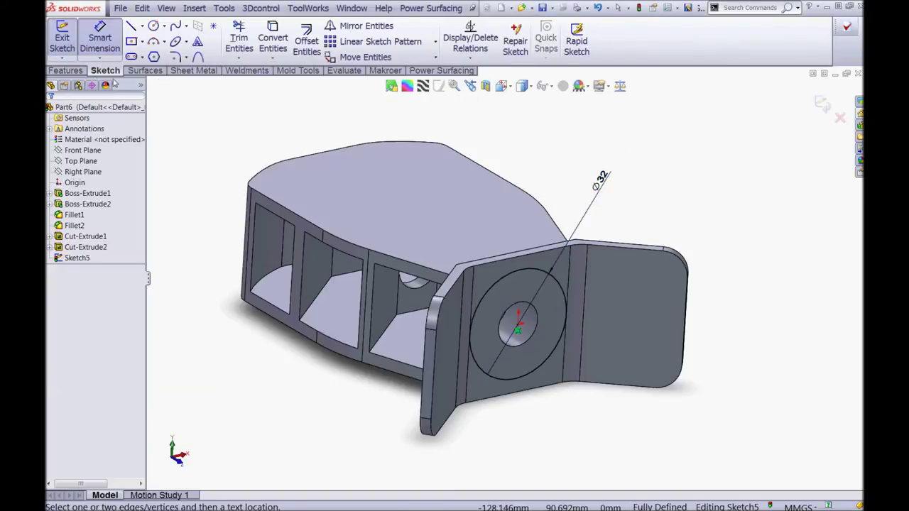
Extrude the Ø32 circle 20 mm as Boss-Extrude3
{"action": "left_click", "coordinate": [71, 71]}
{"action": "left_click", "coordinate": [80, 54]}
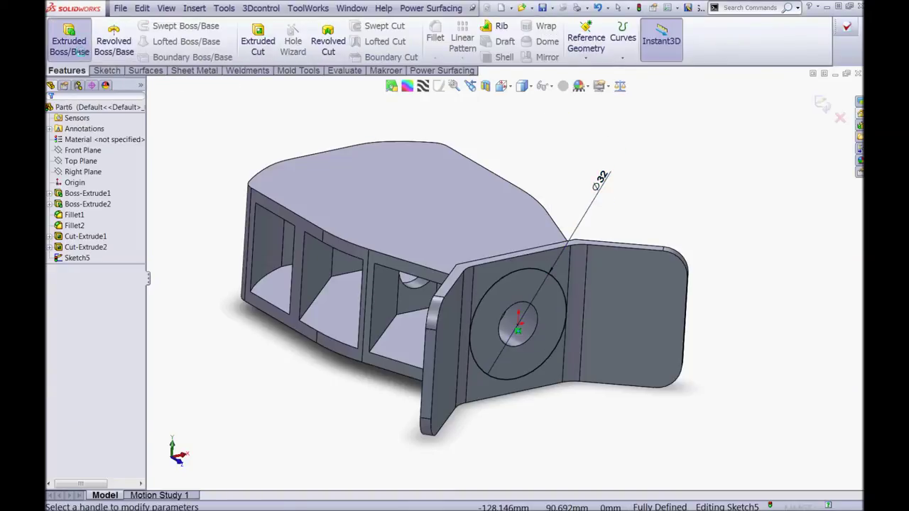
{"action": "type", "text": "20"}
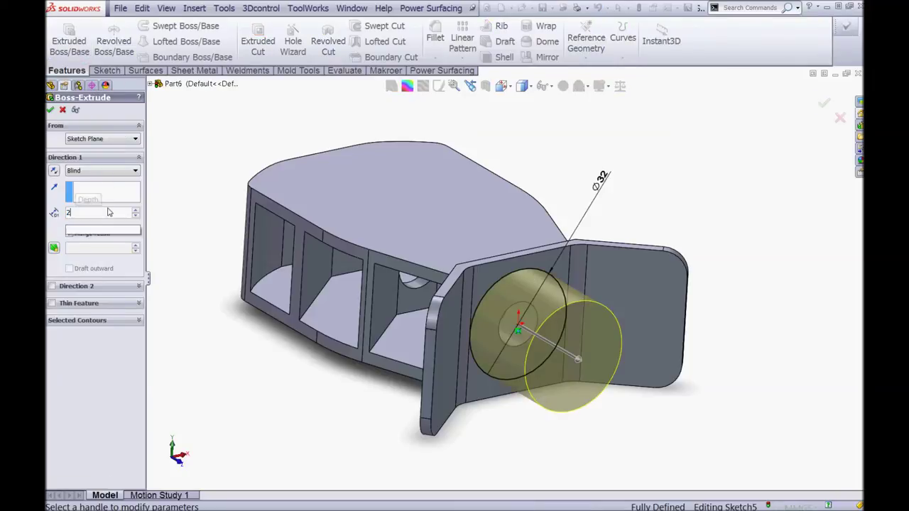
{"action": "key", "text": "Return"}
{"action": "left_click", "coordinate": [51, 109]}
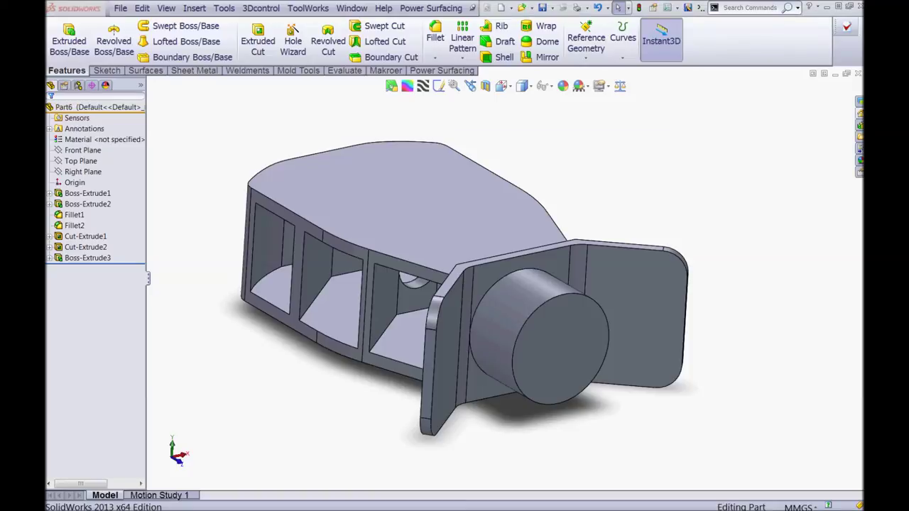
Set up a 1-14 tapped hole with 20 mm depth in the Hole Wizard
{"action": "left_click", "coordinate": [292, 53]}
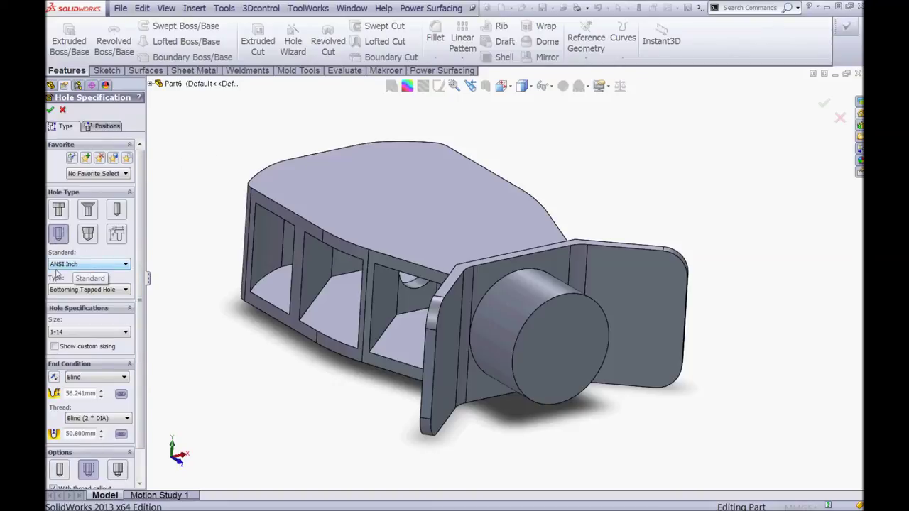
{"action": "left_click", "coordinate": [73, 332]}
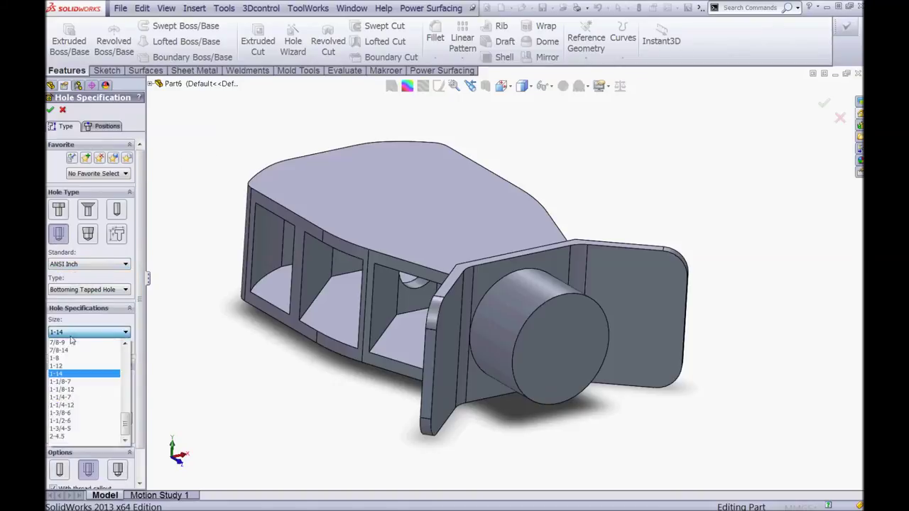
{"action": "left_click", "coordinate": [64, 374]}
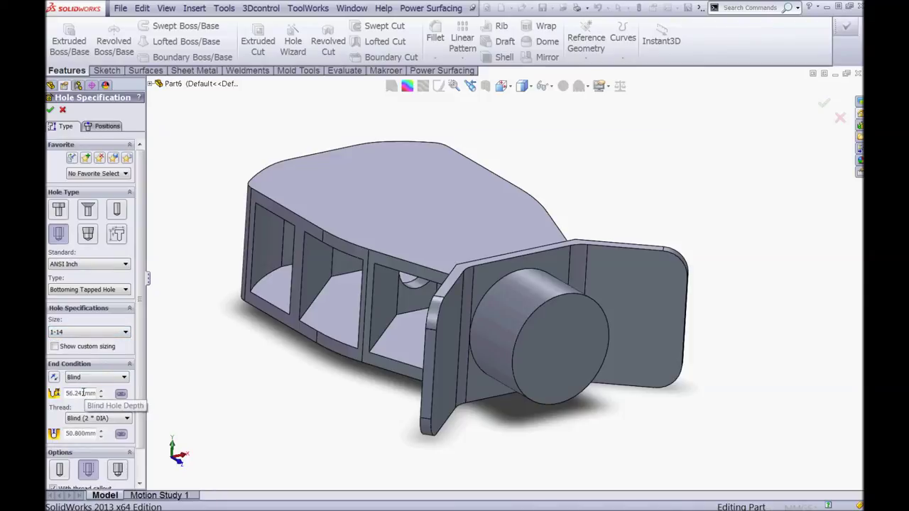
{"action": "double_click", "coordinate": [84, 393]}
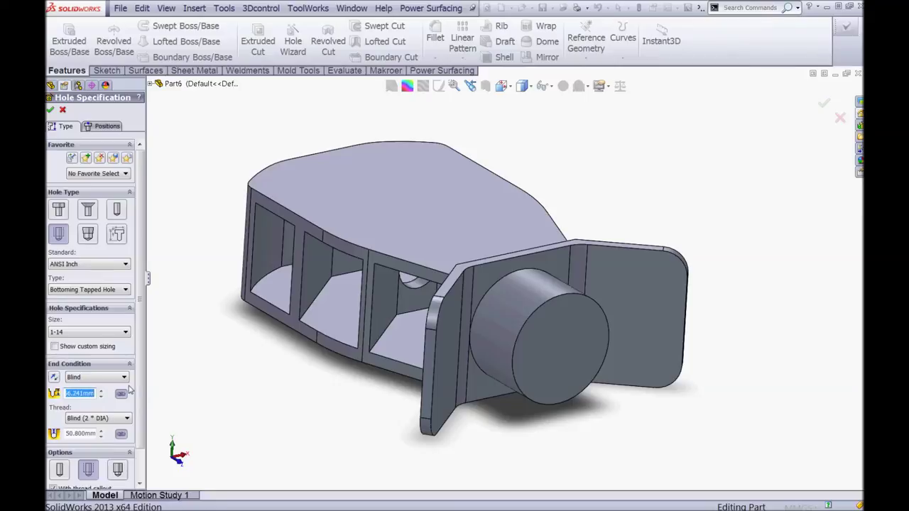
{"action": "key", "text": "Return"}
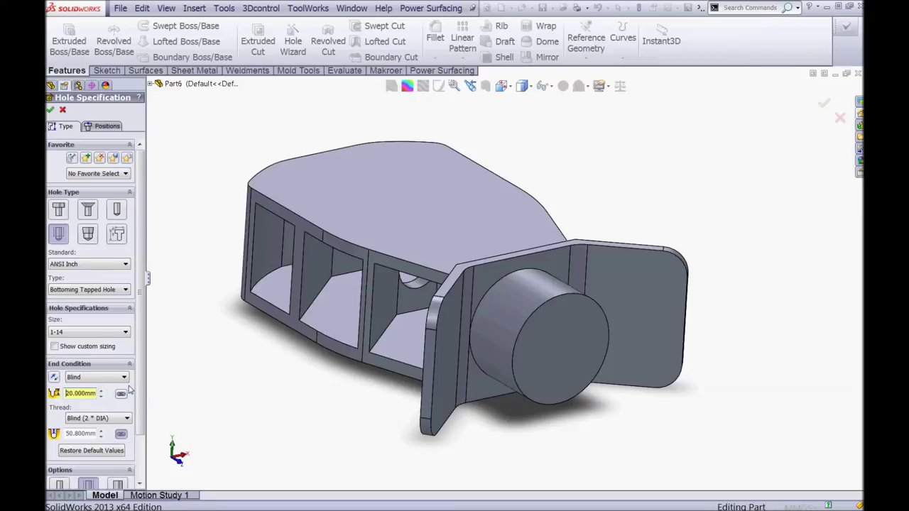
Place the hole on the boss end face, concentric with the boss edge
{"action": "left_click", "coordinate": [102, 127]}
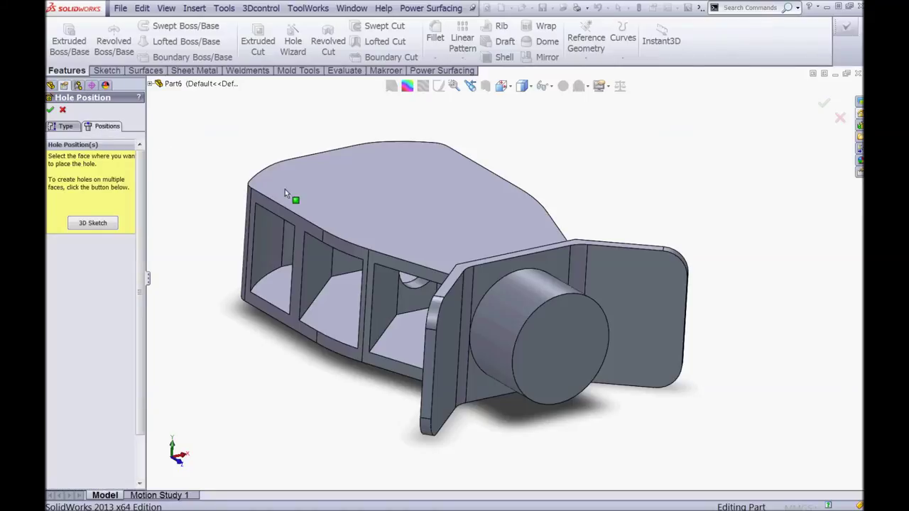
{"action": "left_click", "coordinate": [576, 335]}
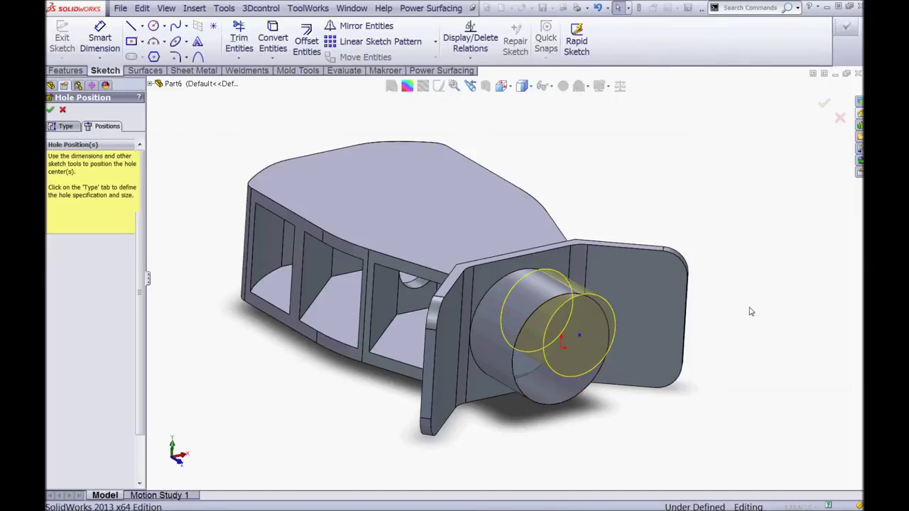
{"action": "left_click", "coordinate": [535, 317]}
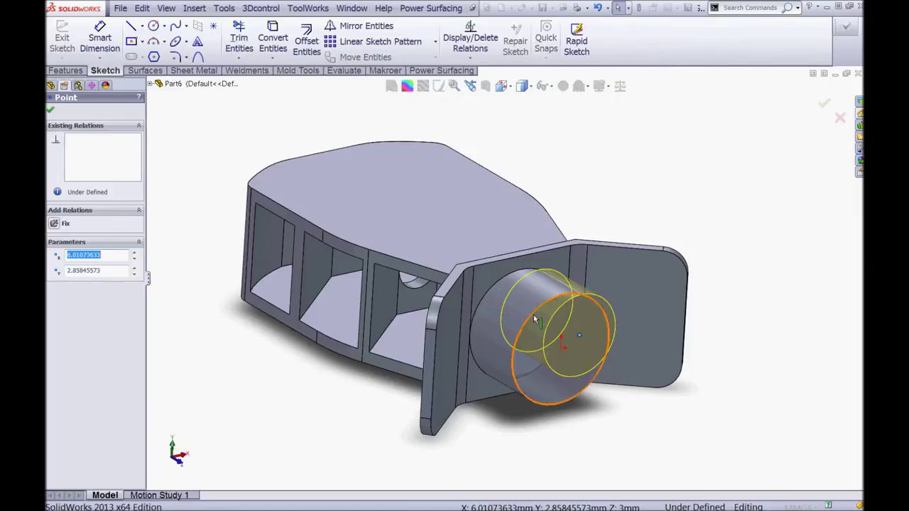
{"action": "left_click", "coordinate": [545, 327], "text": "ctrl"}
{"action": "left_click", "coordinate": [561, 274]}
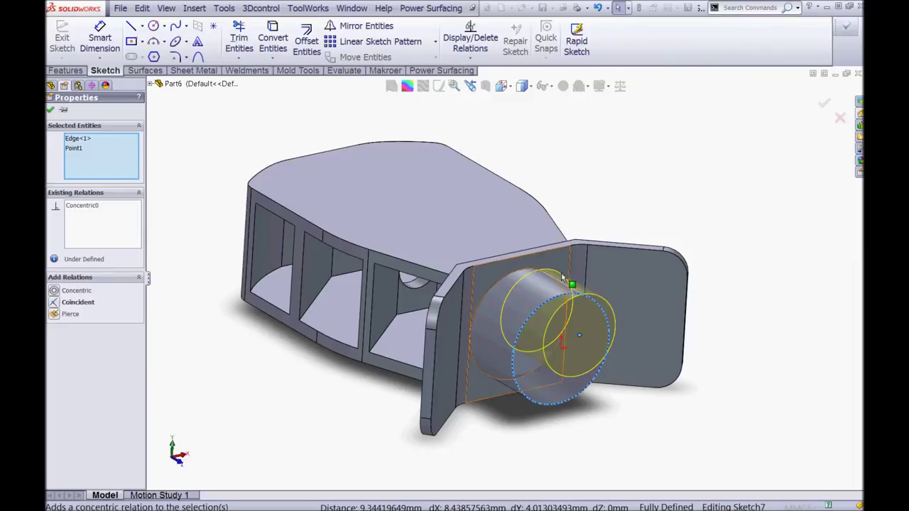
{"action": "left_click", "coordinate": [50, 110]}
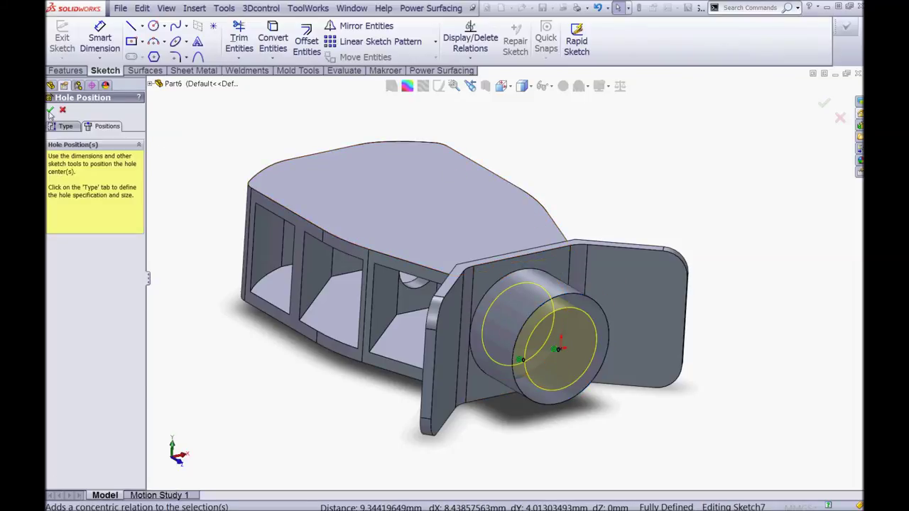
{"action": "left_click", "coordinate": [51, 110]}
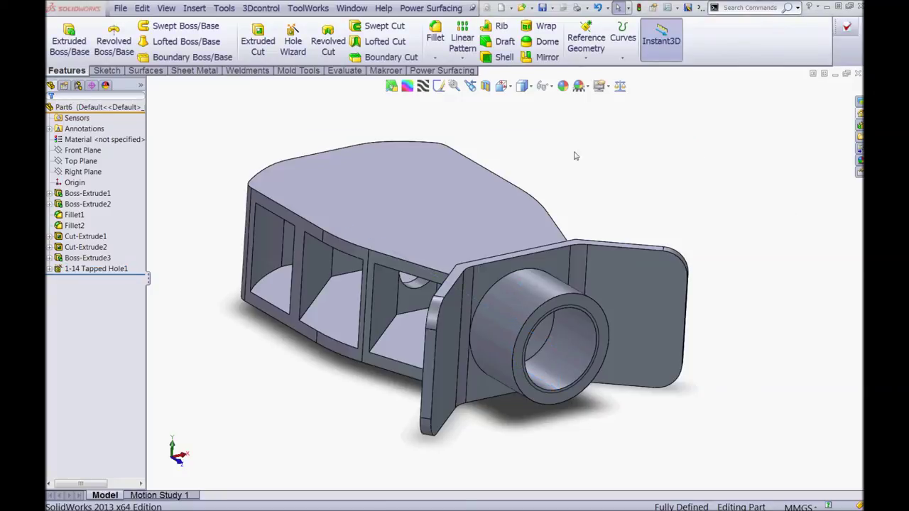
Chamfer the boss end face 1 mm × 45° as Chamfer1
{"action": "left_click", "coordinate": [436, 61]}
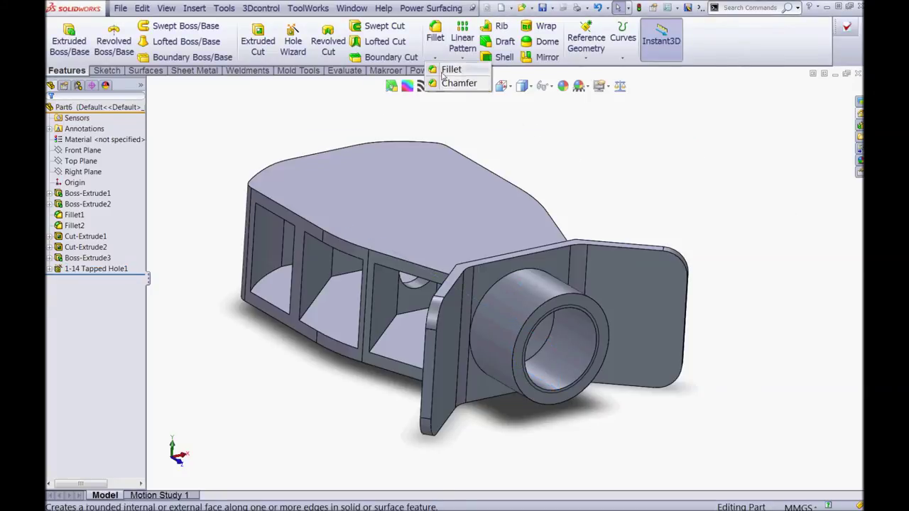
{"action": "left_click", "coordinate": [448, 84]}
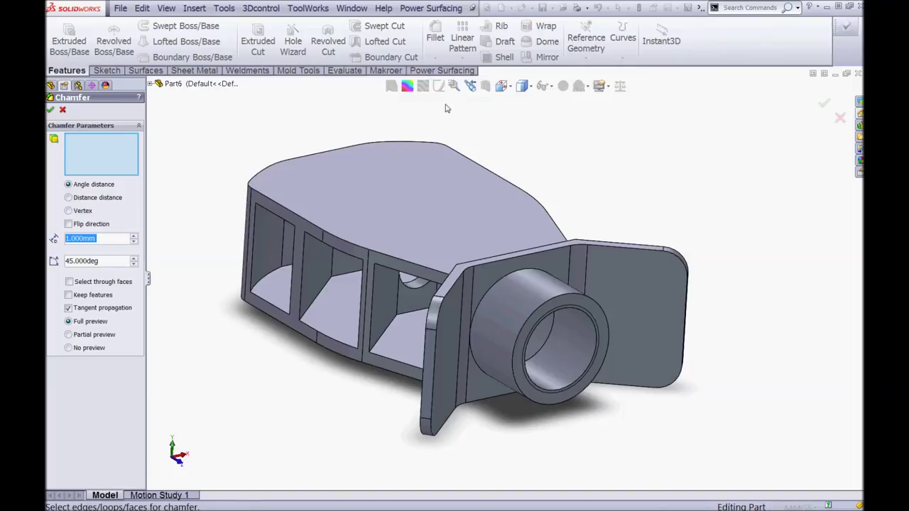
{"action": "left_click", "coordinate": [573, 307]}
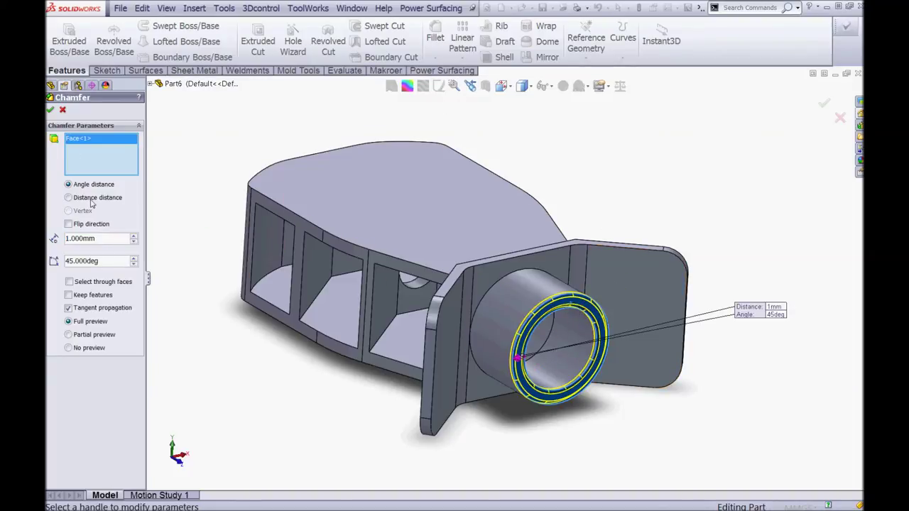
{"action": "left_click", "coordinate": [50, 111]}
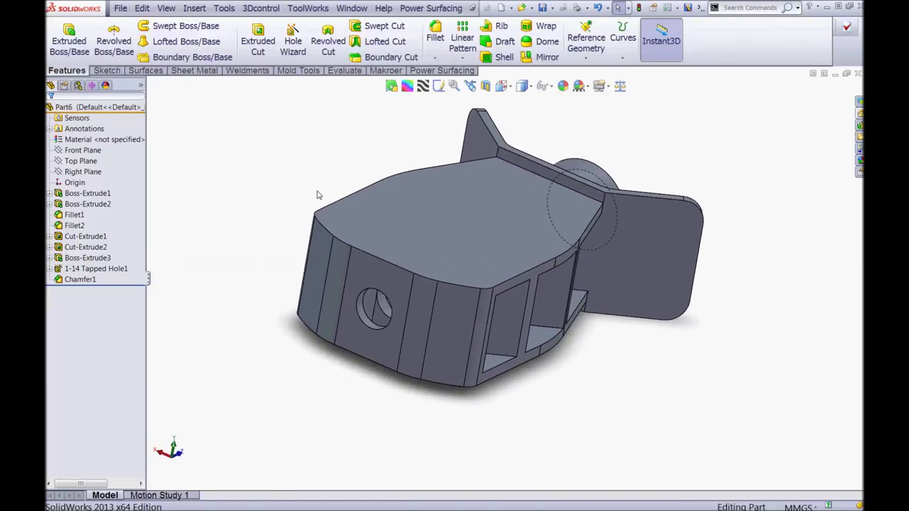
Sketch a Ø21 circle around the hole on the rear face
{"action": "left_click", "coordinate": [370, 280]}
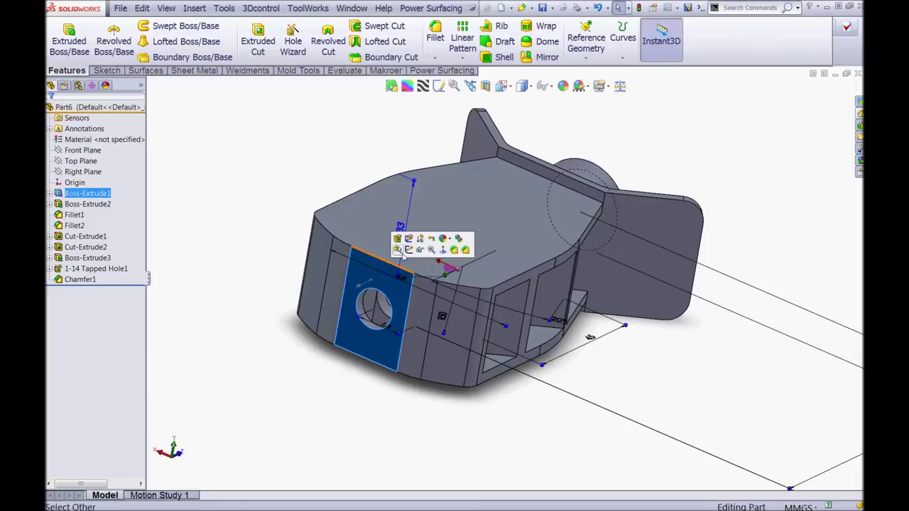
{"action": "left_click", "coordinate": [409, 251]}
{"action": "left_click", "coordinate": [153, 26]}
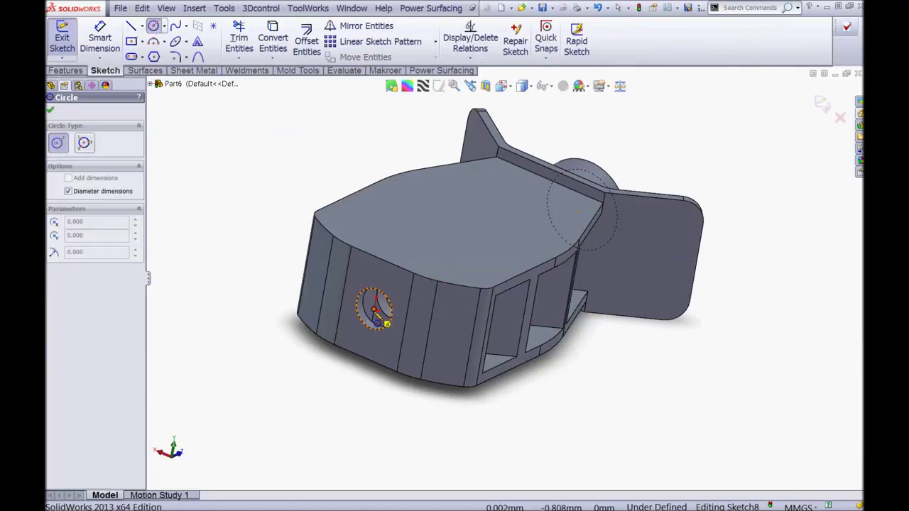
{"action": "left_click", "coordinate": [374, 307]}
{"action": "left_click", "coordinate": [380, 275]}
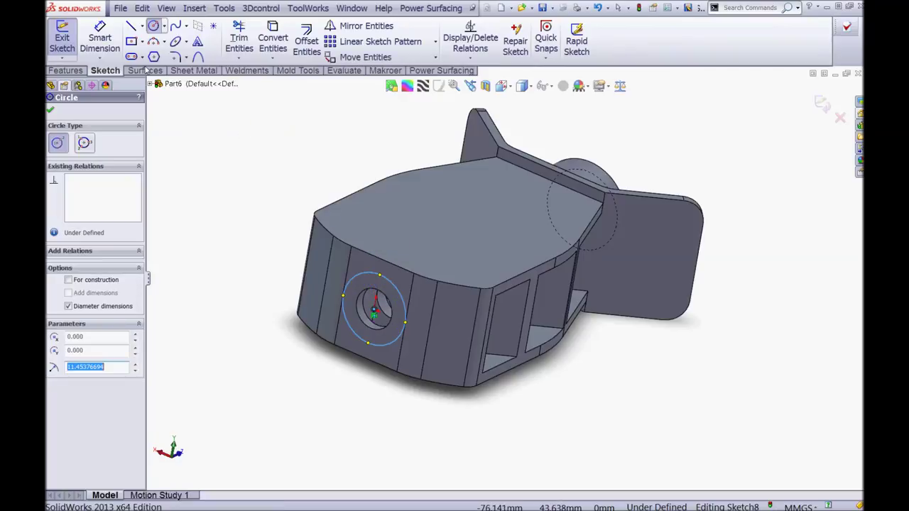
{"action": "left_click", "coordinate": [99, 42]}
{"action": "left_click", "coordinate": [353, 283]}
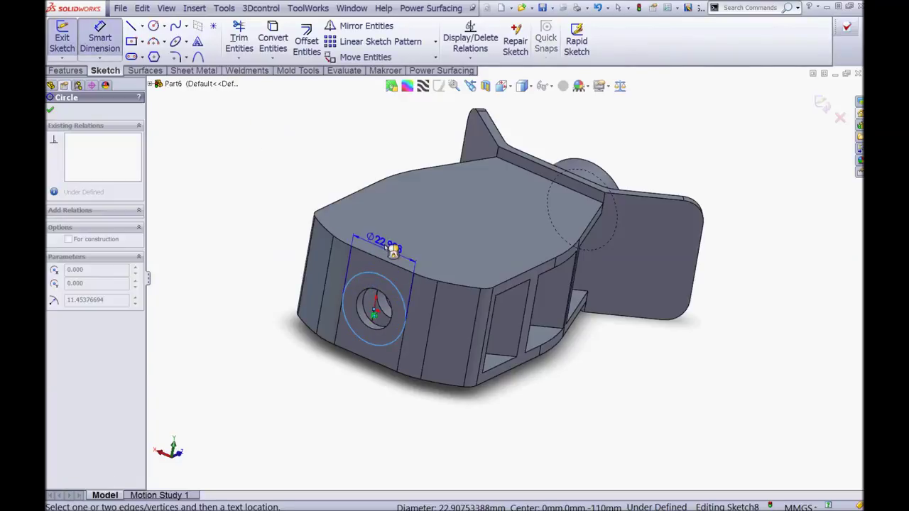
{"action": "left_click", "coordinate": [392, 250]}
{"action": "key", "text": "Return"}
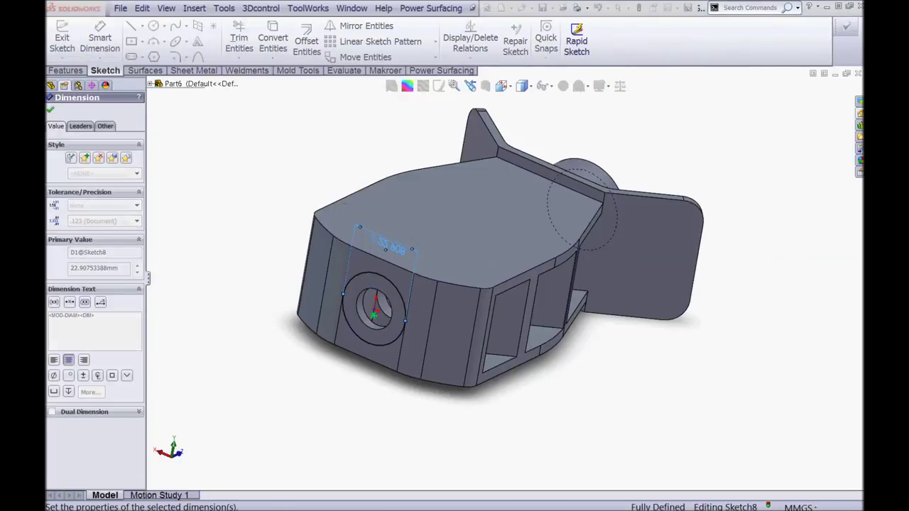
{"action": "left_click", "coordinate": [263, 158]}
Cut the Ø21 circle 1 mm deep as Cut-Extrude3
{"action": "left_click", "coordinate": [66, 71]}
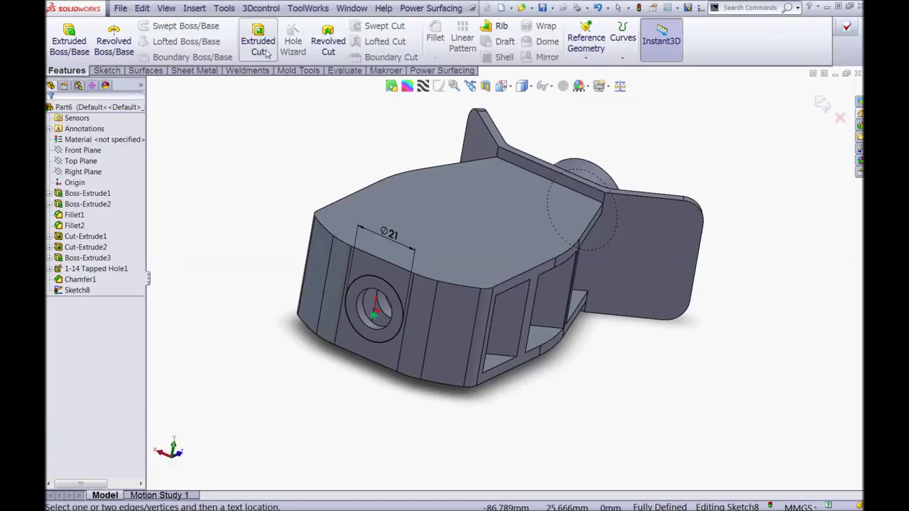
{"action": "left_click", "coordinate": [263, 47]}
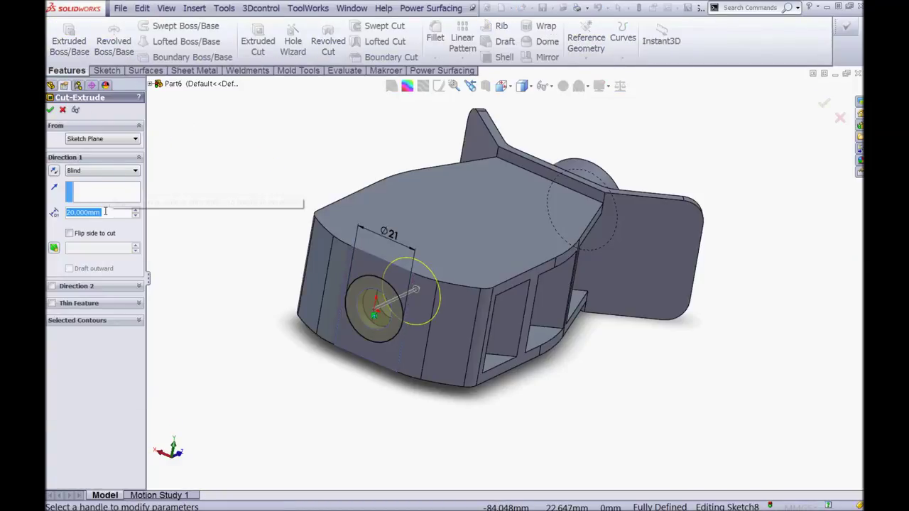
{"action": "type", "text": "1"}
{"action": "key", "text": "Return"}
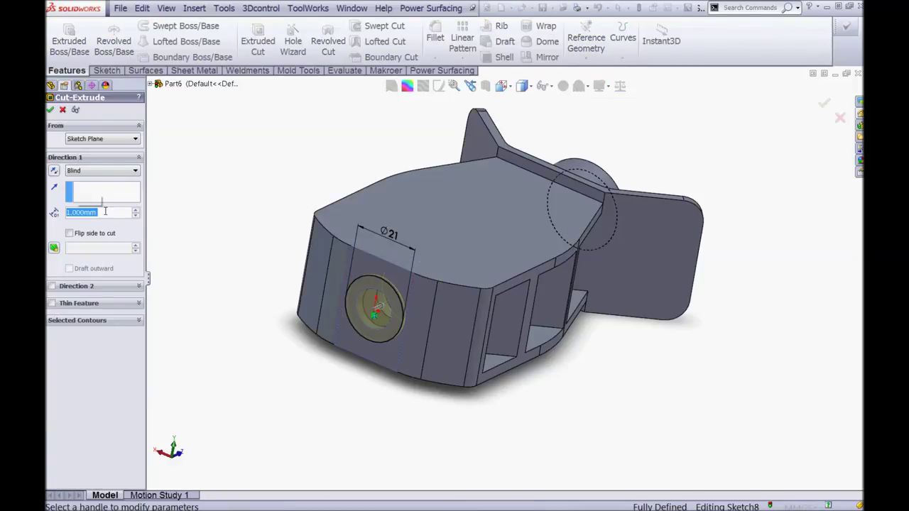
{"action": "left_click", "coordinate": [51, 110]}
{"action": "key", "text": "Left"}
{"action": "key", "text": "Left"}
{"action": "key", "text": "Left"}
{"action": "key", "text": "Left"}
{"action": "key", "text": "Left"}
{"action": "key", "text": "Left"}
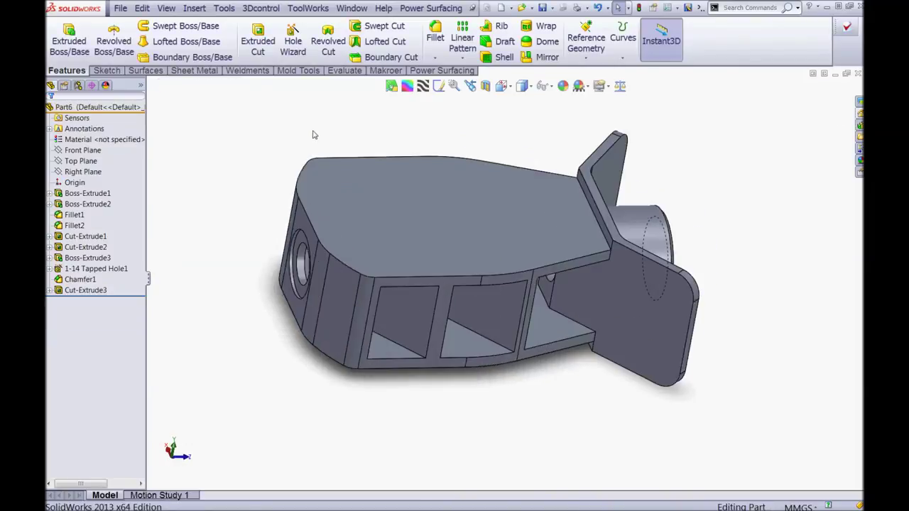
Fillet both flange-to-body edges at 2 mm radius as Fillet3
{"action": "key", "text": "Left"}
{"action": "key", "text": "Left"}
{"action": "key", "text": "Left"}
{"action": "key", "text": "Left"}
{"action": "key", "text": "Left"}
{"action": "key", "text": "Left"}
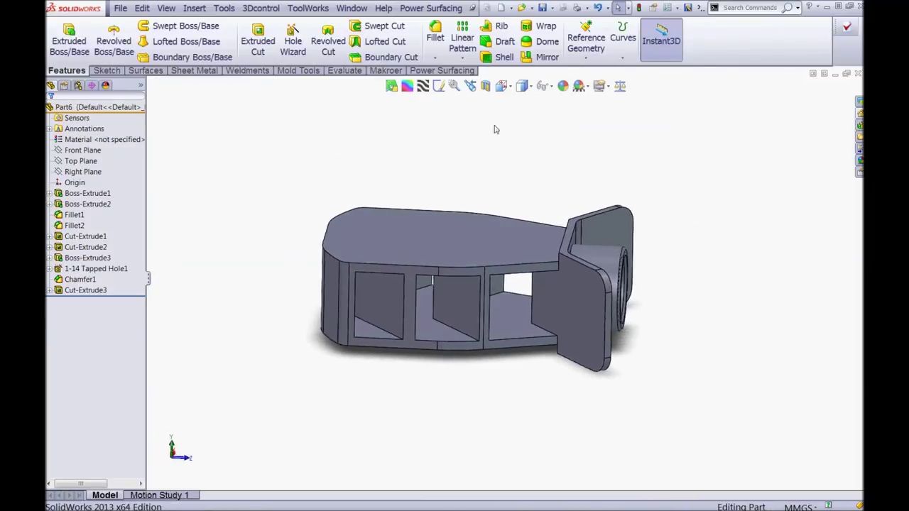
{"action": "left_click", "coordinate": [438, 37]}
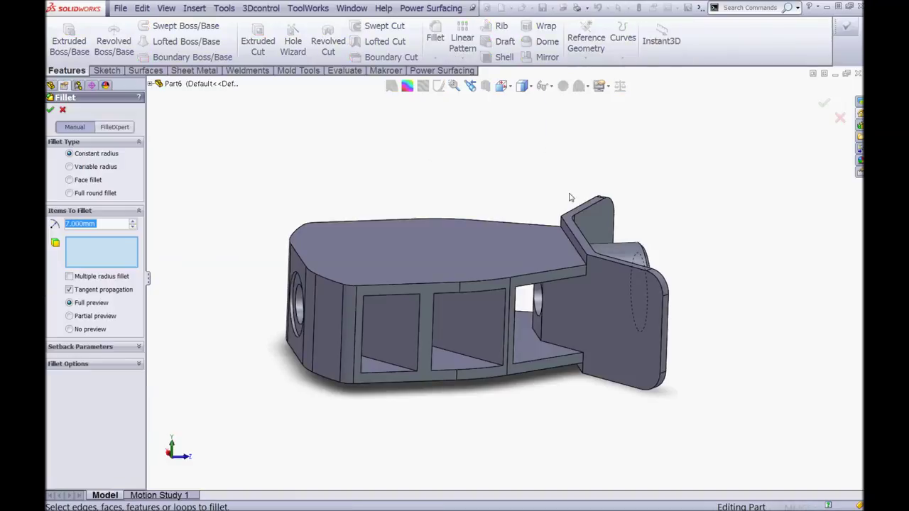
{"action": "left_click", "coordinate": [573, 244]}
{"action": "key", "text": "Up"}
{"action": "key", "text": "Up"}
{"action": "key", "text": "Up"}
{"action": "key", "text": "Up"}
{"action": "key", "text": "Up"}
{"action": "key", "text": "Up"}
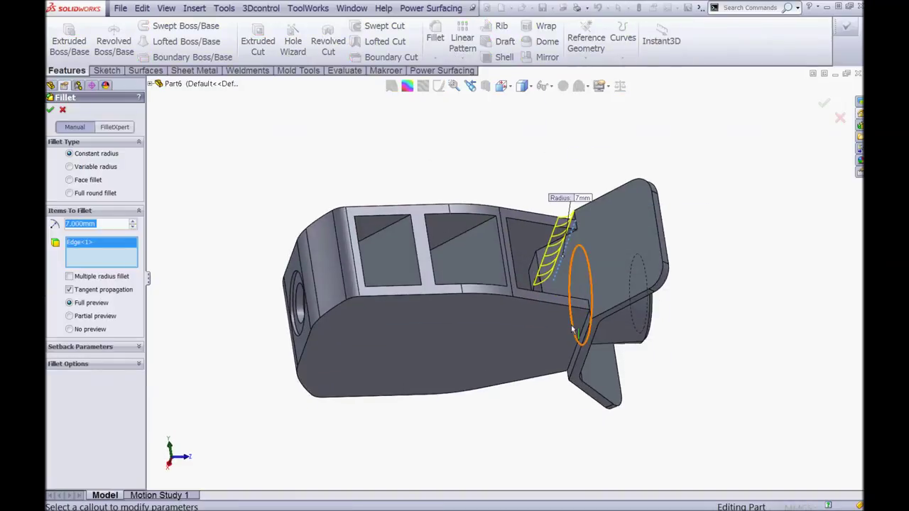
{"action": "left_click", "coordinate": [575, 357]}
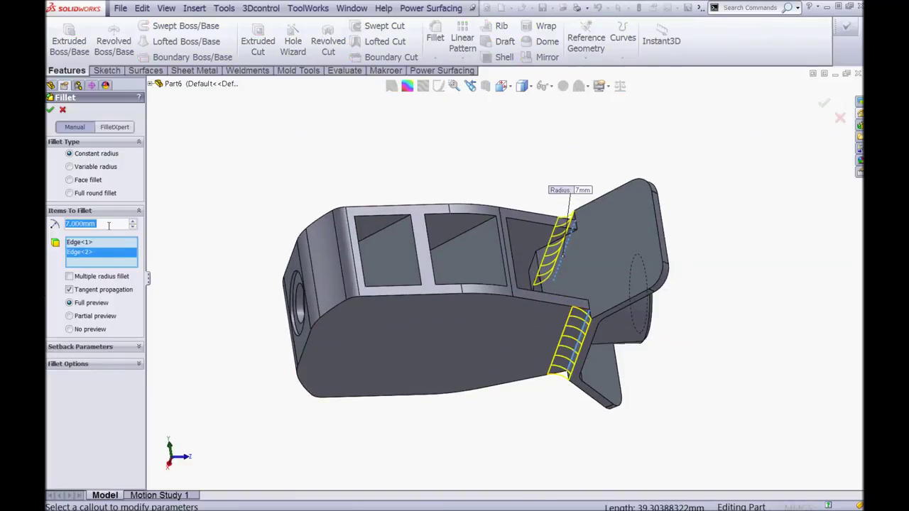
{"action": "type", "text": "2"}
{"action": "key", "text": "Return"}
{"action": "key", "text": "Down"}
{"action": "key", "text": "Down"}
{"action": "key", "text": "Down"}
{"action": "key", "text": "Down"}
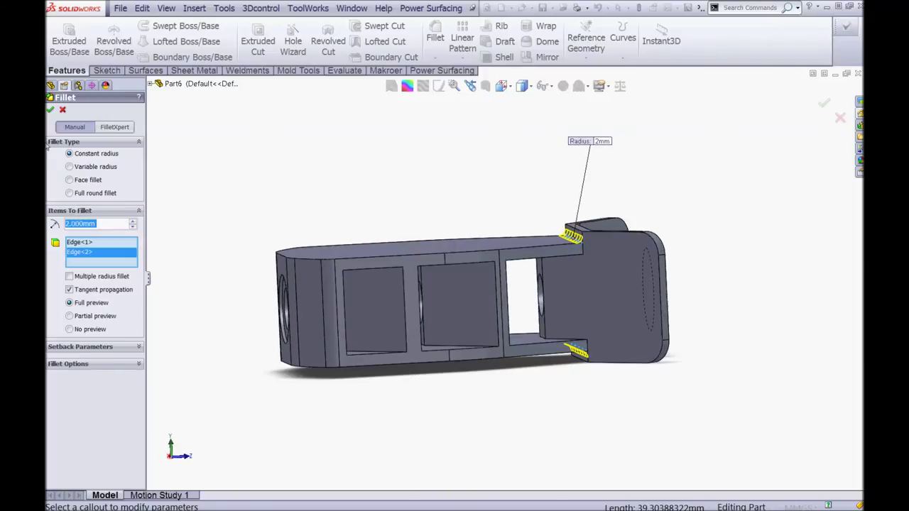
{"action": "left_click", "coordinate": [50, 110]}
{"action": "key", "text": "Up"}
{"action": "key", "text": "Up"}
{"action": "key", "text": "Left"}
{"action": "key", "text": "Left"}
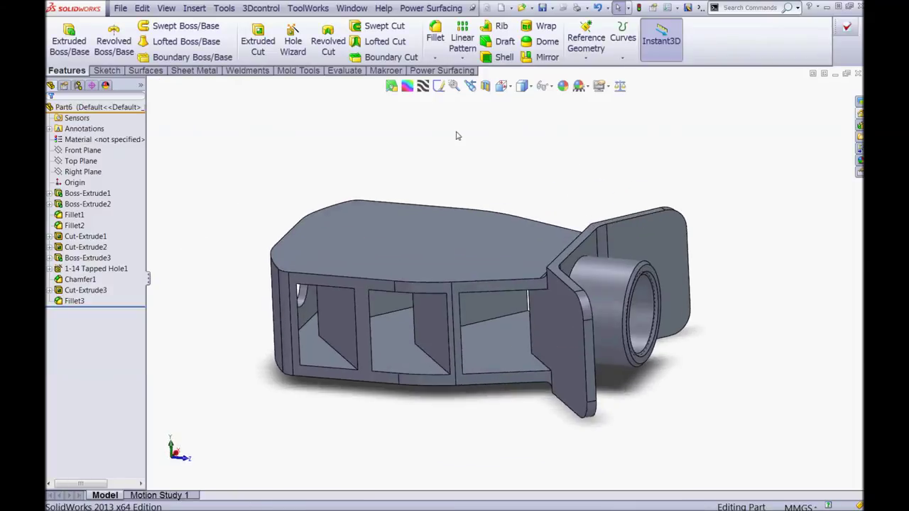
{"action": "key", "text": "Down"}
{"action": "key", "text": "Down"}
{"action": "key", "text": "Down"}
{"action": "key", "text": "Down"}
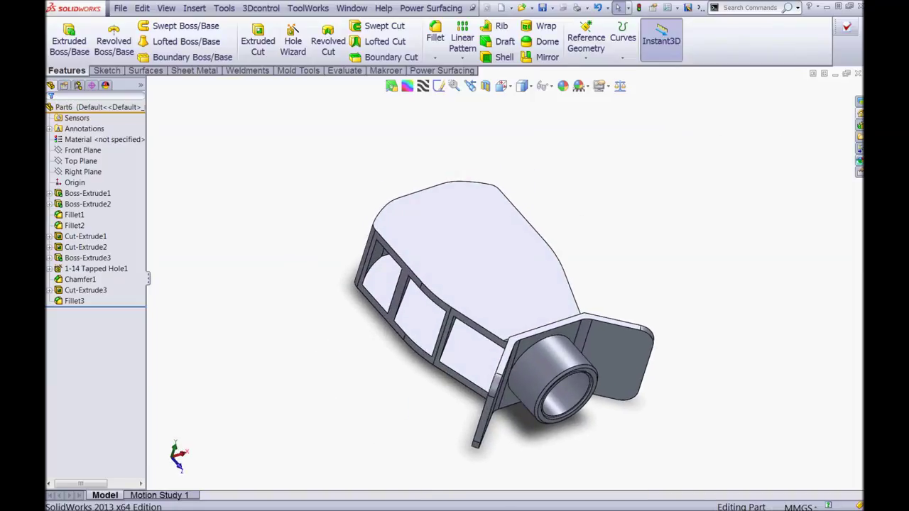
Apply the Metal > Iron matte iron appearance to the entire part
{"action": "left_click", "coordinate": [860, 160]}
{"action": "double_click", "coordinate": [738, 104]}
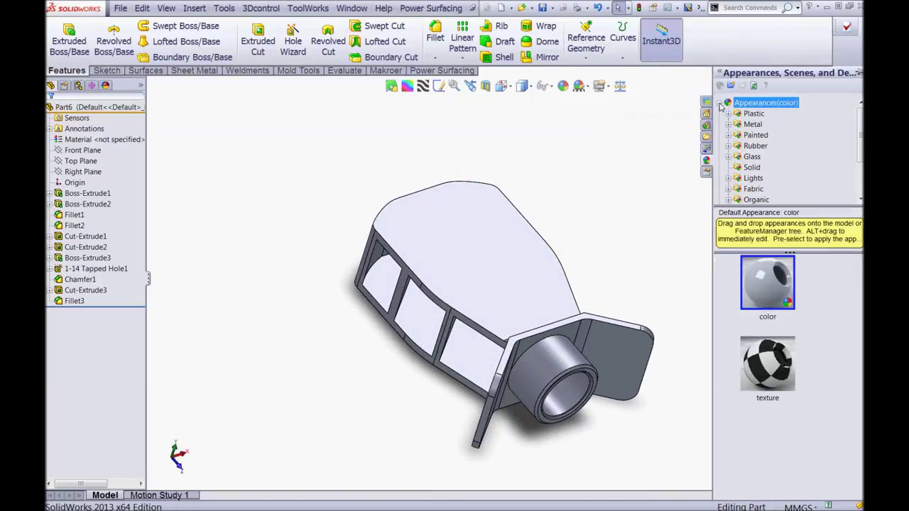
{"action": "left_click", "coordinate": [753, 124]}
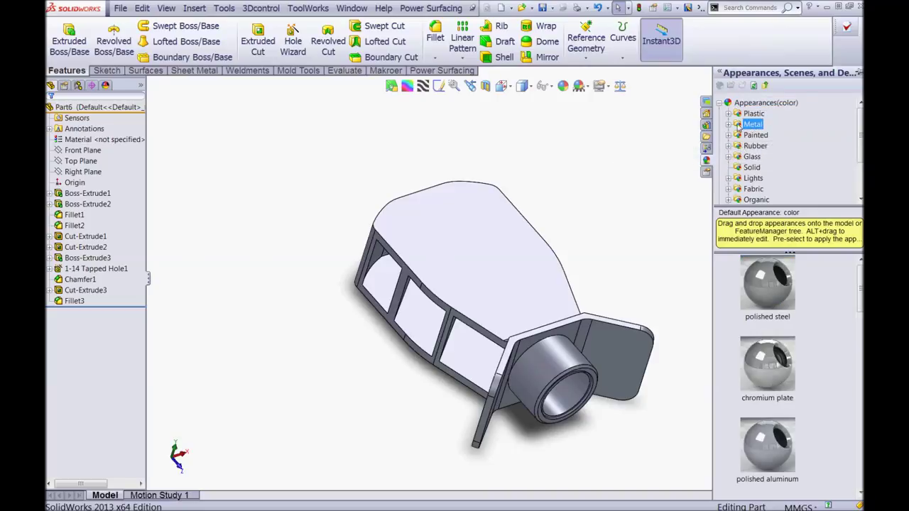
{"action": "left_click", "coordinate": [729, 125]}
{"action": "scroll", "coordinate": [759, 146], "scroll_direction": "down", "scroll_amount": 2}
{"action": "left_click", "coordinate": [759, 145]}
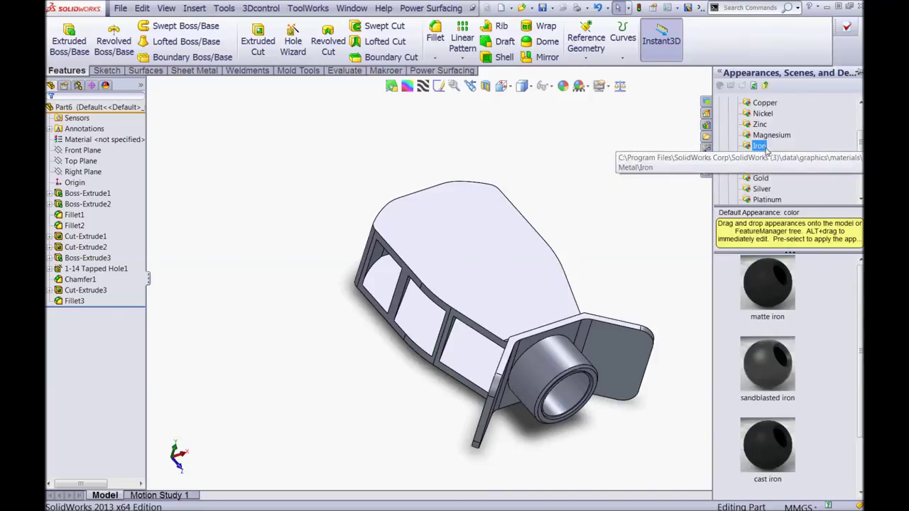
{"action": "right_click", "coordinate": [777, 288]}
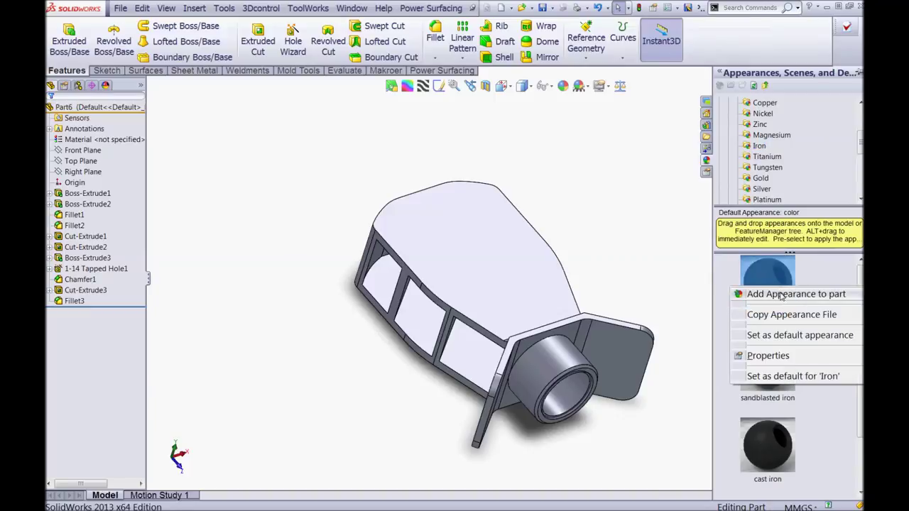
{"action": "left_click", "coordinate": [772, 297]}
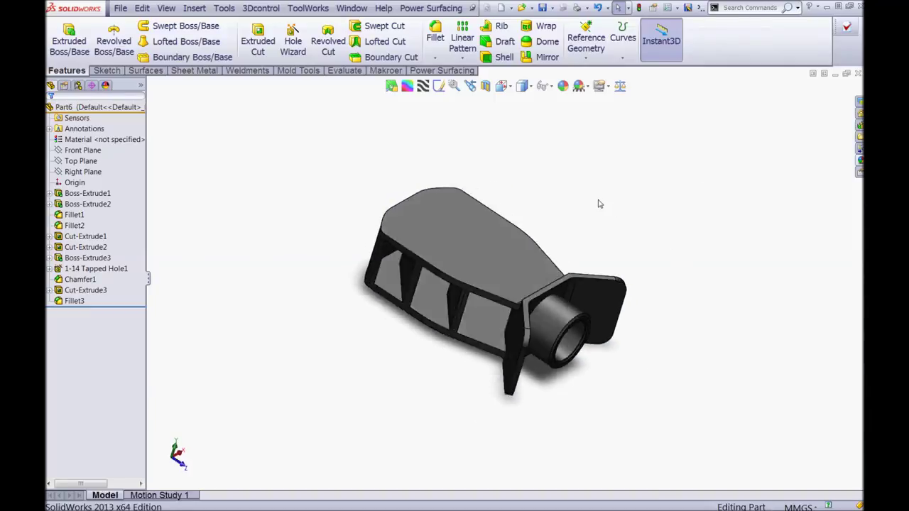